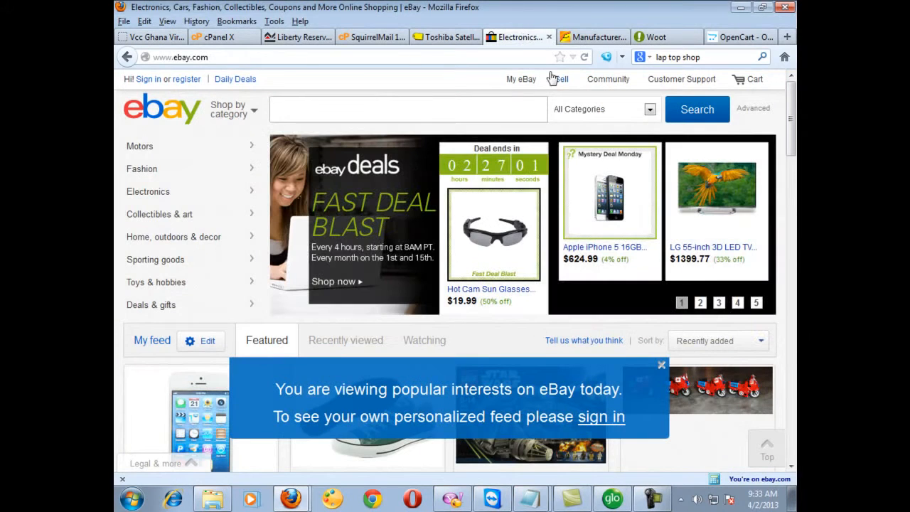
# Step: Look through the open shopping site tabs, ending on the OpenCart homepage
pyautogui.click(592, 39)
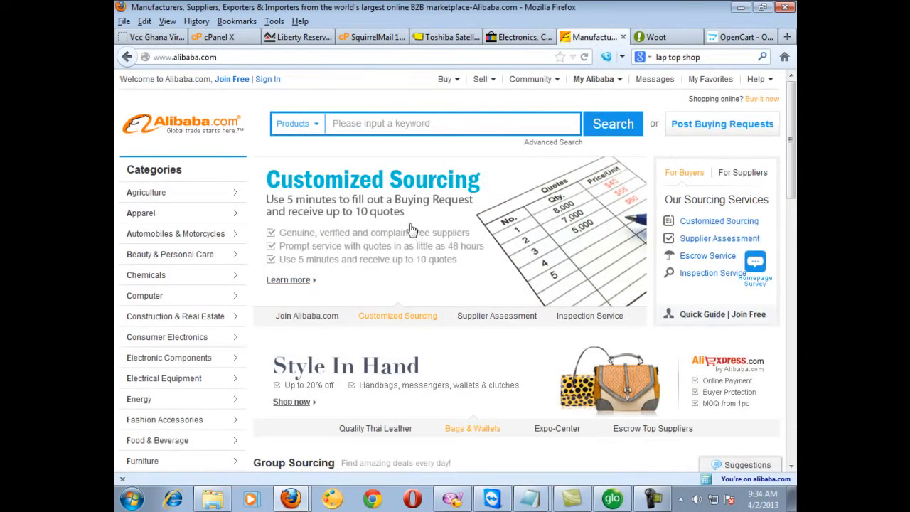
pyautogui.click(642, 39)
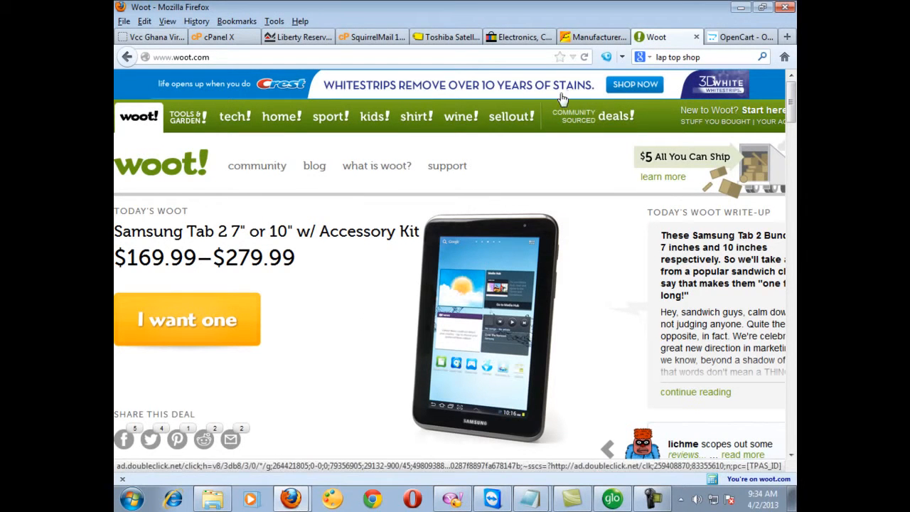
pyautogui.click(745, 39)
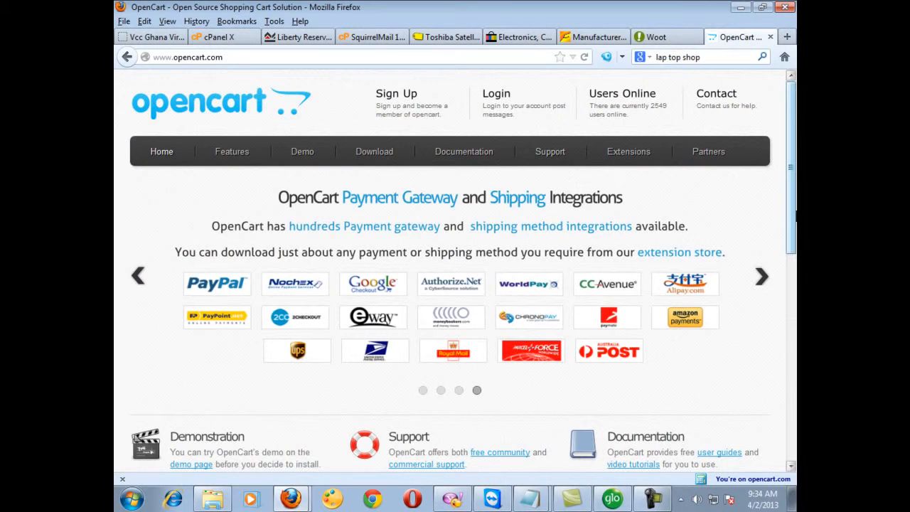
pyautogui.moveTo(792, 187); pyautogui.dragTo(792, 162)
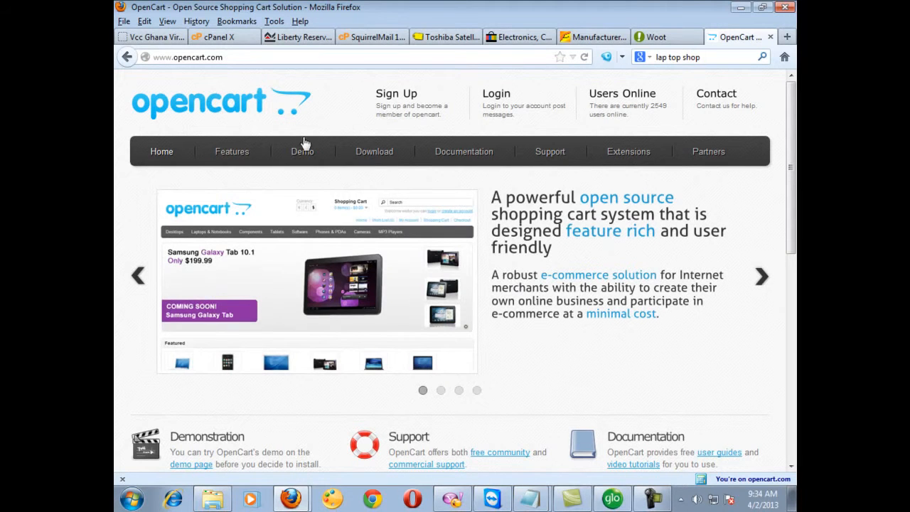
# Step: Open Softaculous from the cPanel and start a new OpenCart installation
pyautogui.click(204, 41)
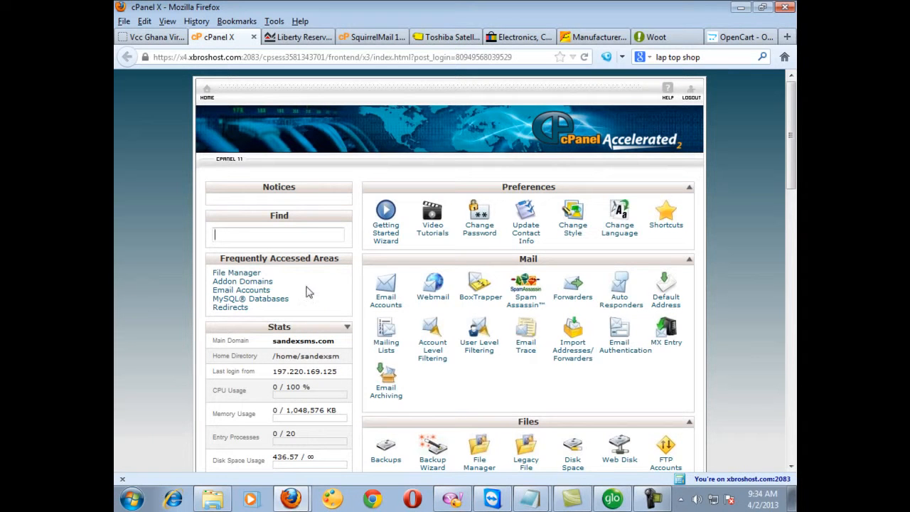
pyautogui.moveTo(791, 144); pyautogui.dragTo(795, 356)
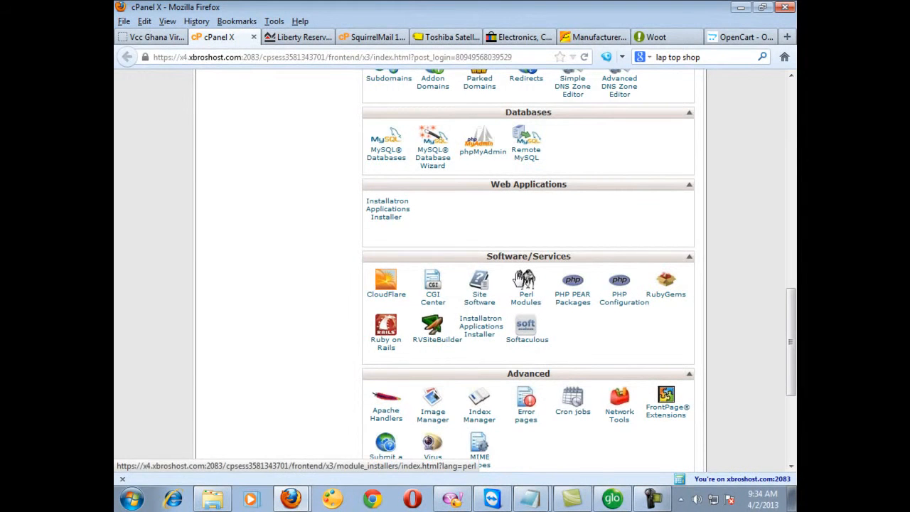
pyautogui.click(527, 333)
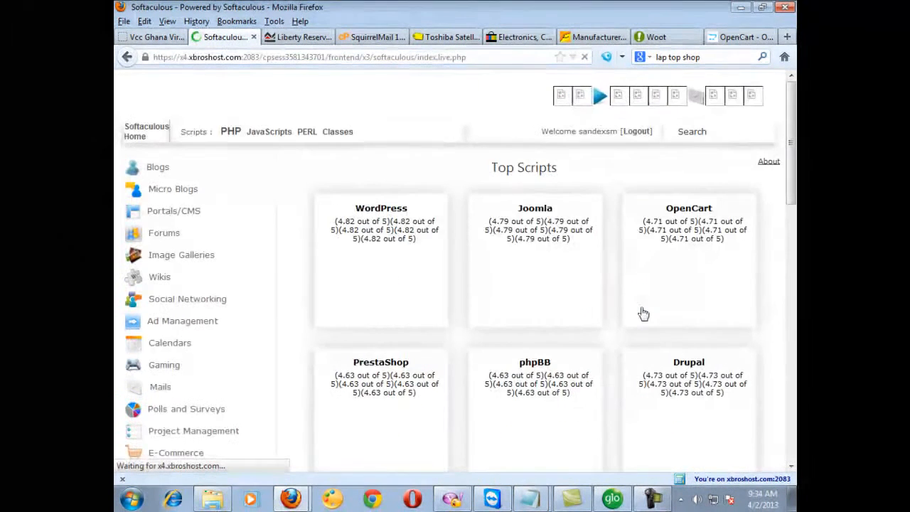
pyautogui.moveTo(795, 118)
pyautogui.mouseDown()
pyautogui.moveTo(798, 162)
pyautogui.moveTo(792, 133)
pyautogui.mouseUp()
pyautogui.moveTo(684, 173)
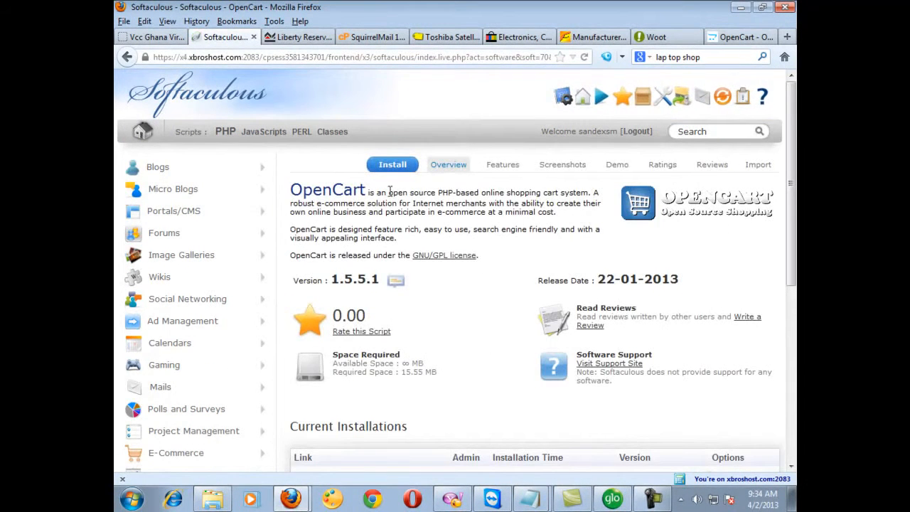
pyautogui.click(396, 166)
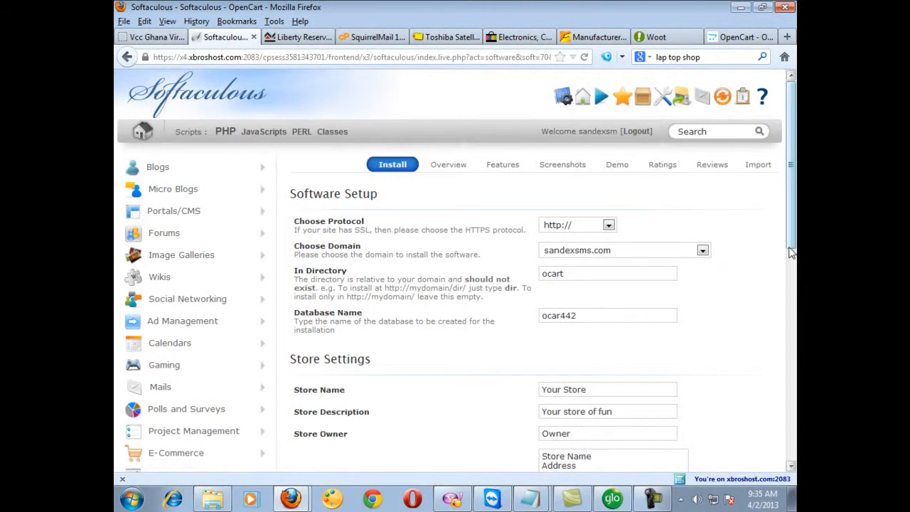
# Step: Choose vccghana.com as the installation domain and set the install directory to myshop
pyautogui.click(701, 251)
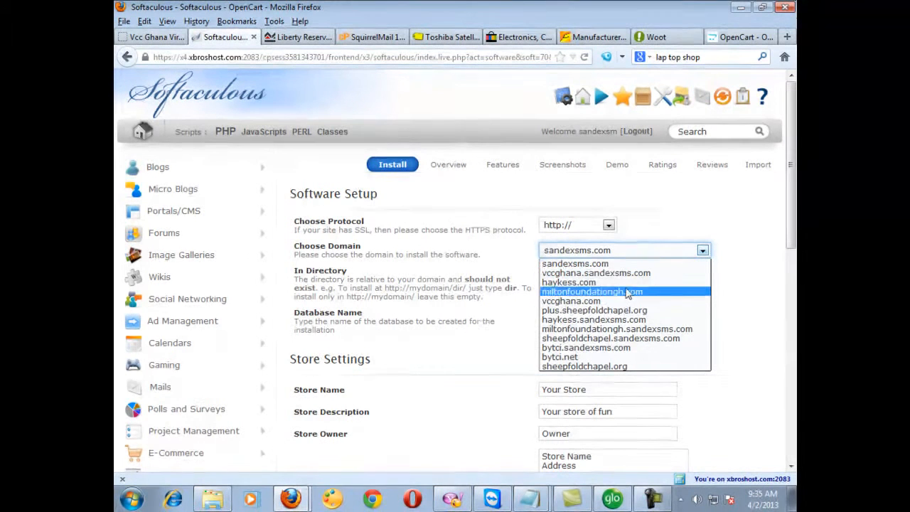
pyautogui.click(627, 301)
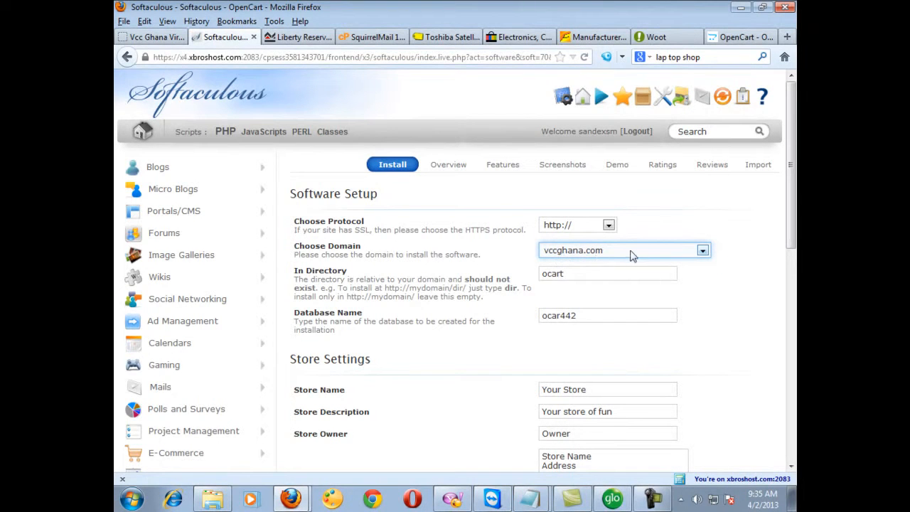
pyautogui.moveTo(619, 273); pyautogui.dragTo(528, 281)
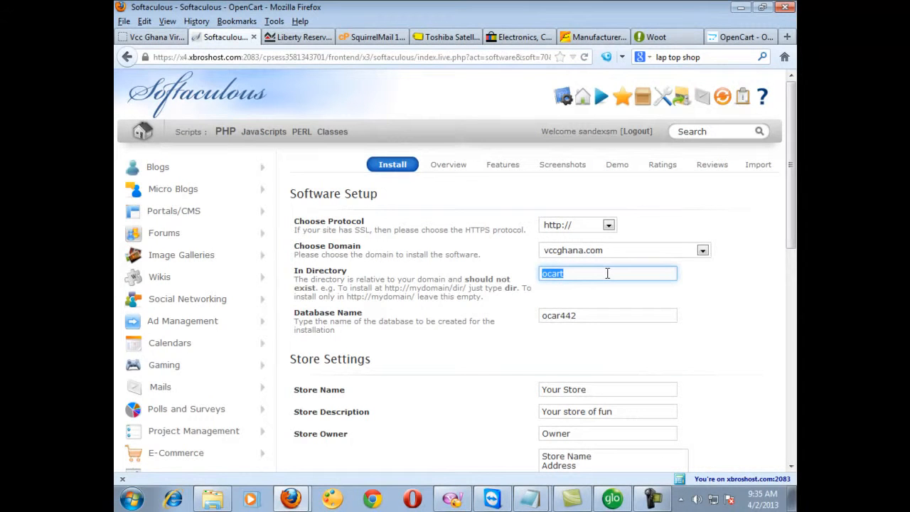
pyautogui.write('myshop')
pyautogui.moveTo(600, 279); pyautogui.dragTo(538, 283)
pyautogui.moveTo(599, 272); pyautogui.dragTo(518, 281)
pyautogui.click(591, 277)
pyautogui.moveTo(574, 281); pyautogui.dragTo(598, 268)
pyautogui.scroll(-4, 596, 235)
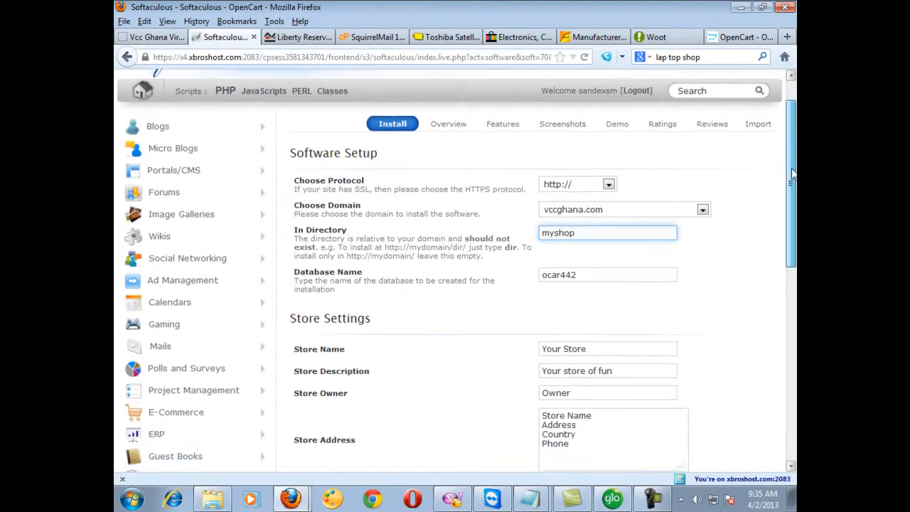
# Step: Set the store name to vccghana store and the store description to we are the best
pyautogui.moveTo(597, 222); pyautogui.dragTo(526, 222)
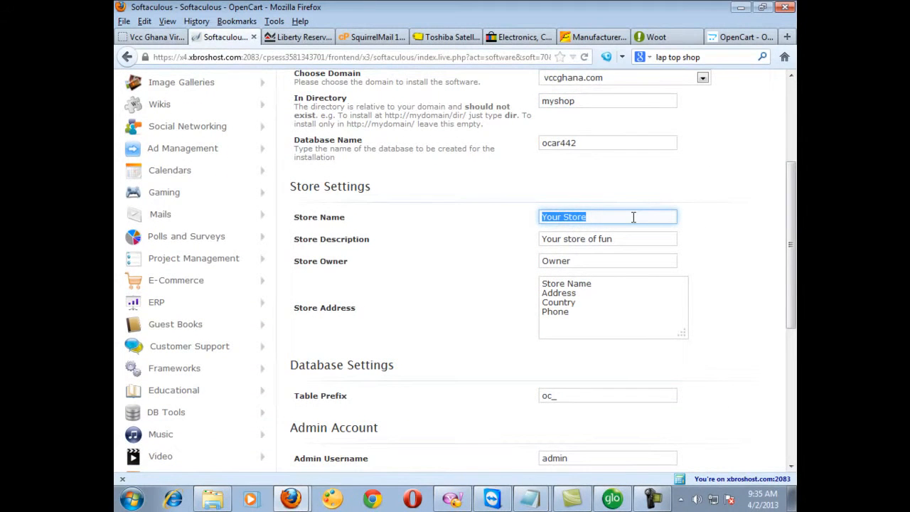
pyautogui.write('vcc')
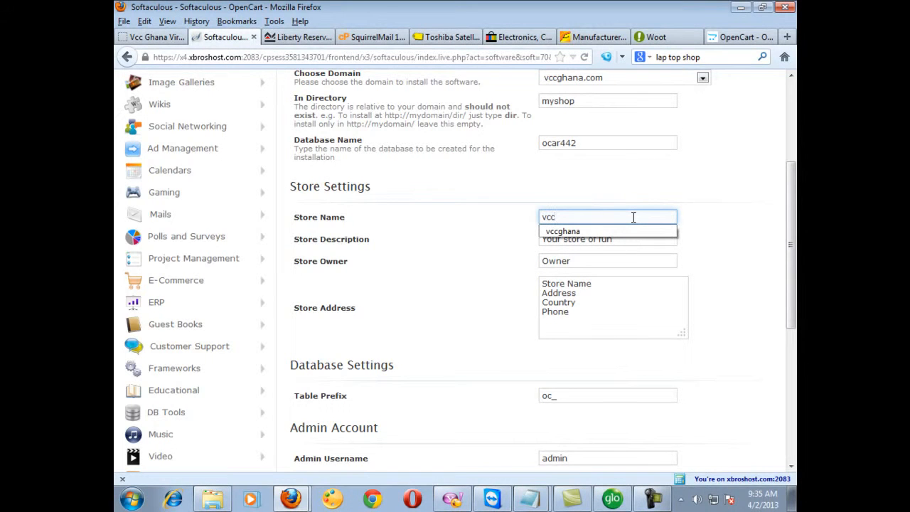
pyautogui.click(596, 232)
pyautogui.write('st')
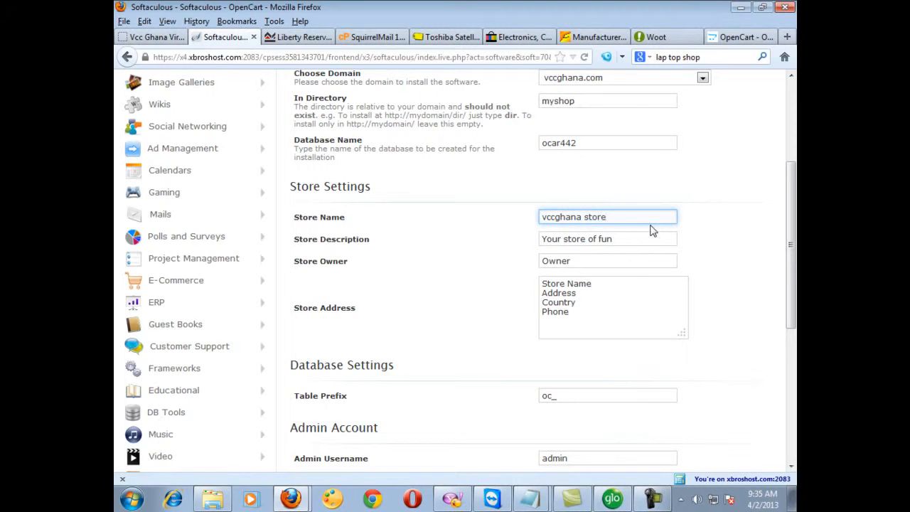
pyautogui.write('ore')
pyautogui.moveTo(621, 240); pyautogui.dragTo(535, 245)
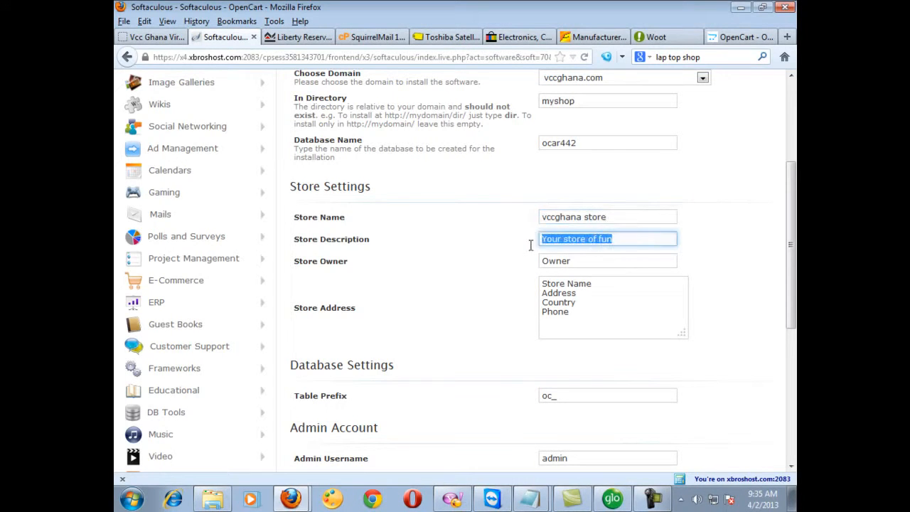
pyautogui.write('we are the best')
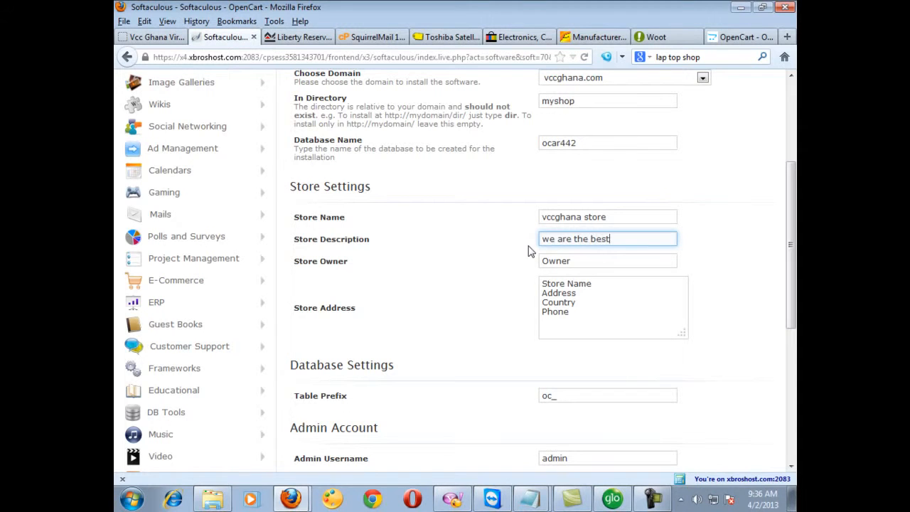
# Step: Enter the admin account password and fill in the admin e-mail address
pyautogui.rightClick(528, 250)
pyautogui.click(676, 285)
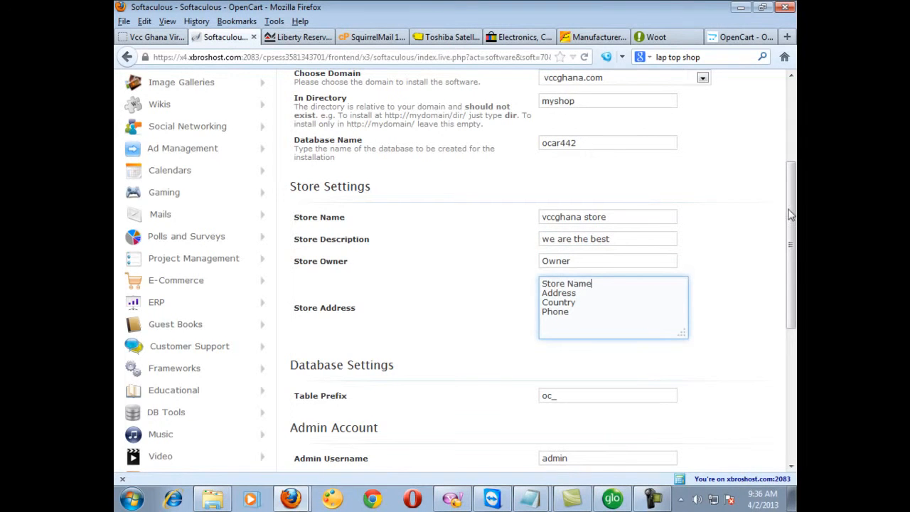
pyautogui.moveTo(790, 204); pyautogui.dragTo(786, 274)
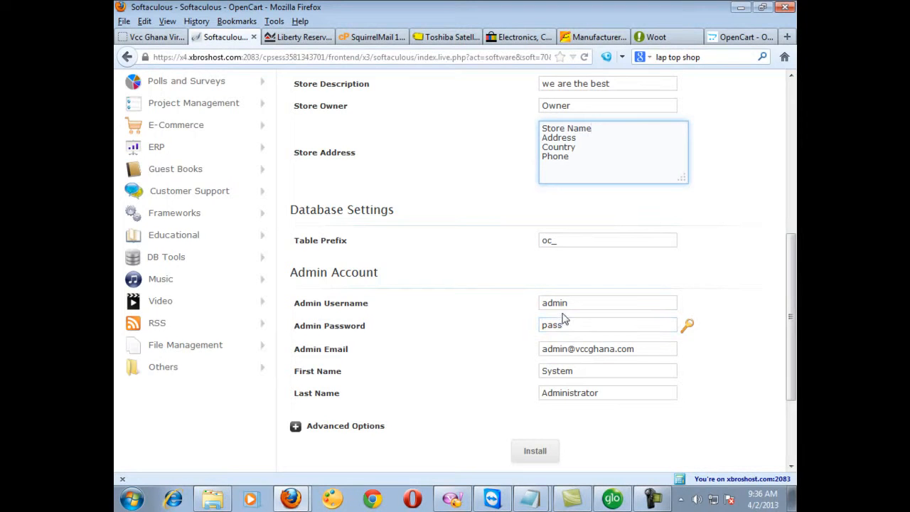
pyautogui.write('c')
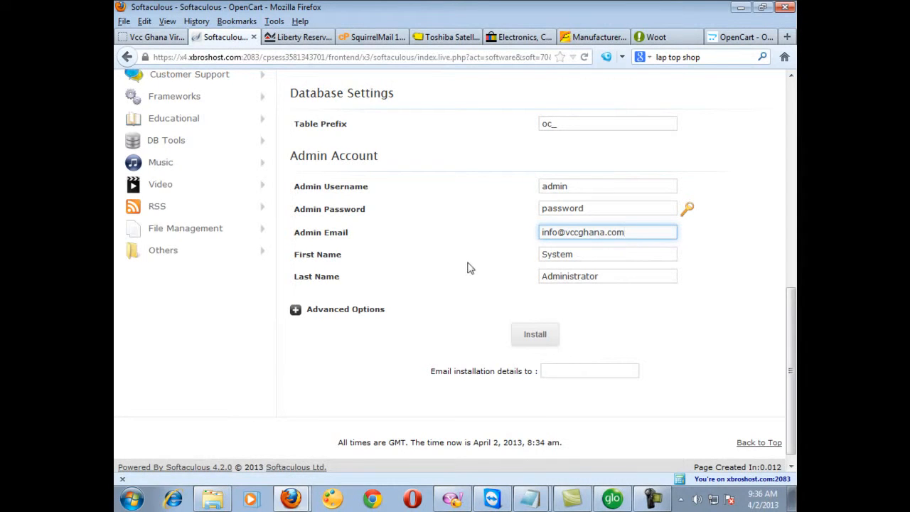
# Step: Fill in the admin's first and last name
pyautogui.press('Tab')
pyautogui.write('p')
pyautogui.press('Tab')
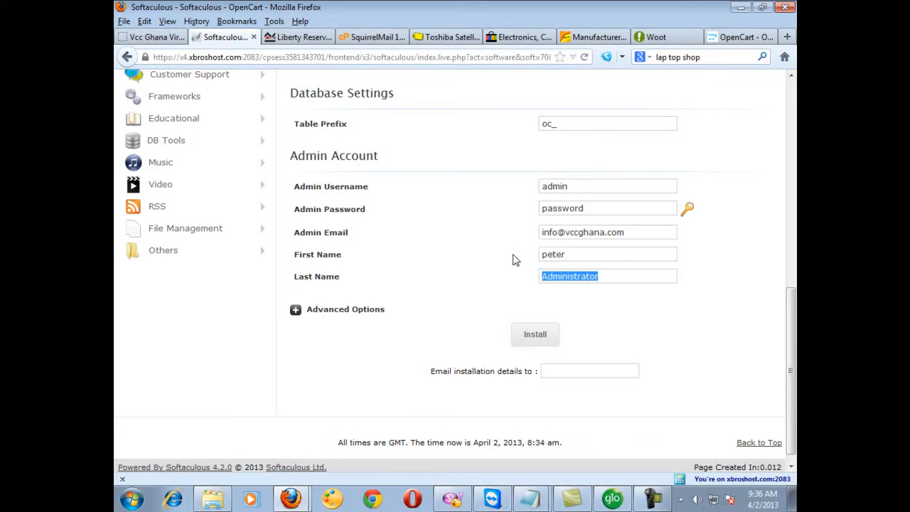
pyautogui.write('pete')
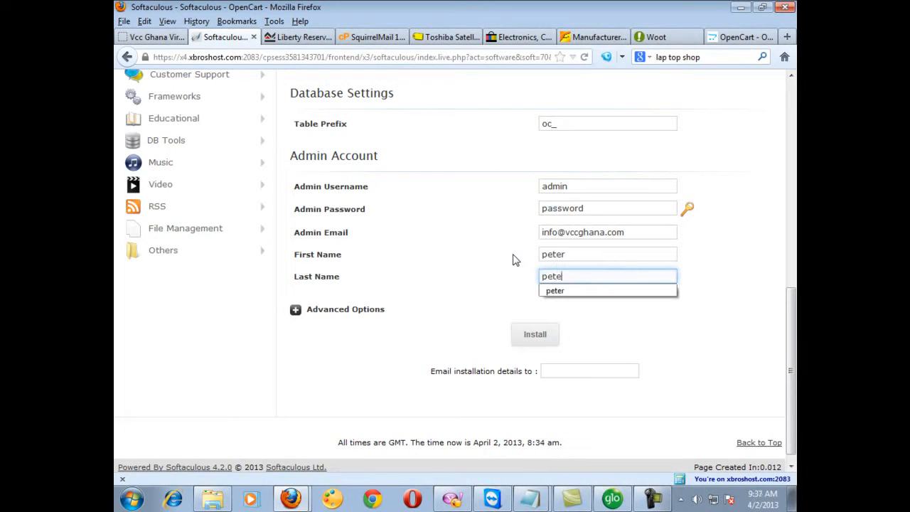
pyautogui.write('r')
# Step: Copy the admin e-mail into the field for e-mailing installation details and start the installation
pyautogui.click(605, 373)
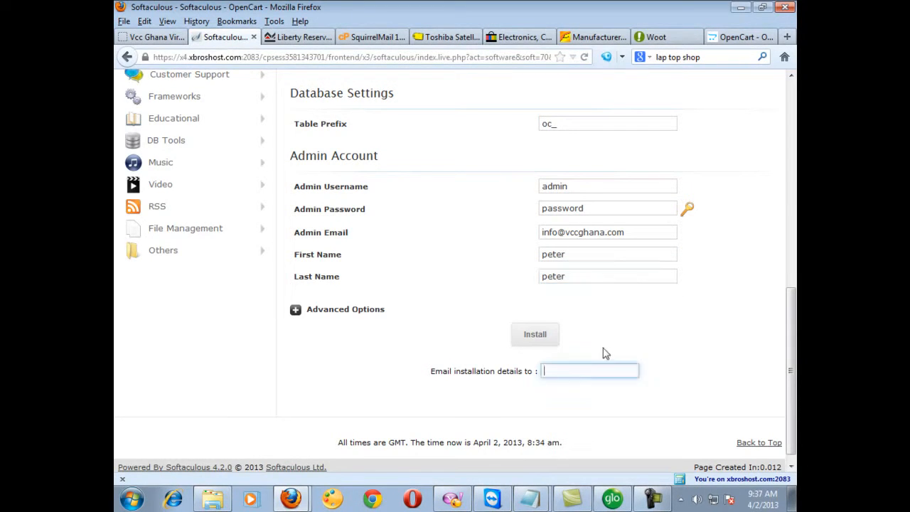
pyautogui.moveTo(634, 236); pyautogui.dragTo(545, 237)
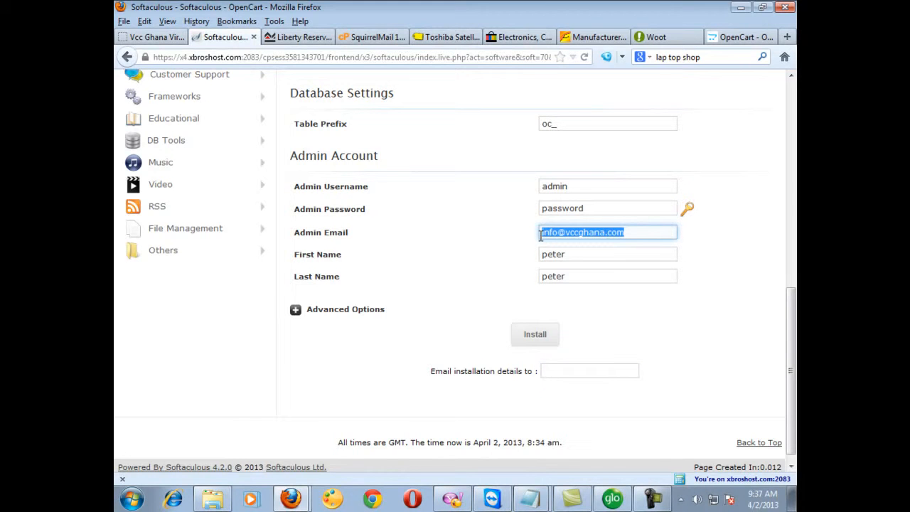
pyautogui.click(563, 372)
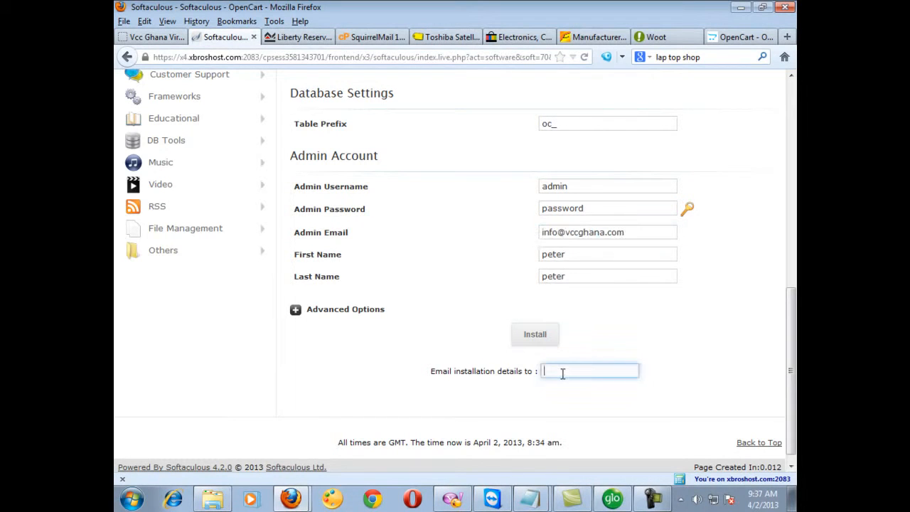
pyautogui.hotkey('ctrl', 'v')
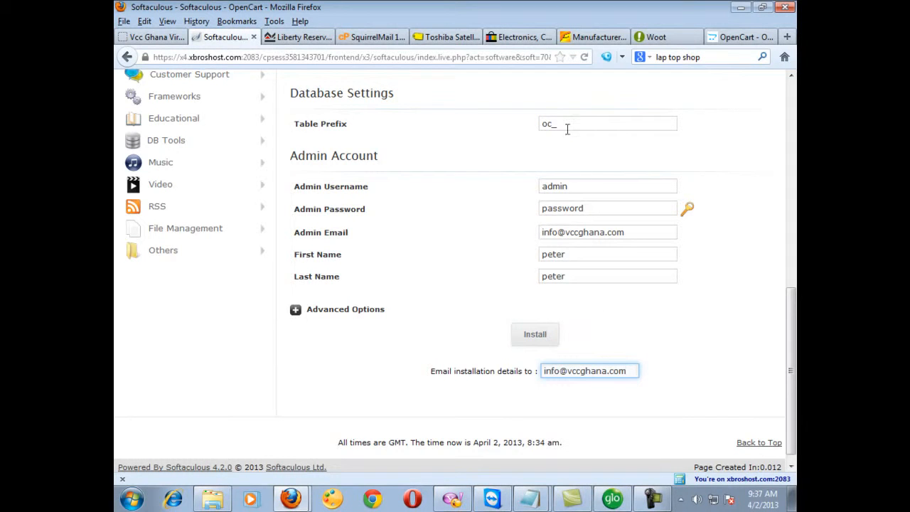
pyautogui.click(535, 336)
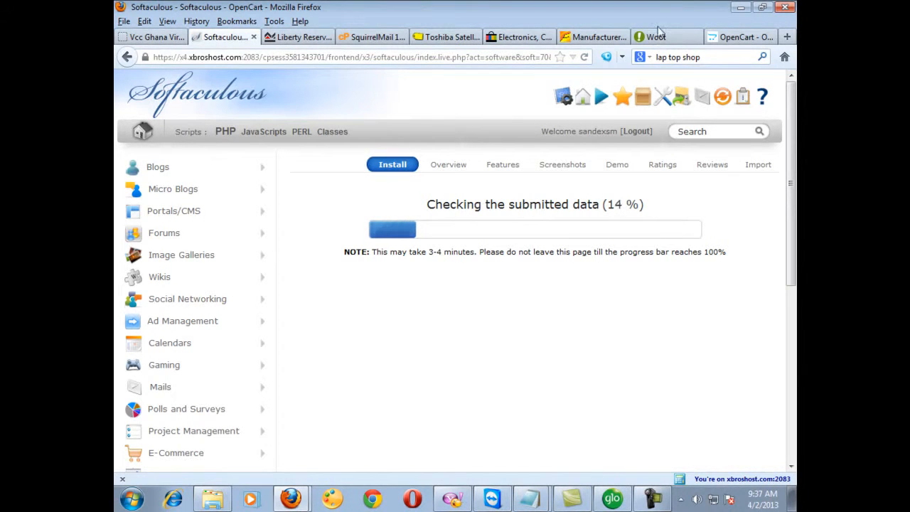
pyautogui.click(606, 37)
pyautogui.moveTo(789, 126)
pyautogui.mouseDown()
pyautogui.moveTo(787, 350)
pyautogui.moveTo(788, 119)
pyautogui.mouseUp()
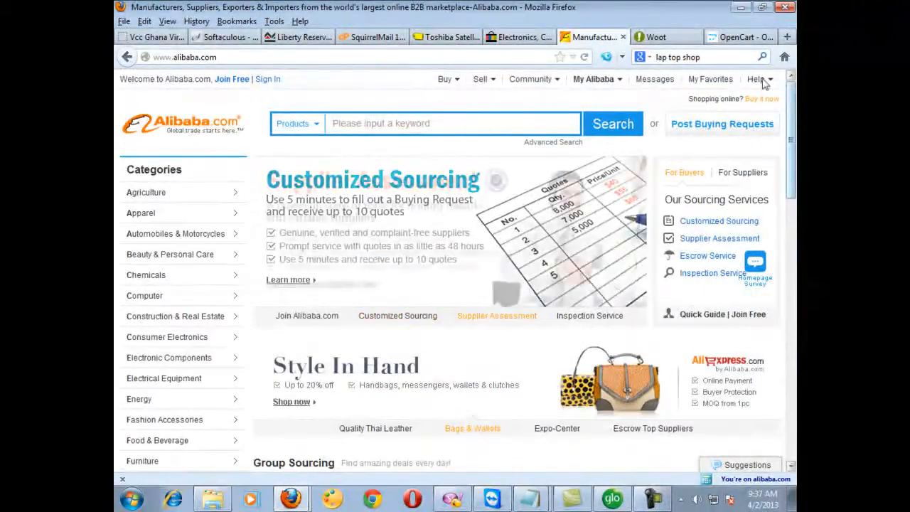
pyautogui.click(534, 39)
pyautogui.moveTo(793, 118); pyautogui.dragTo(793, 152)
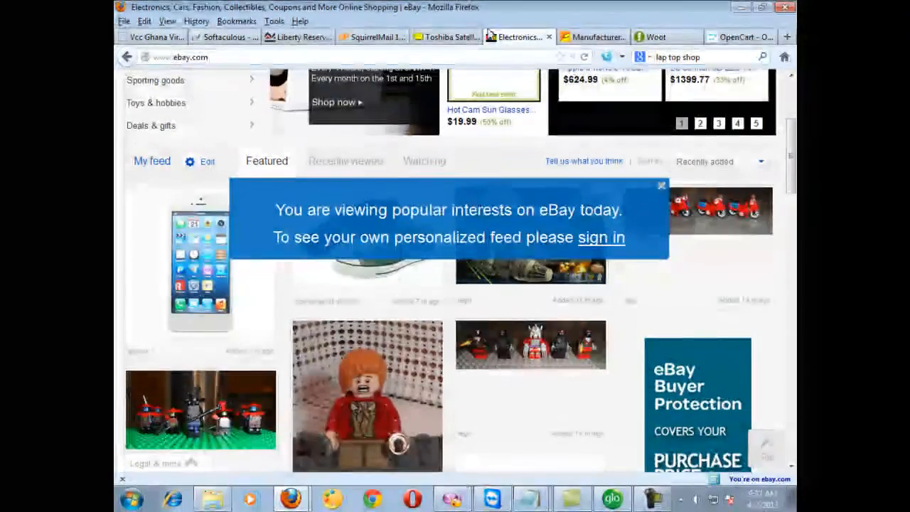
pyautogui.click(447, 37)
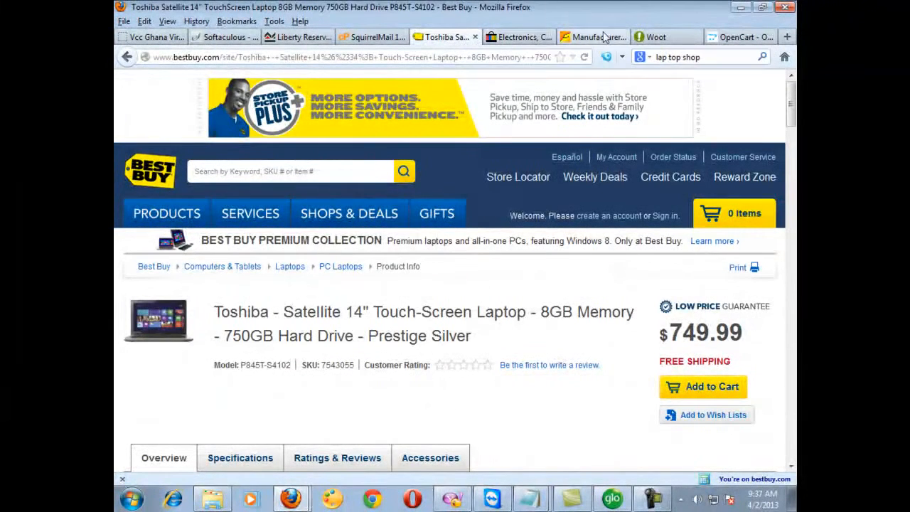
# Step: Open the newly installed store's URL in a new tab and view the storefront
pyautogui.click(210, 40)
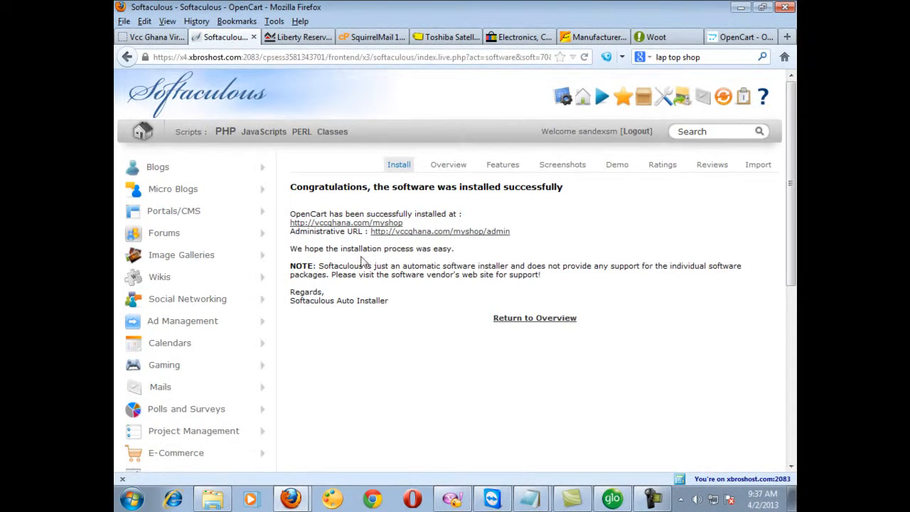
pyautogui.rightClick(384, 226)
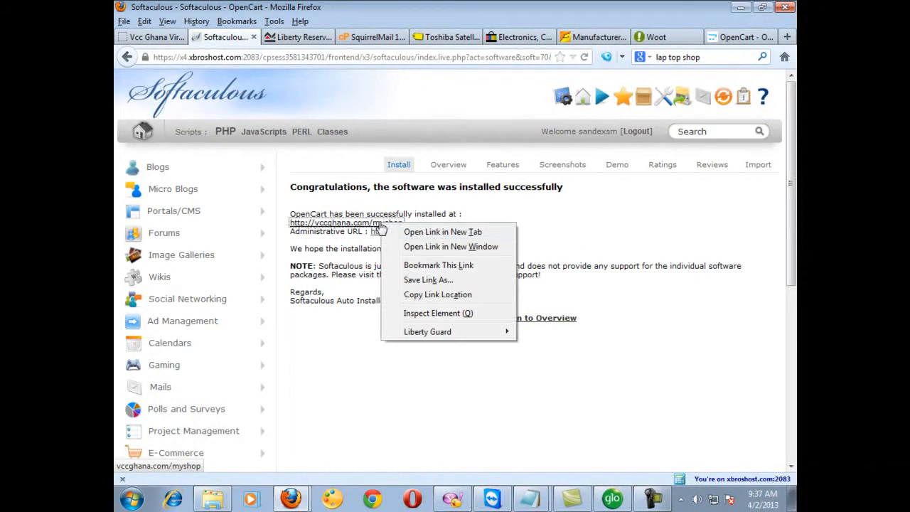
pyautogui.click(434, 232)
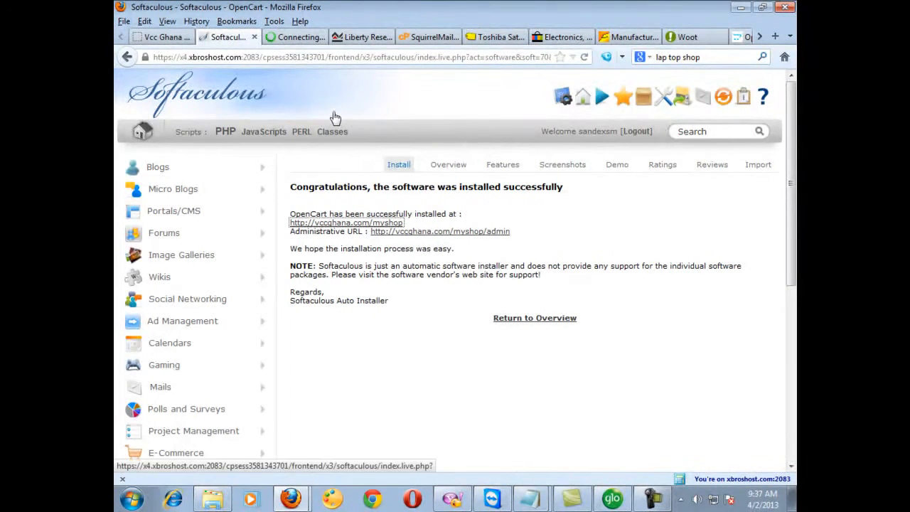
pyautogui.click(290, 41)
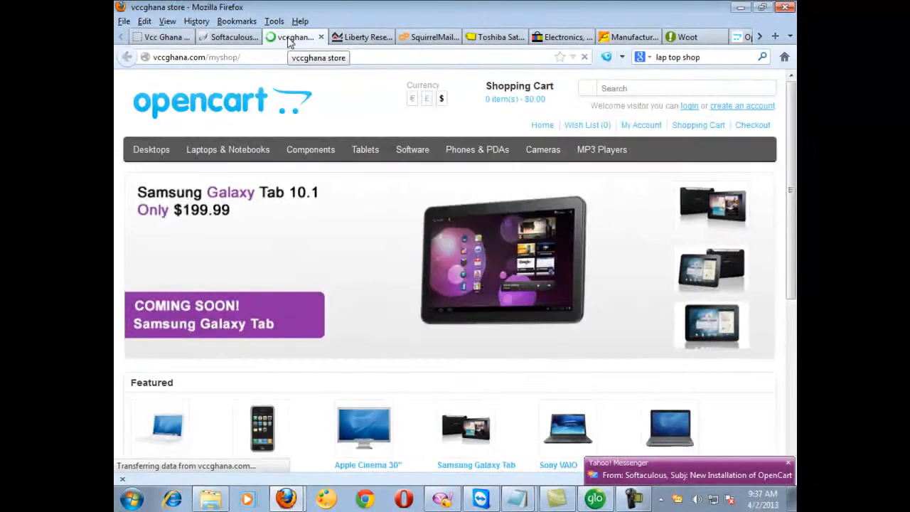
# Step: Open the OpenCart administrative URL from the Softaculous installation confirmation in a new tab
pyautogui.moveTo(307, 140)
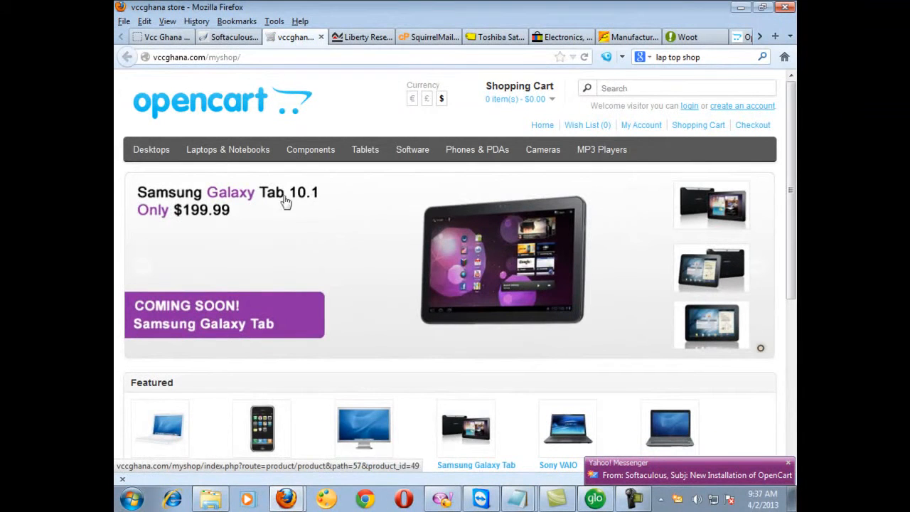
pyautogui.moveTo(793, 126)
pyautogui.mouseDown()
pyautogui.moveTo(780, 300)
pyautogui.moveTo(782, 142)
pyautogui.moveTo(775, 360)
pyautogui.moveTo(792, 110)
pyautogui.mouseUp()
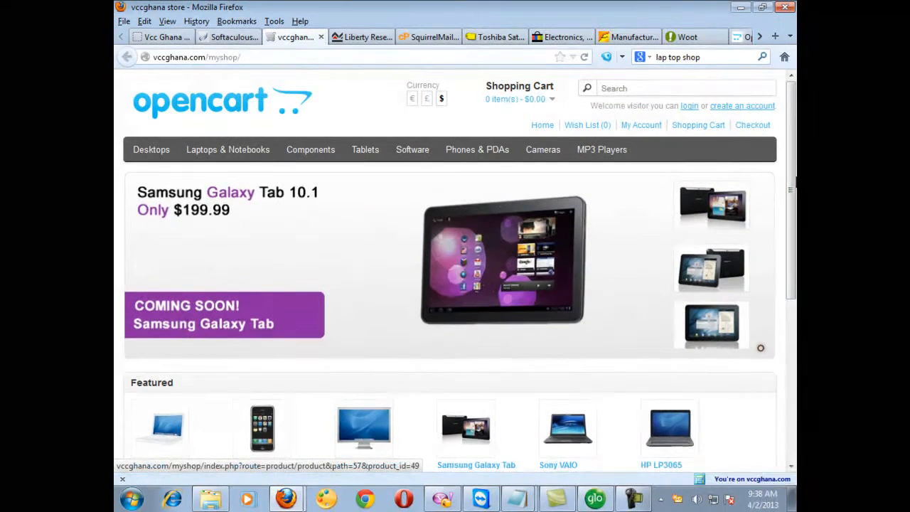
pyautogui.moveTo(791, 155)
pyautogui.mouseDown()
pyautogui.moveTo(792, 284)
pyautogui.moveTo(791, 167)
pyautogui.mouseUp()
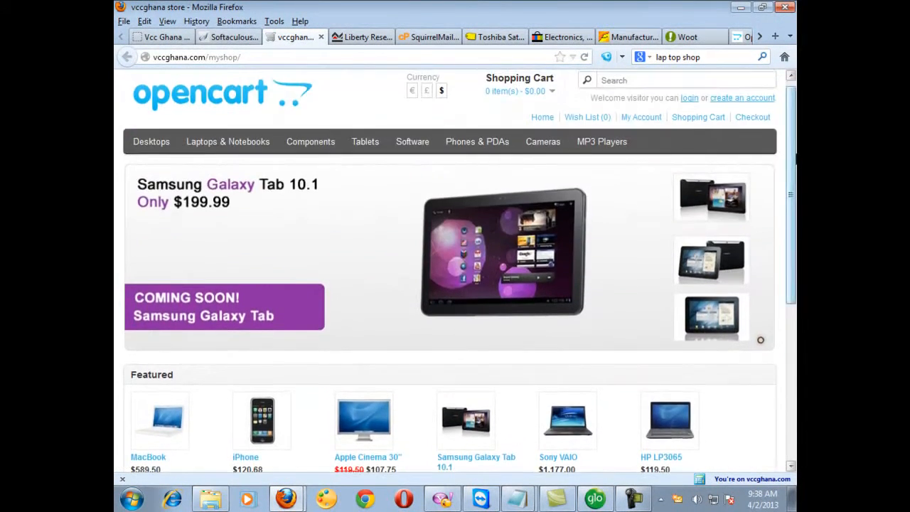
pyautogui.moveTo(573, 144)
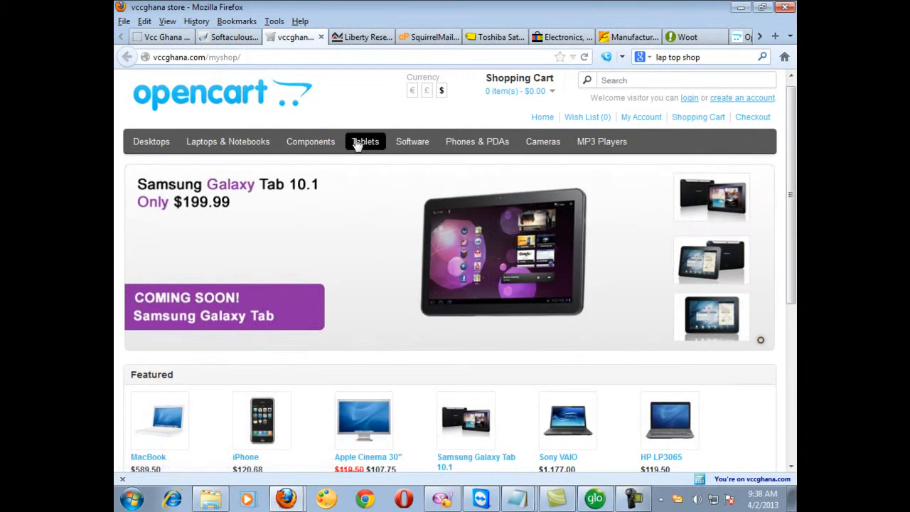
pyautogui.click(241, 43)
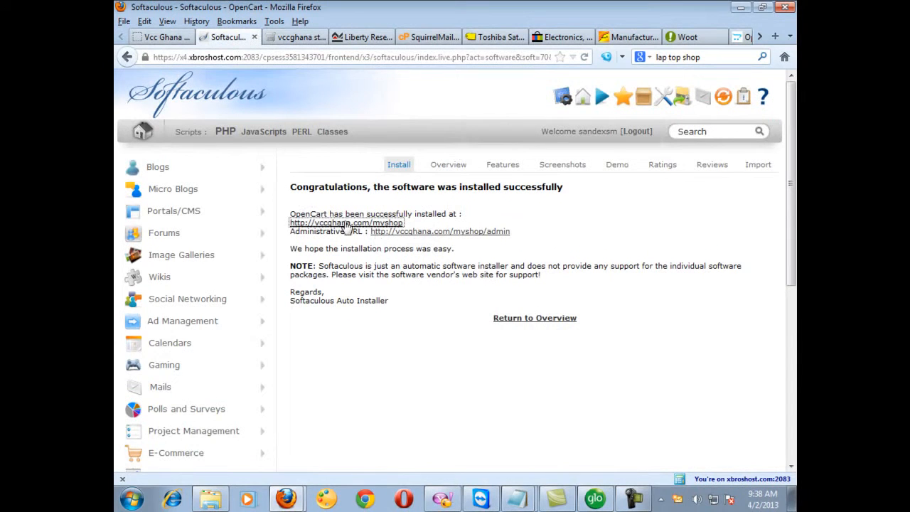
pyautogui.rightClick(429, 235)
pyautogui.click(454, 241)
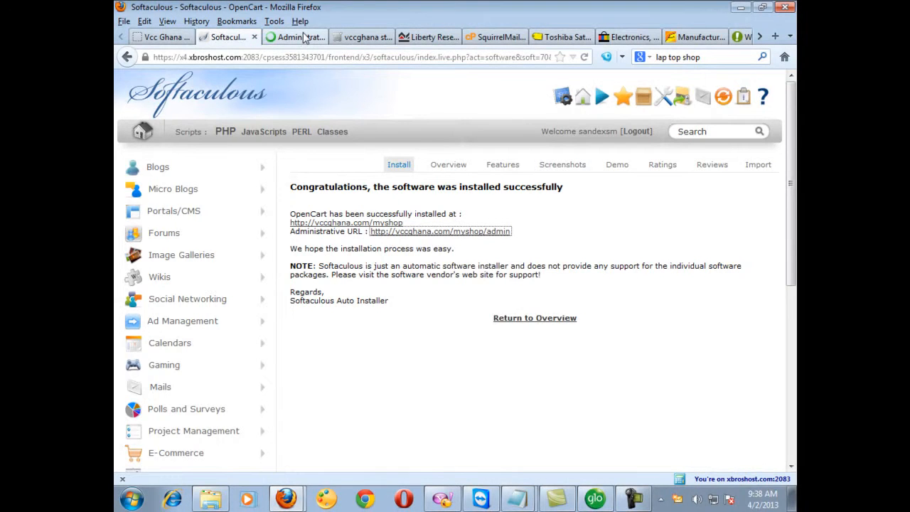
pyautogui.click(305, 37)
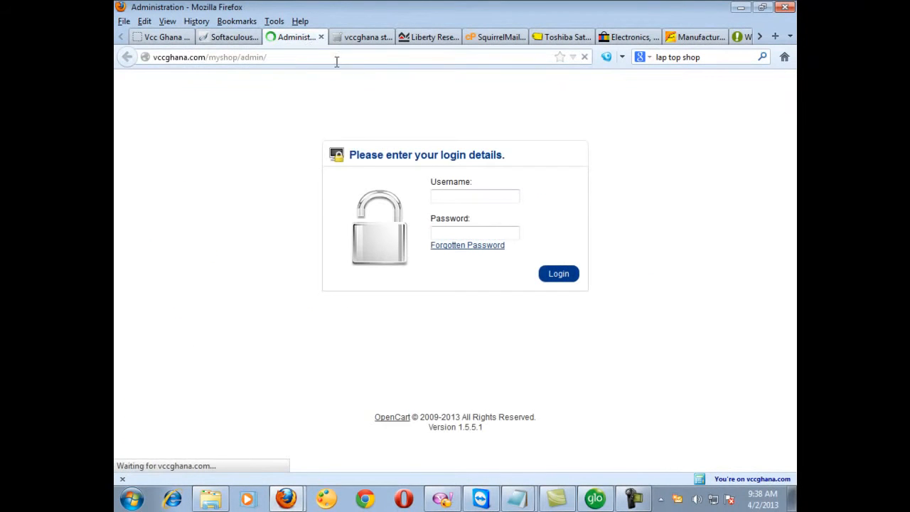
# Step: Log in to the OpenCart administration with the admin username and password, declining to save the password
pyautogui.click(481, 197)
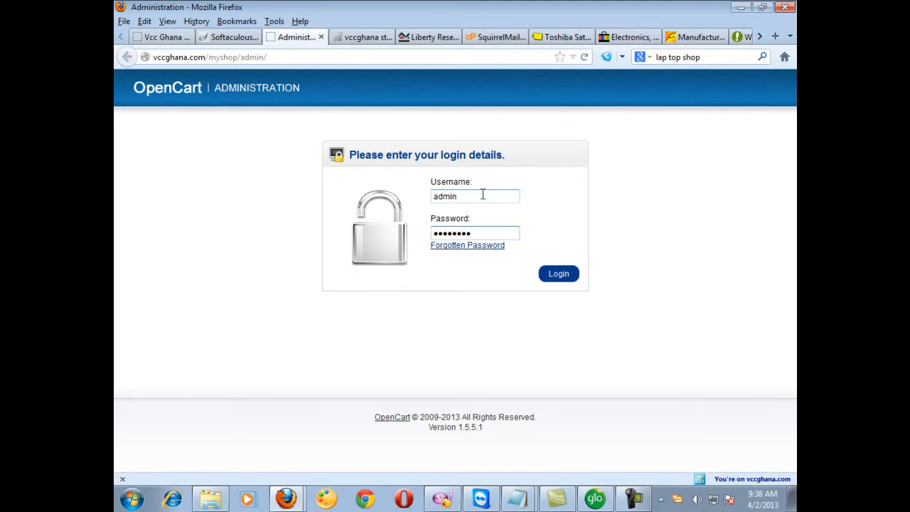
pyautogui.click(564, 276)
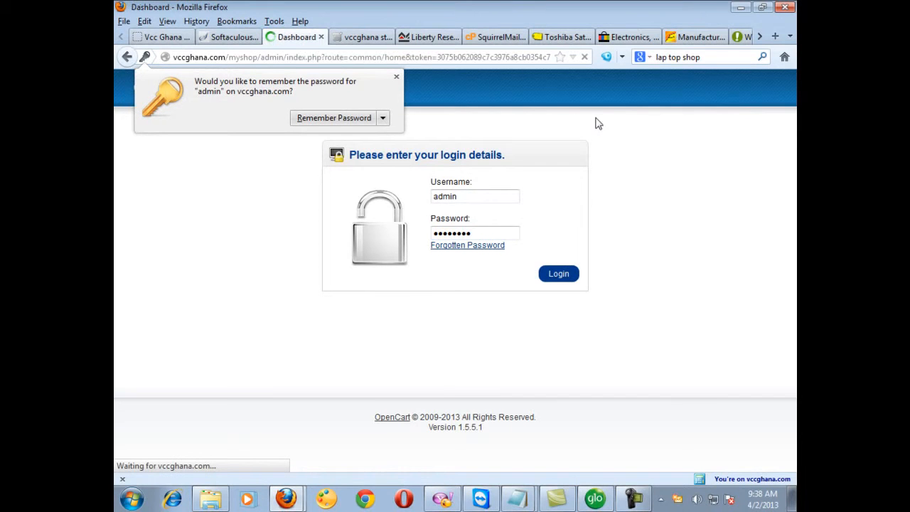
pyautogui.click(396, 77)
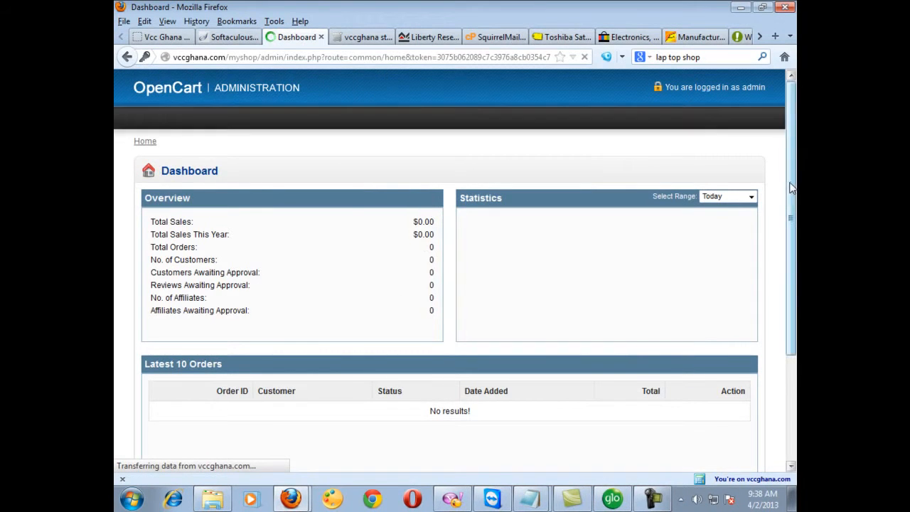
# Step: Open the default store's settings for editing from the System settings list
pyautogui.moveTo(793, 254); pyautogui.dragTo(794, 233)
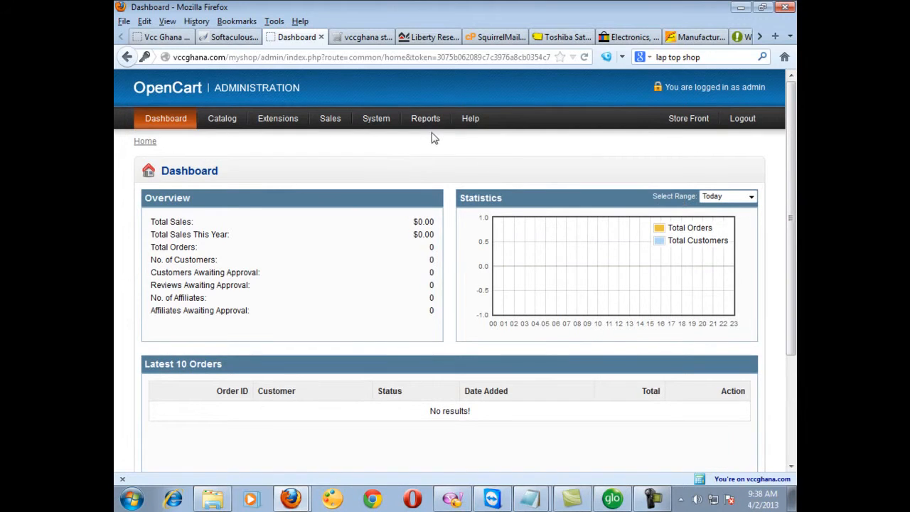
pyautogui.moveTo(372, 124)
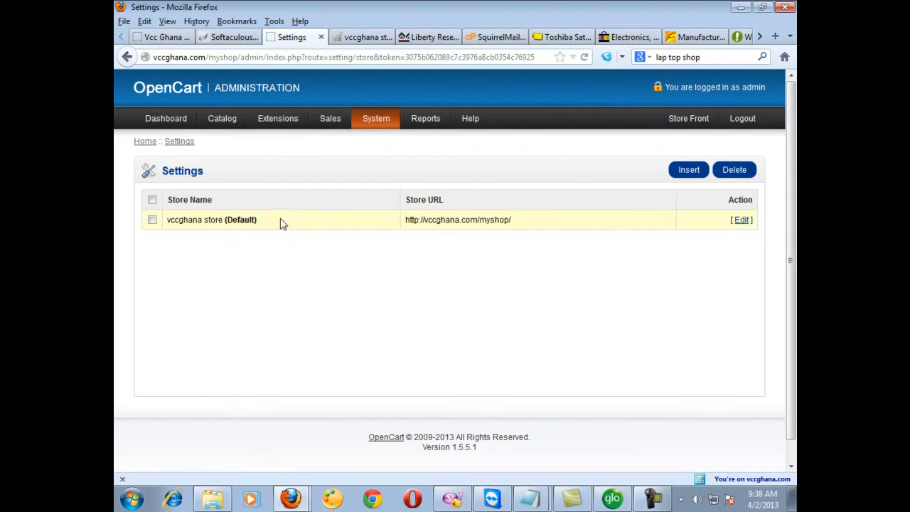
pyautogui.click(743, 220)
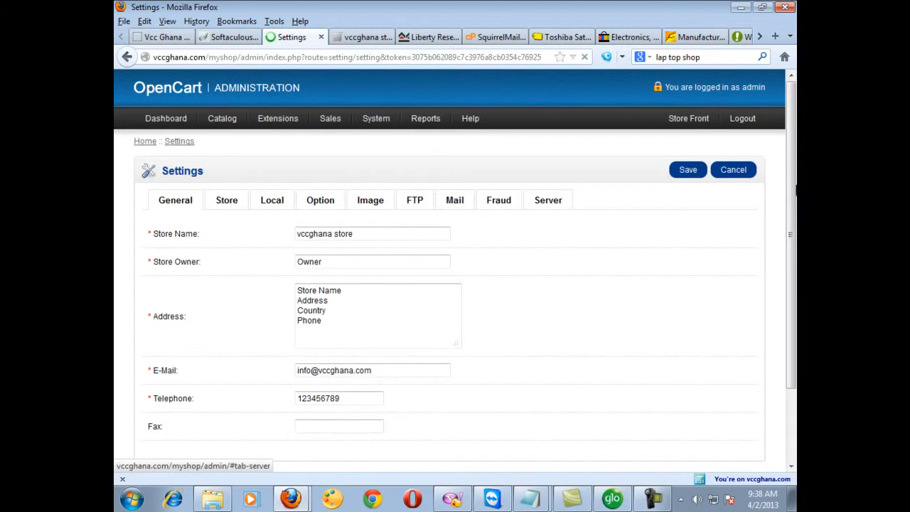
# Step: Browse the store settings' General, Store, Local, Option and Image tabs
pyautogui.scroll(-3, 315, 331)
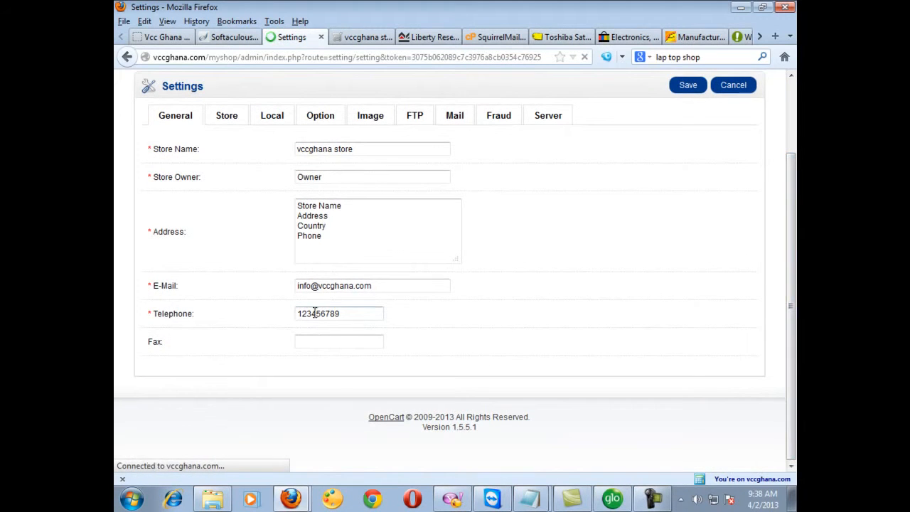
pyautogui.moveTo(344, 315); pyautogui.dragTo(277, 317)
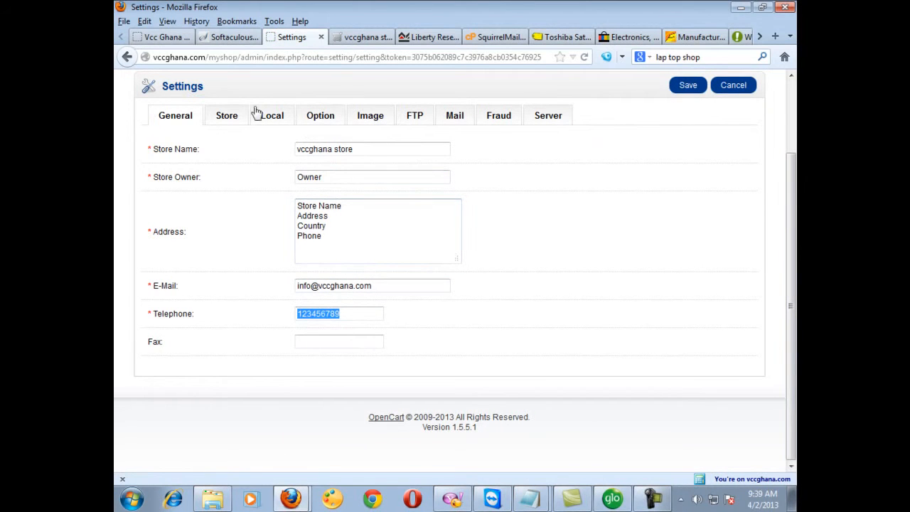
pyautogui.click(221, 123)
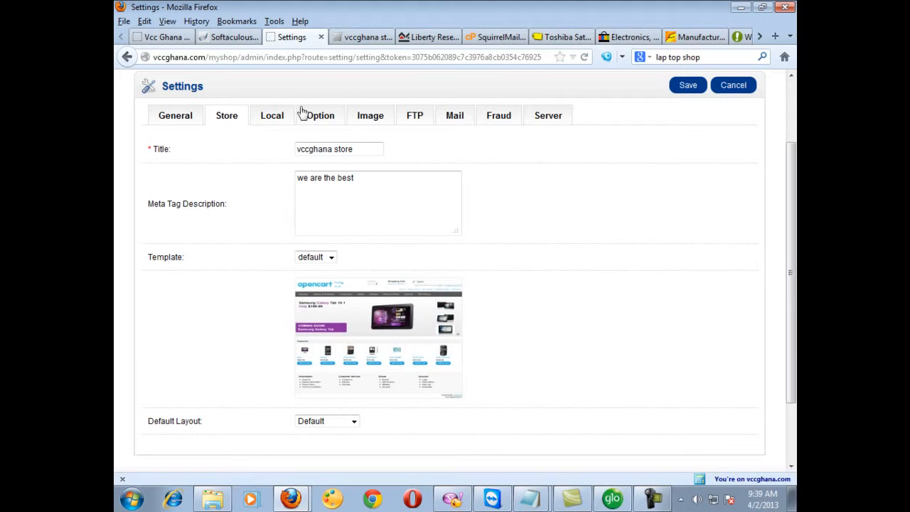
pyautogui.click(281, 116)
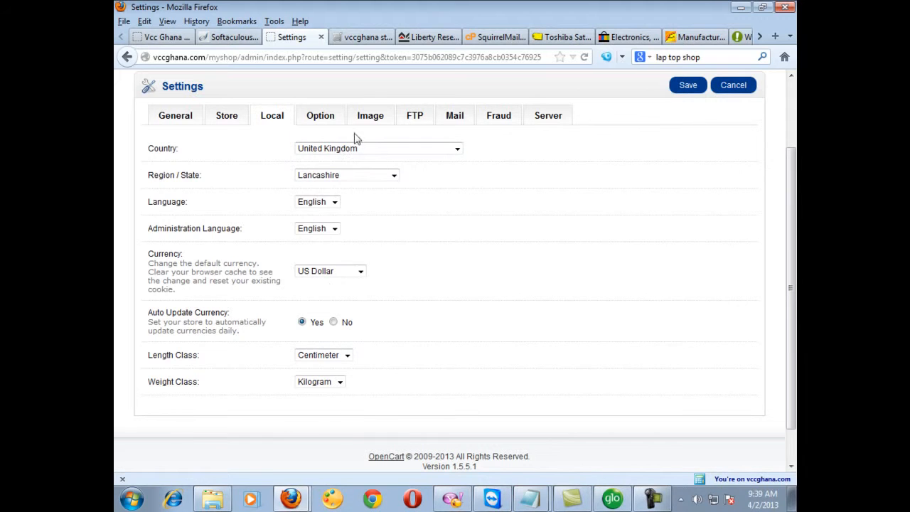
pyautogui.click(331, 127)
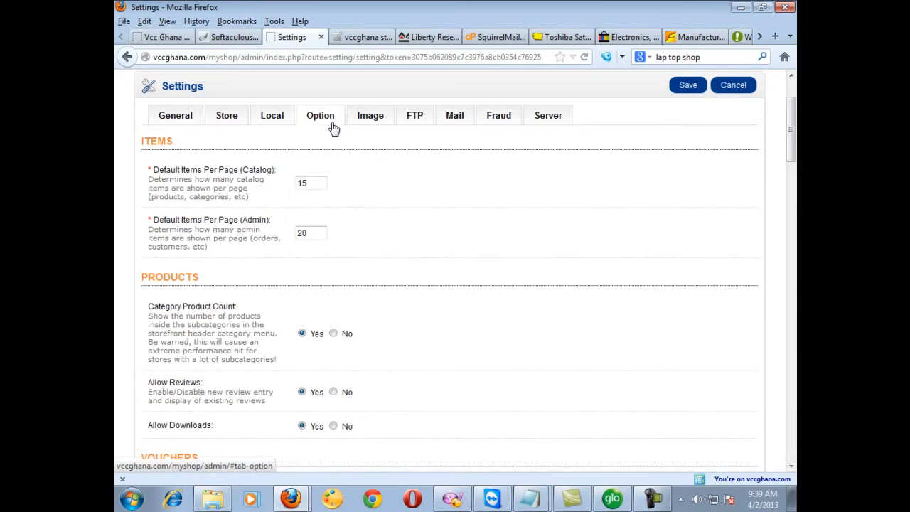
pyautogui.click(388, 123)
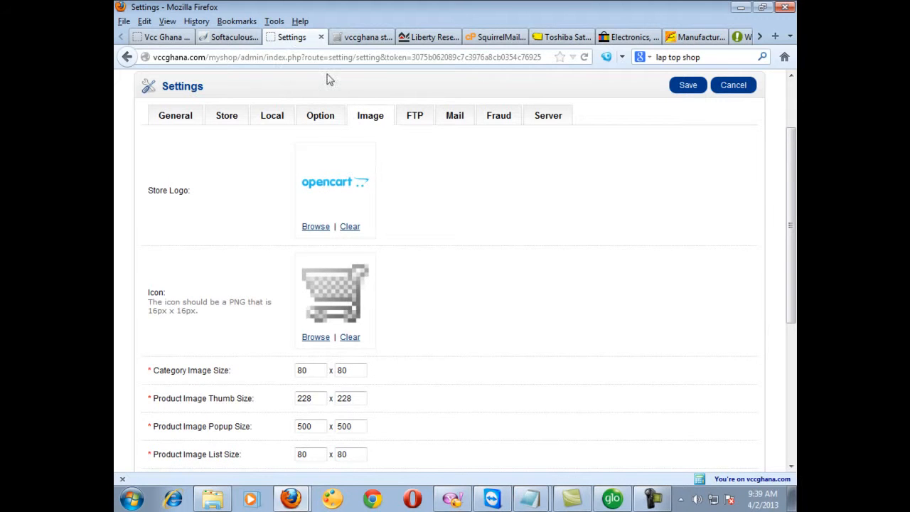
# Step: Save the store settings
pyautogui.click(368, 38)
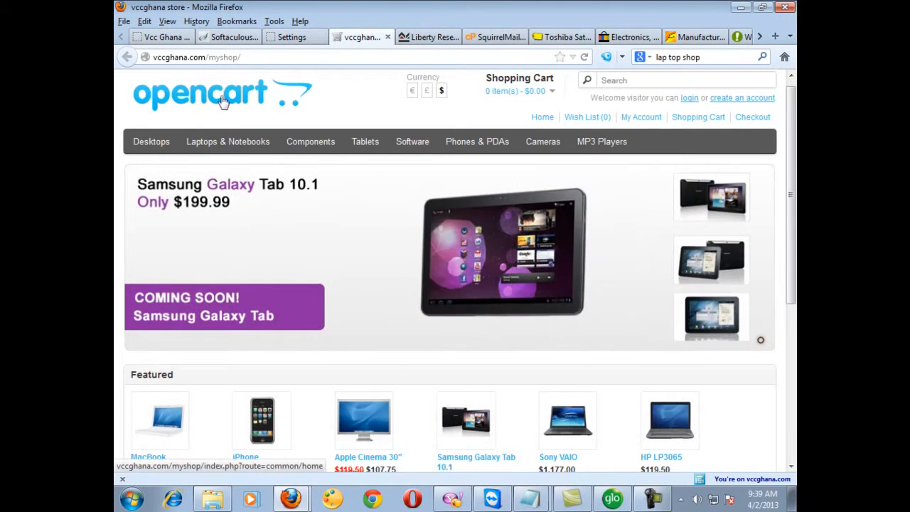
pyautogui.click(296, 39)
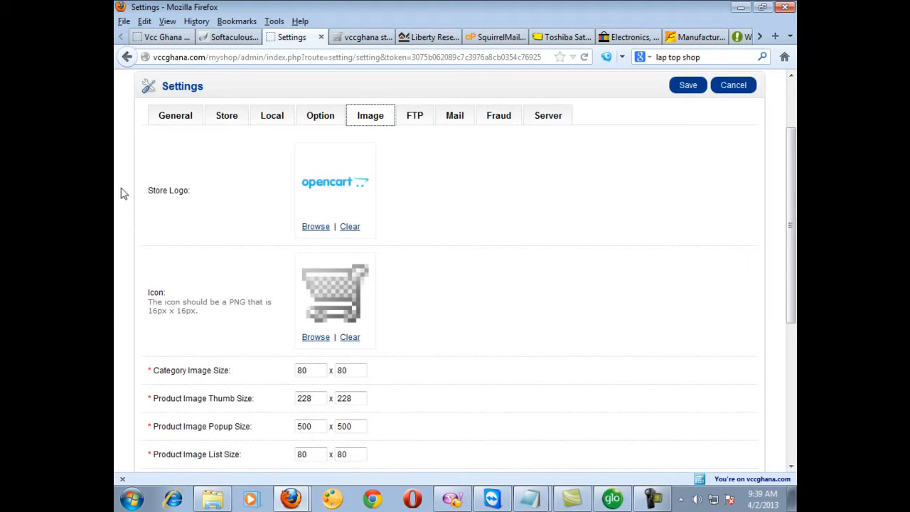
pyautogui.moveTo(790, 169); pyautogui.dragTo(790, 121)
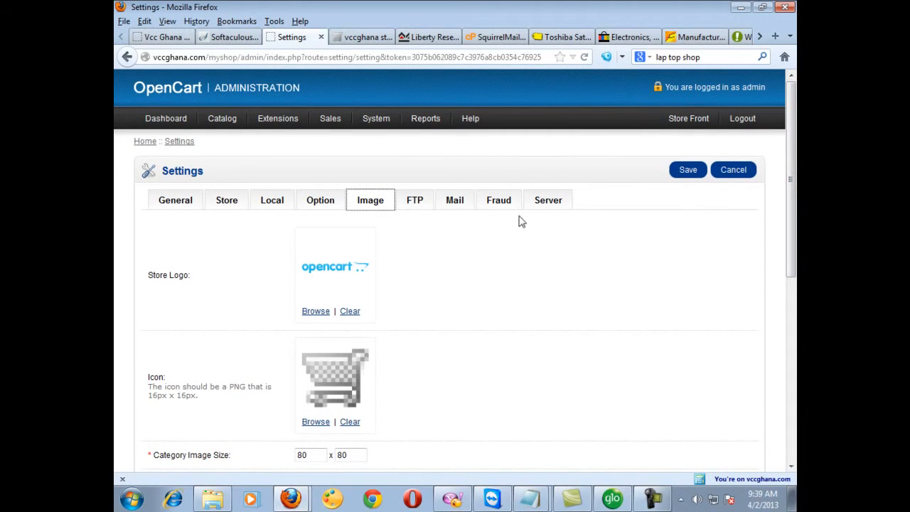
pyautogui.click(688, 170)
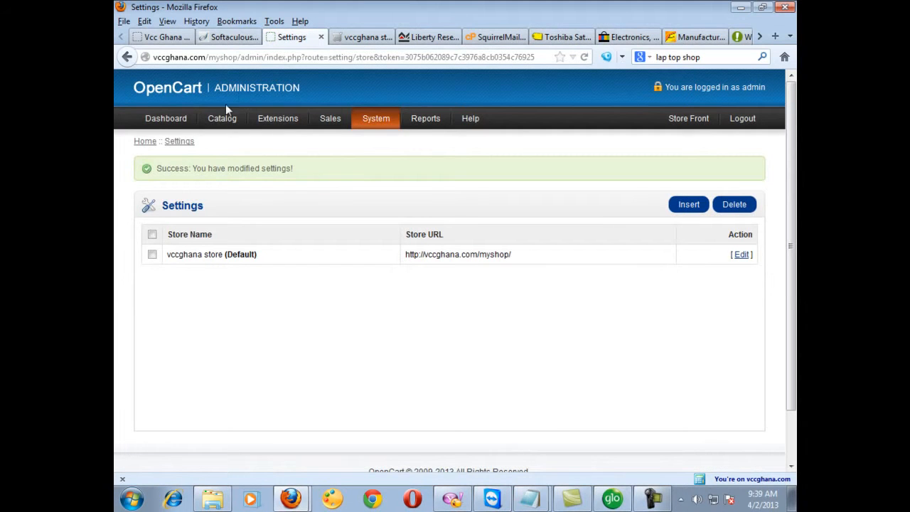
# Step: Review the storefront home page and its category drop-down menus
pyautogui.moveTo(224, 123)
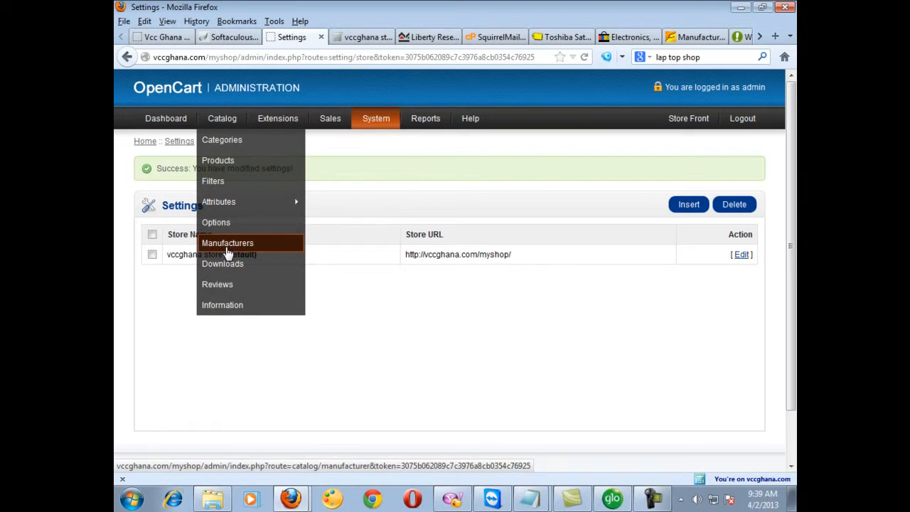
pyautogui.click(347, 39)
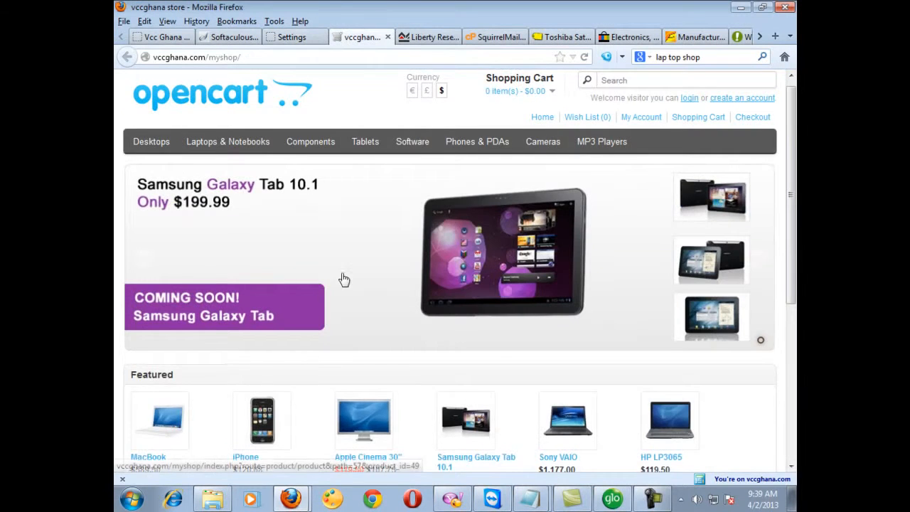
pyautogui.scroll(-10, 344, 279)
pyautogui.scroll(9, 341, 277)
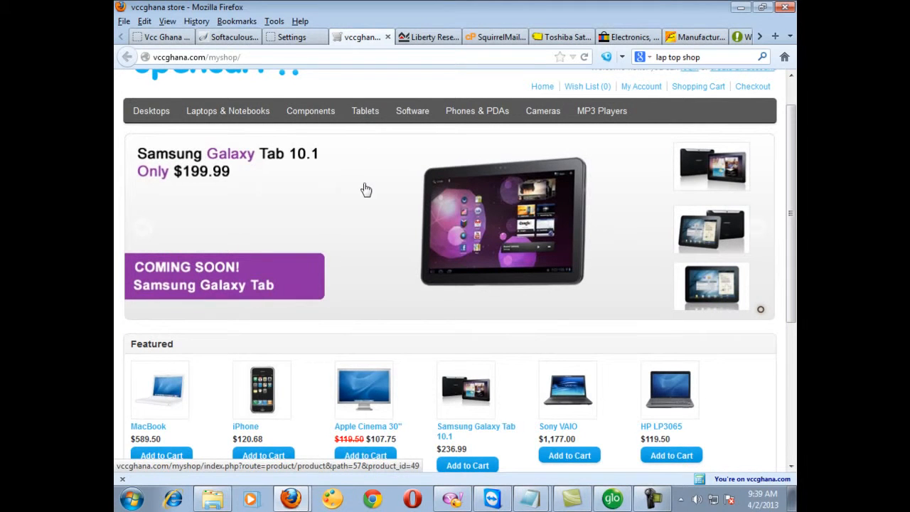
pyautogui.scroll(1, 366, 189)
pyautogui.moveTo(162, 155)
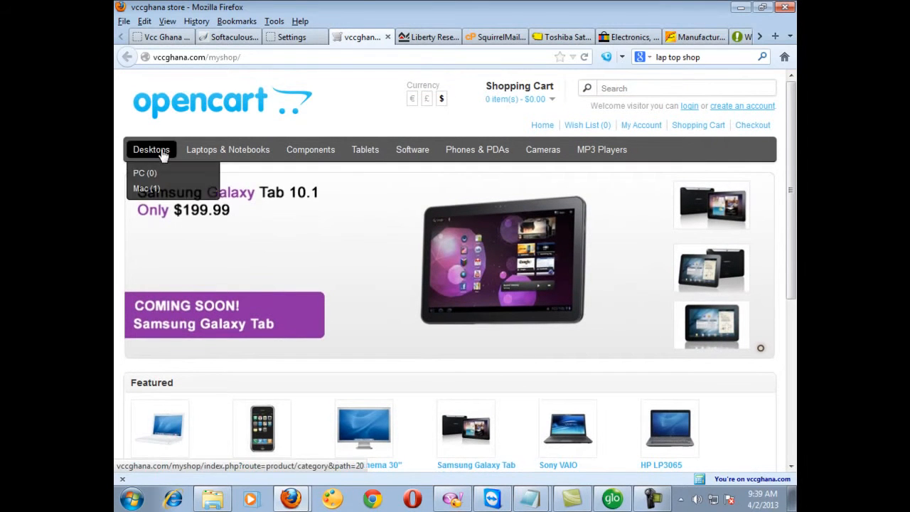
pyautogui.moveTo(224, 155)
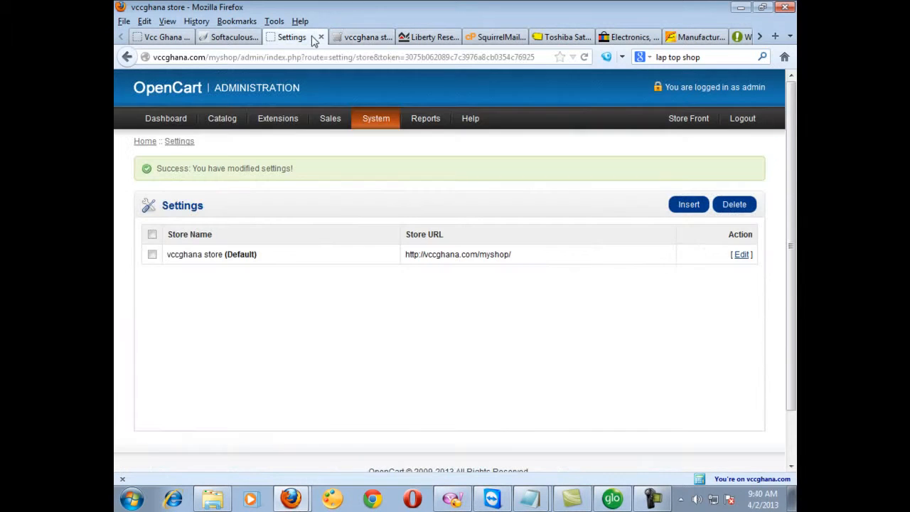
# Step: Open the Catalog's product list in the administration
pyautogui.click(313, 37)
pyautogui.click(231, 37)
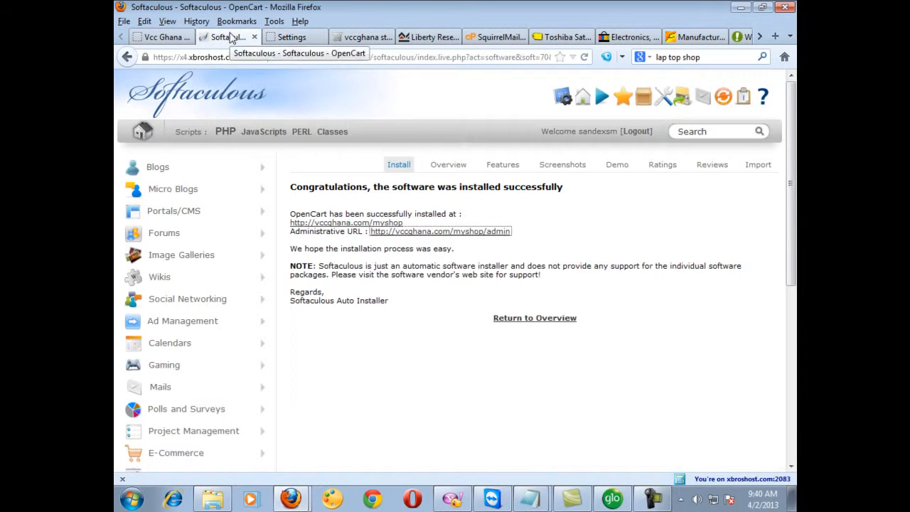
pyautogui.click(298, 37)
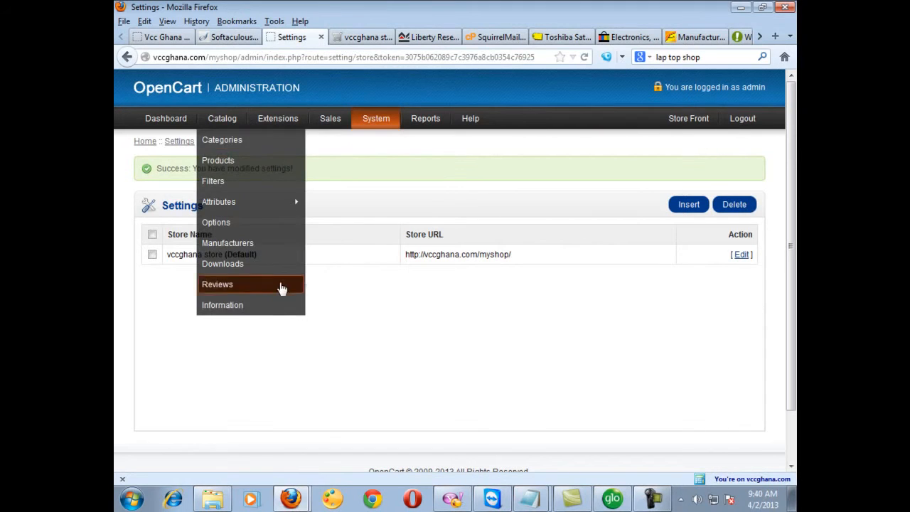
pyautogui.moveTo(226, 130)
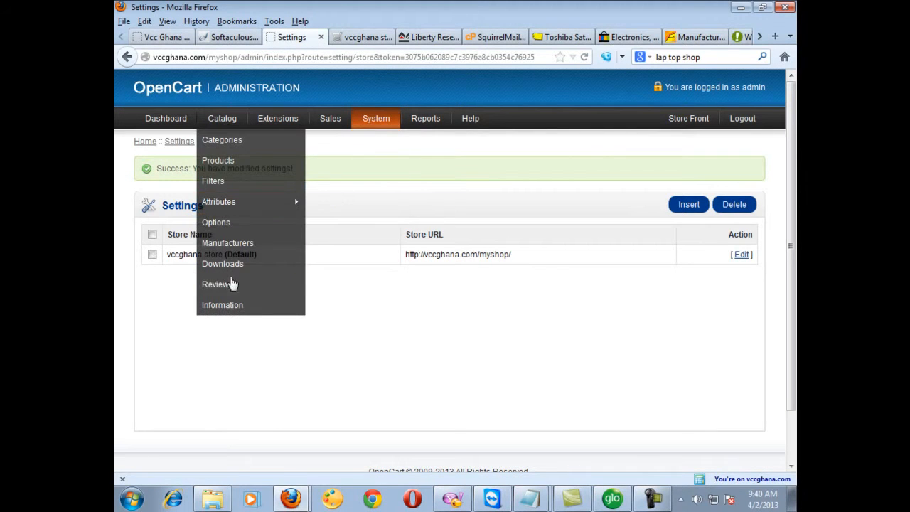
pyautogui.click(231, 162)
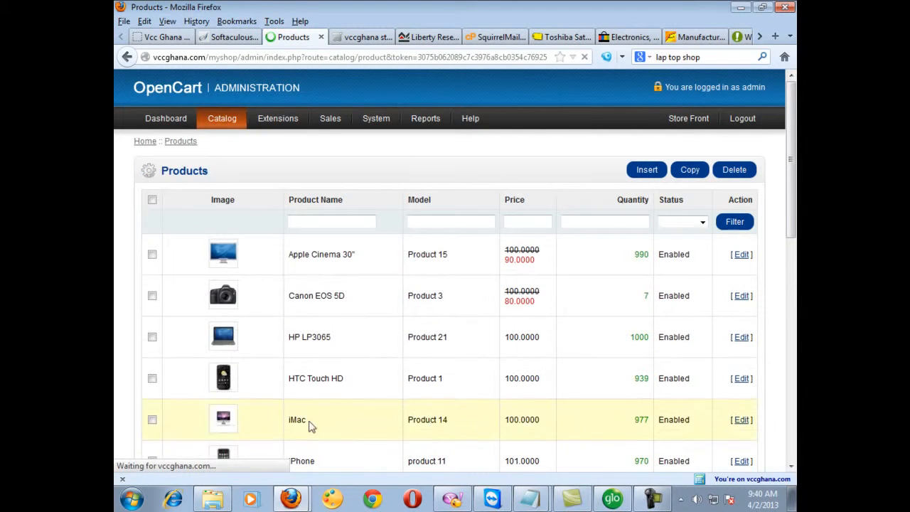
# Step: Scroll through the product list and open the form for inserting a new product
pyautogui.scroll(-5, 780, 388)
pyautogui.scroll(-4, 780, 388)
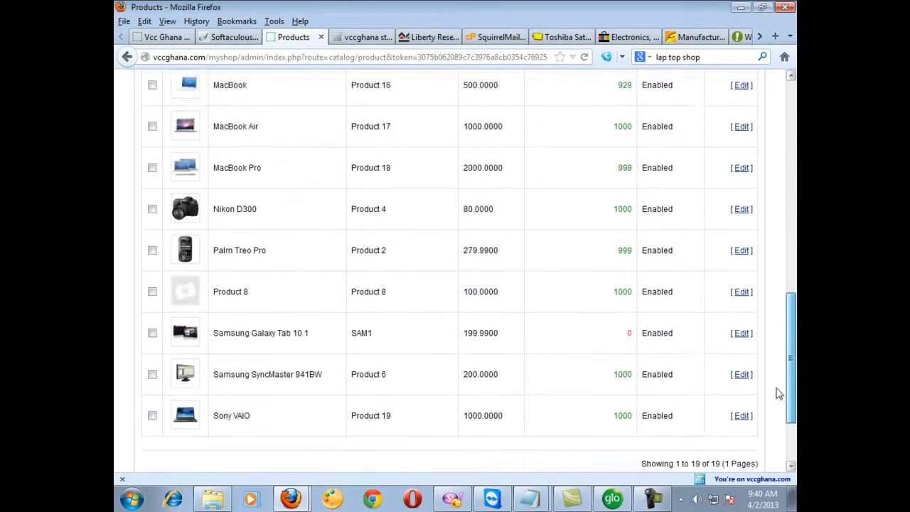
pyautogui.scroll(9, 778, 398)
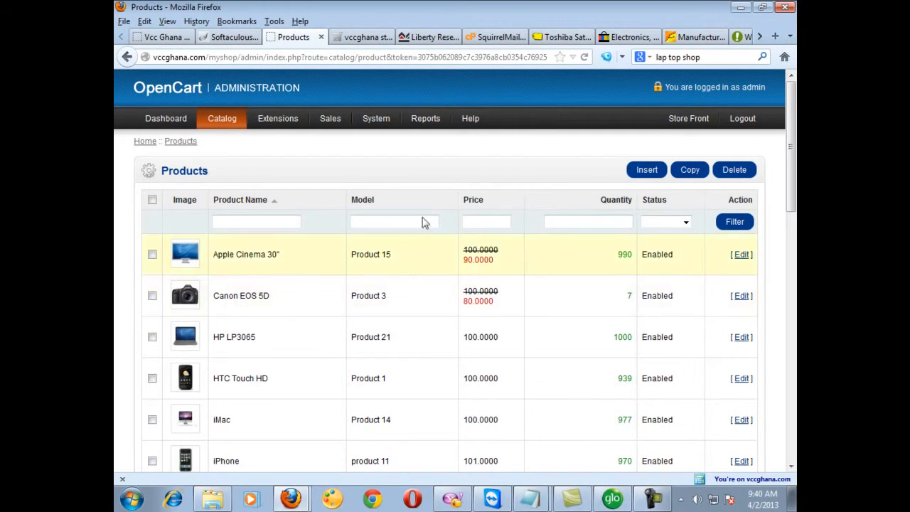
pyautogui.click(648, 172)
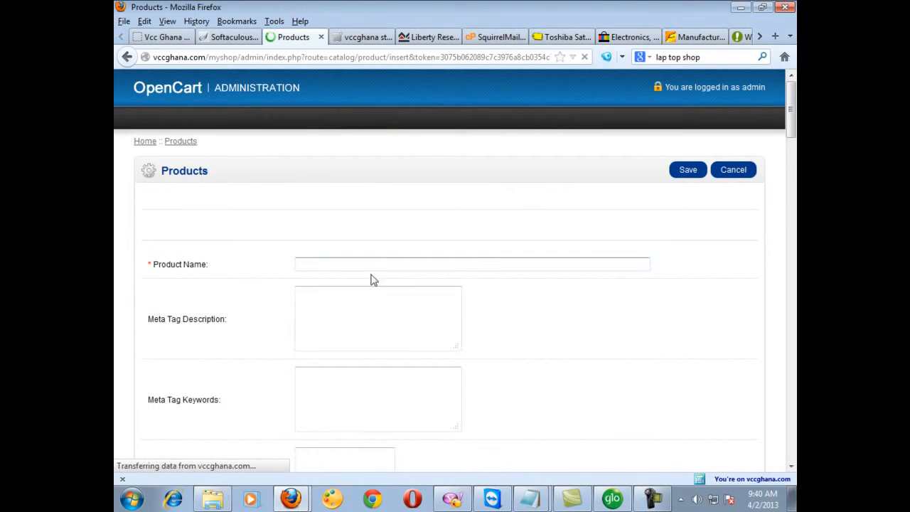
# Step: Copy the Toshiba Satellite laptop's title from the Best Buy product page and paste it as the new product's name
pyautogui.click(375, 264)
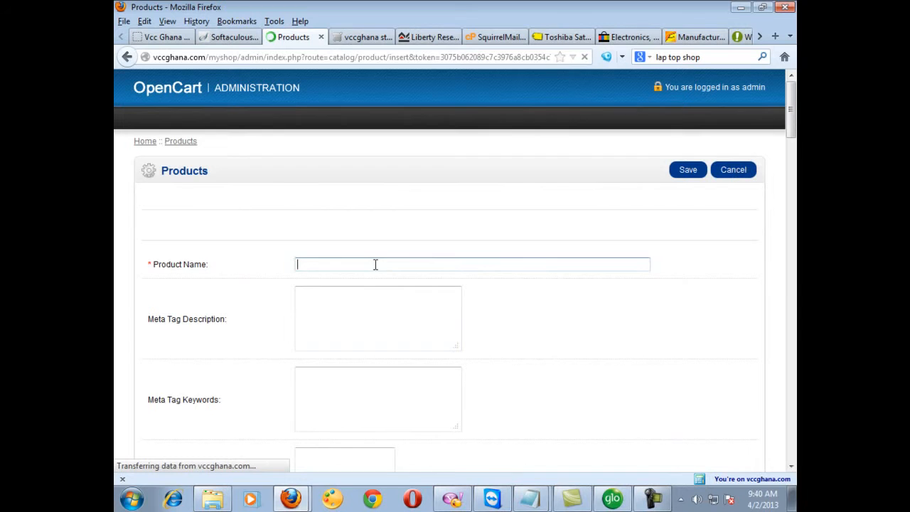
pyautogui.click(606, 39)
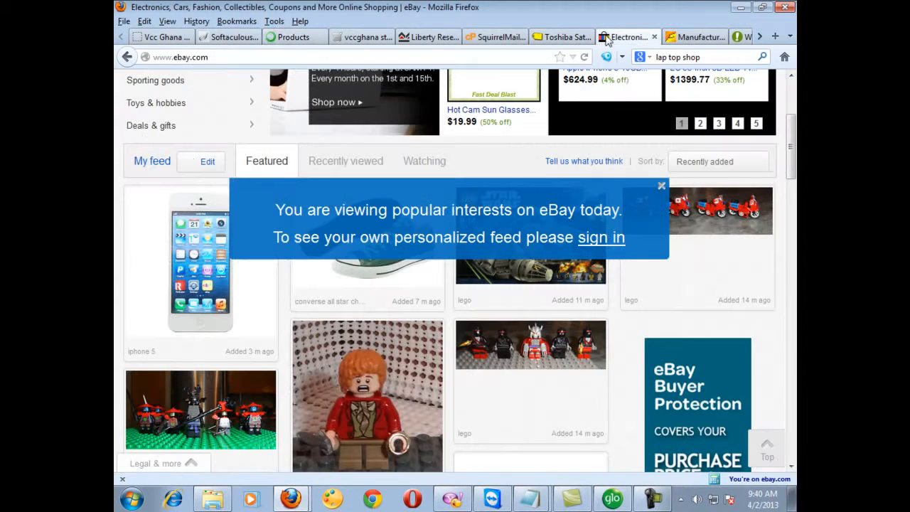
pyautogui.click(560, 37)
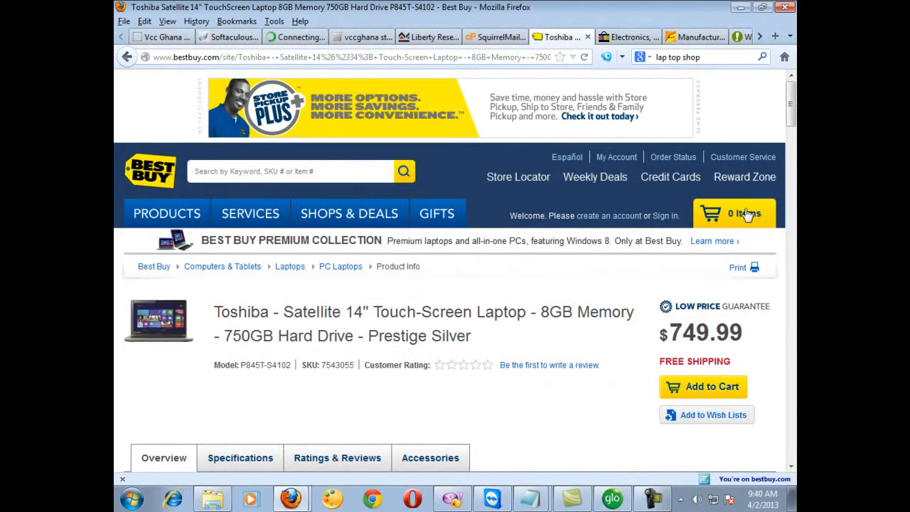
pyautogui.moveTo(791, 125)
pyautogui.mouseDown()
pyautogui.moveTo(790, 159)
pyautogui.moveTo(790, 135)
pyautogui.mouseUp()
pyautogui.moveTo(500, 260); pyautogui.dragTo(216, 229)
pyautogui.hotkey('ctrl', 'c')
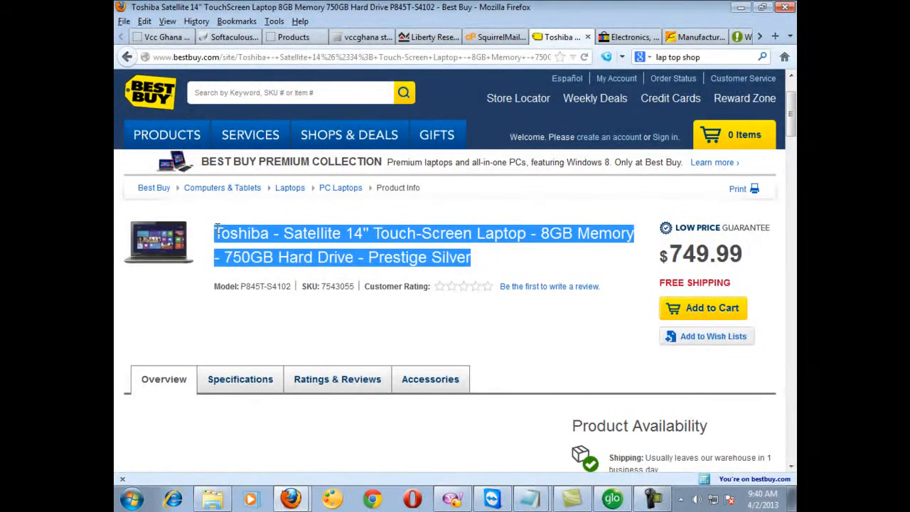
pyautogui.click(275, 41)
pyautogui.click(311, 264)
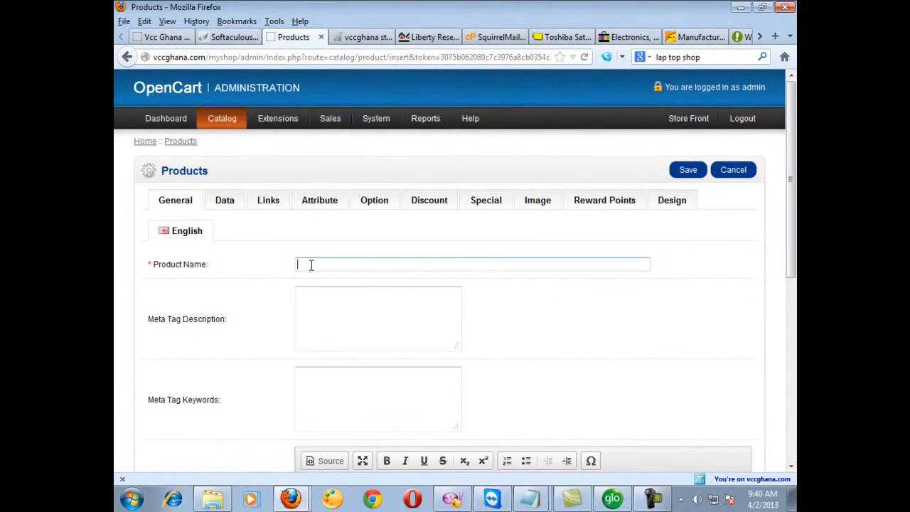
pyautogui.click(311, 255)
pyautogui.click(311, 263)
pyautogui.hotkey('ctrl', 'v')
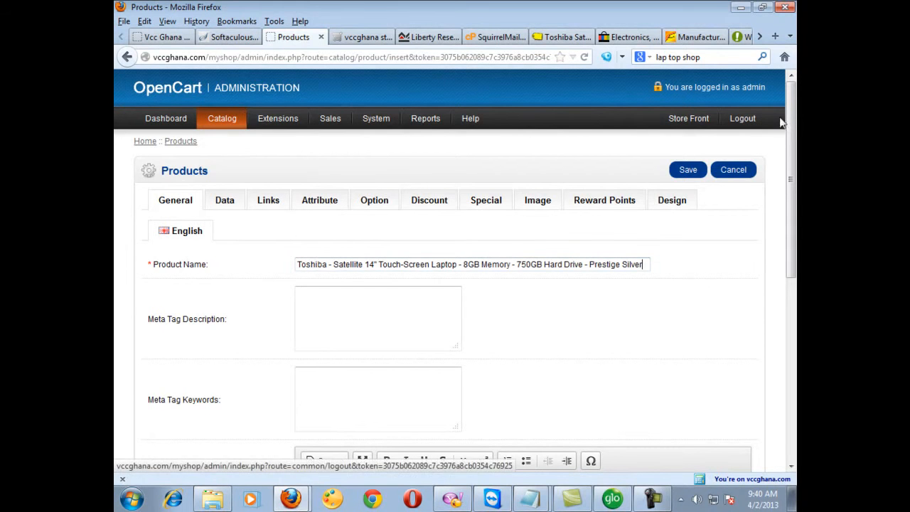
# Step: Copy the laptop's feature text from the Best Buy page and paste it into the product Description editor
pyautogui.scroll(-6, 782, 234)
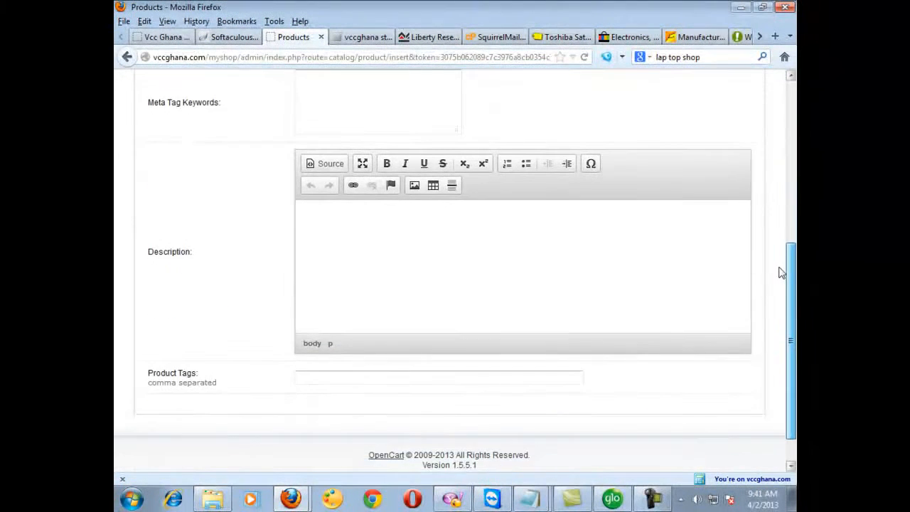
pyautogui.scroll(3, 747, 235)
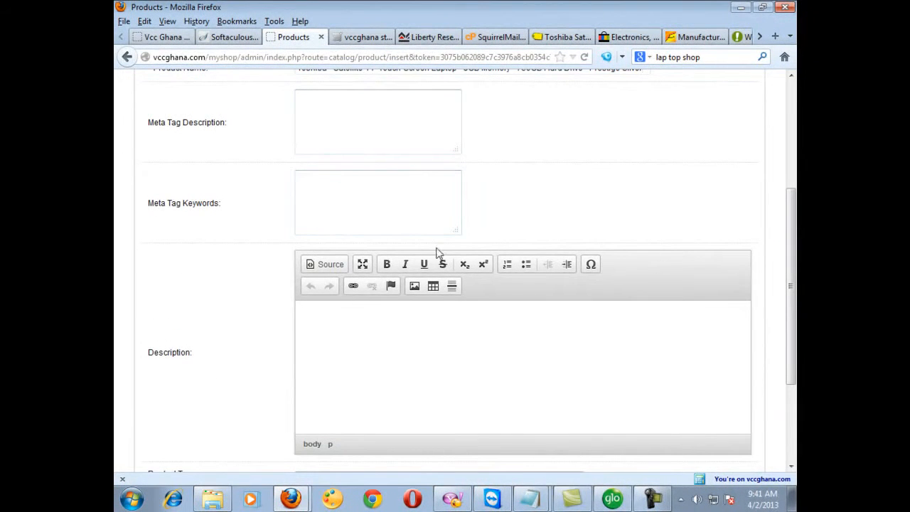
pyautogui.scroll(-3, 788, 200)
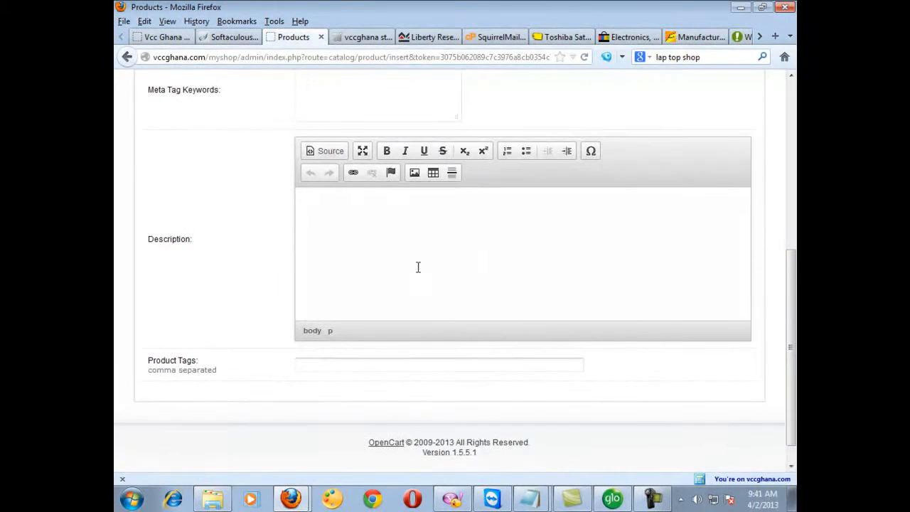
pyautogui.click(561, 37)
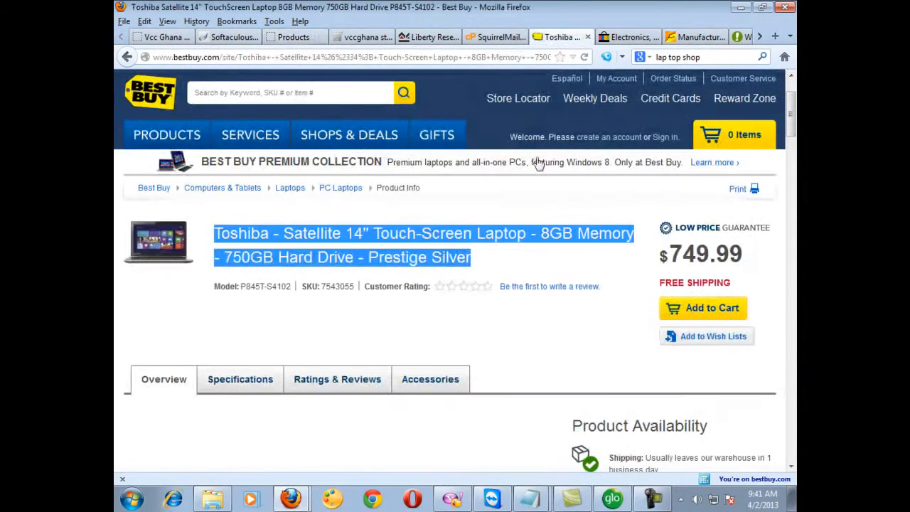
pyautogui.moveTo(794, 123); pyautogui.dragTo(792, 139)
pyautogui.moveTo(791, 220); pyautogui.dragTo(792, 245)
pyautogui.moveTo(349, 209); pyautogui.dragTo(686, 226)
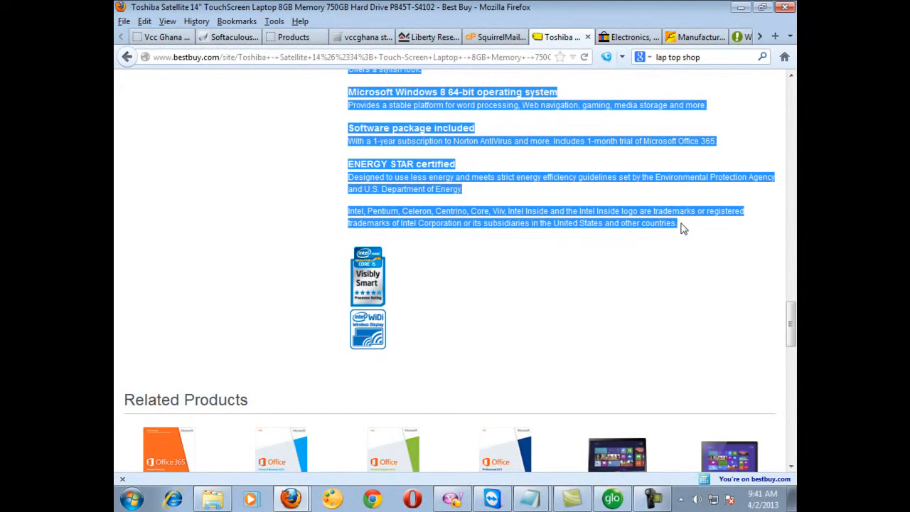
pyautogui.click(292, 37)
pyautogui.click(321, 220)
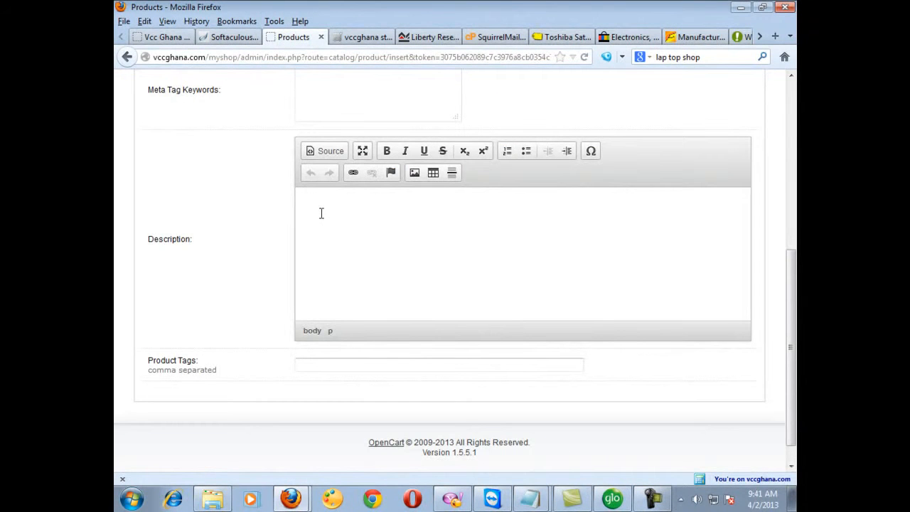
pyautogui.hotkey('ctrl', 'v')
# Step: Open the product's Data section and enter 2013 as the model
pyautogui.moveTo(791, 280); pyautogui.dragTo(791, 102)
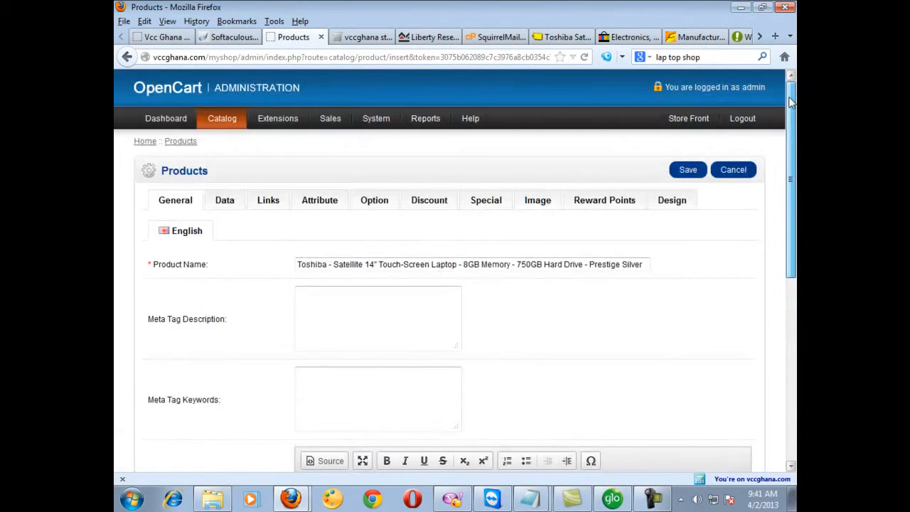
pyautogui.click(225, 201)
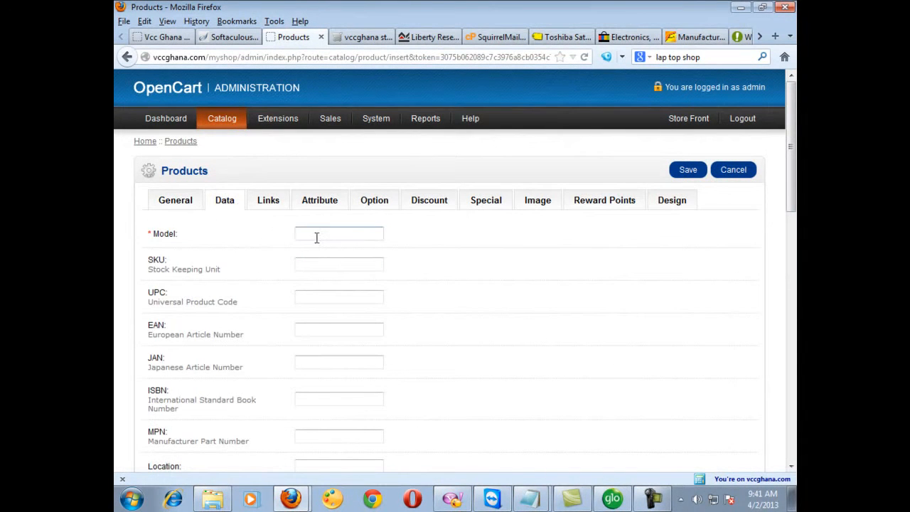
pyautogui.click(558, 36)
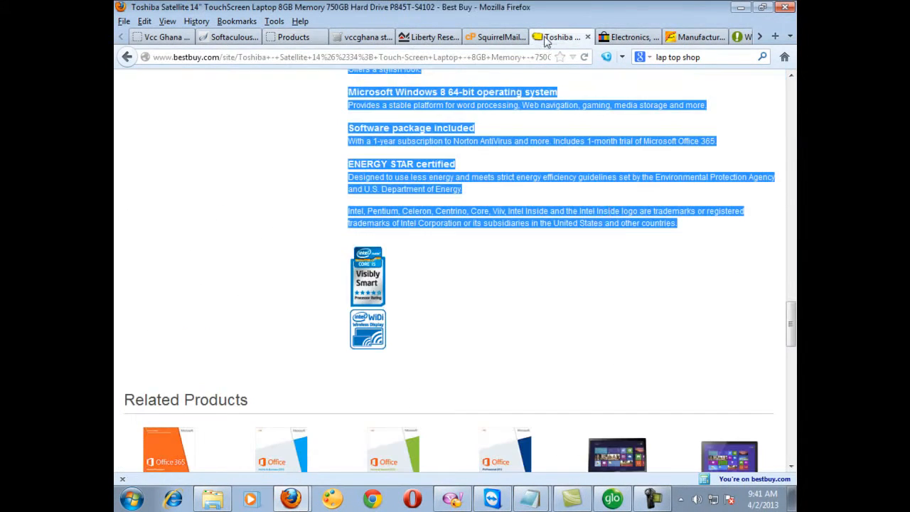
pyautogui.middleClick(618, 229)
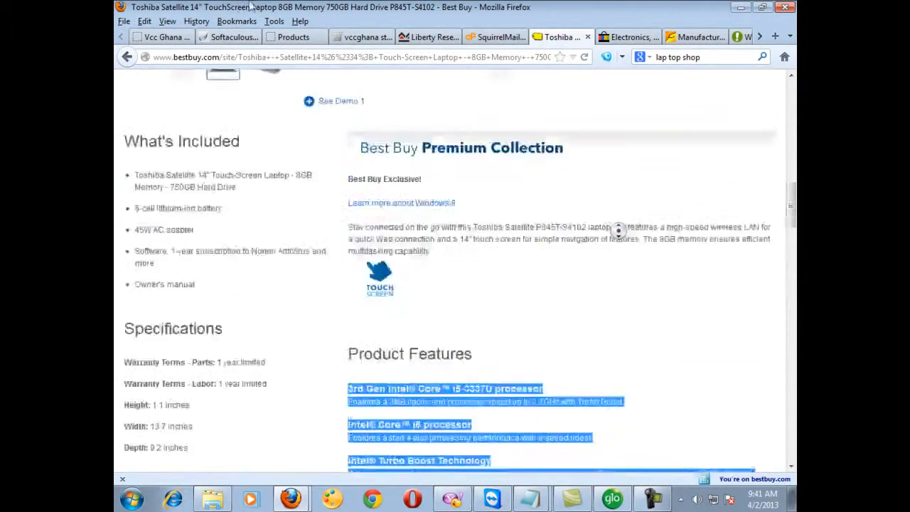
pyautogui.click(356, 41)
pyautogui.click(298, 38)
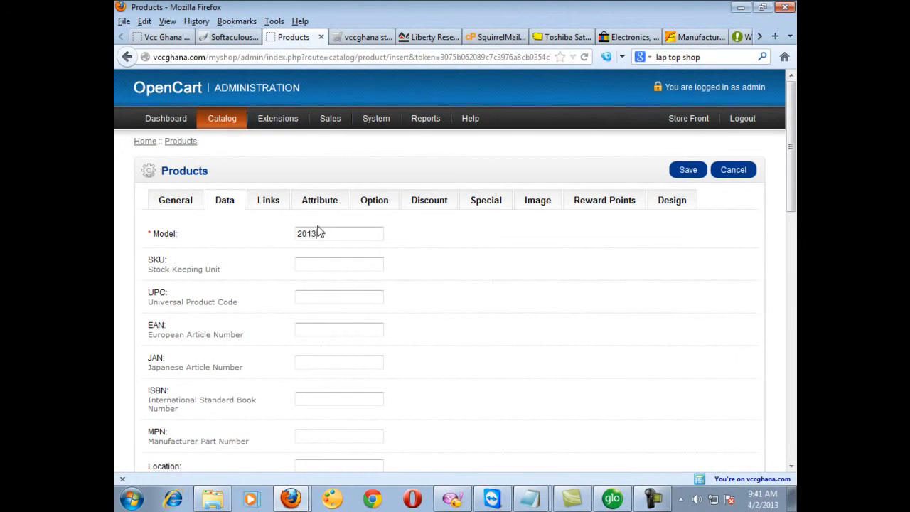
# Step: Set the tax class to Taxable Goods and the quantity to 100
pyautogui.moveTo(786, 203); pyautogui.dragTo(791, 303)
pyautogui.click(396, 204)
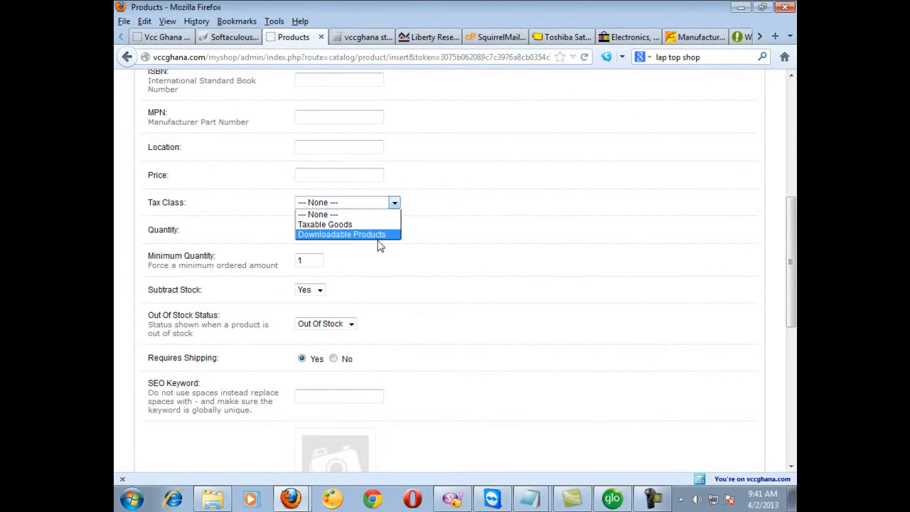
pyautogui.click(382, 225)
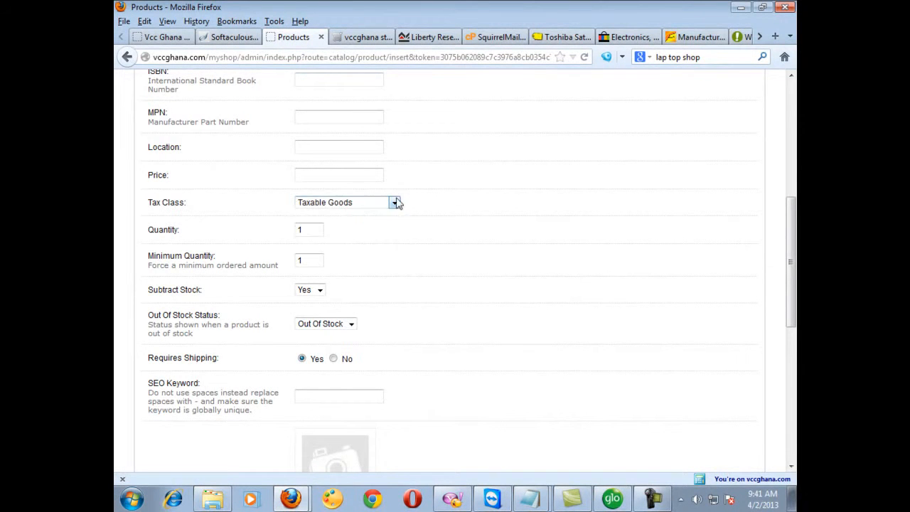
pyautogui.moveTo(306, 230); pyautogui.dragTo(282, 236)
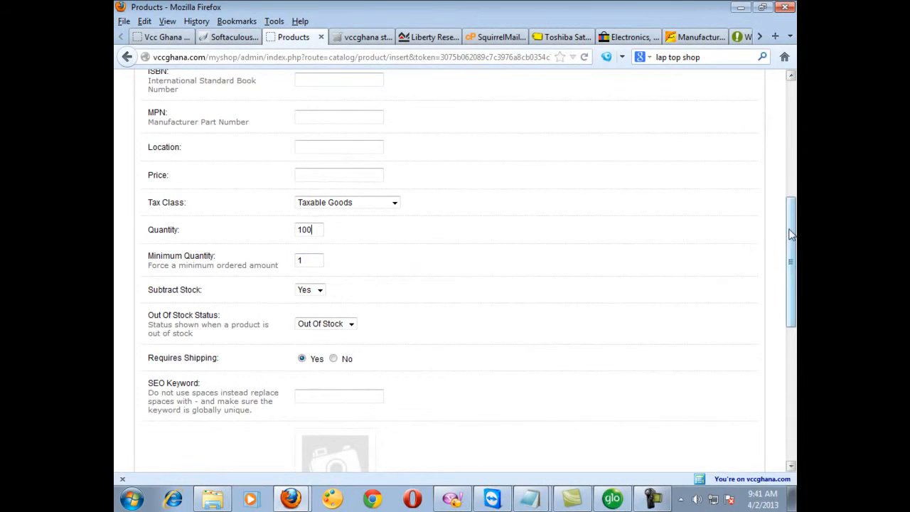
# Step: Set the out-of-stock status to In Stock
pyautogui.scroll(-4, 312, 228)
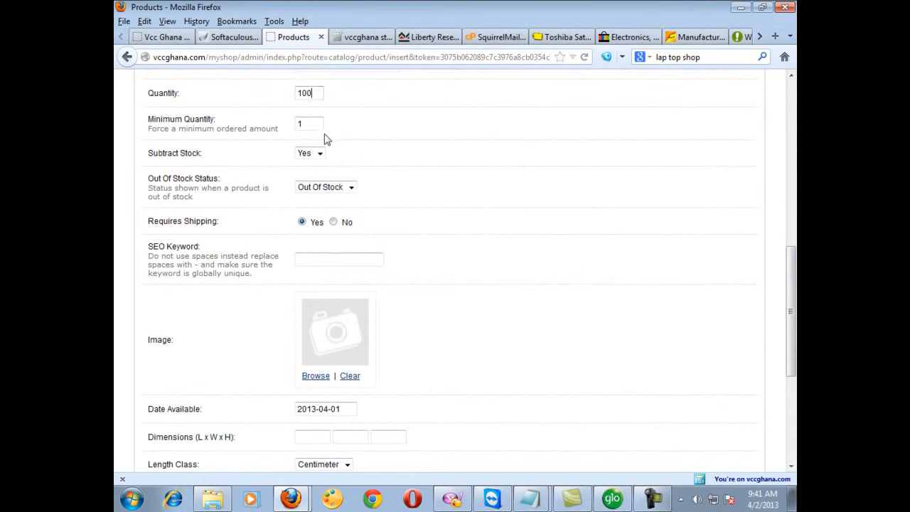
pyautogui.click(351, 188)
pyautogui.click(338, 209)
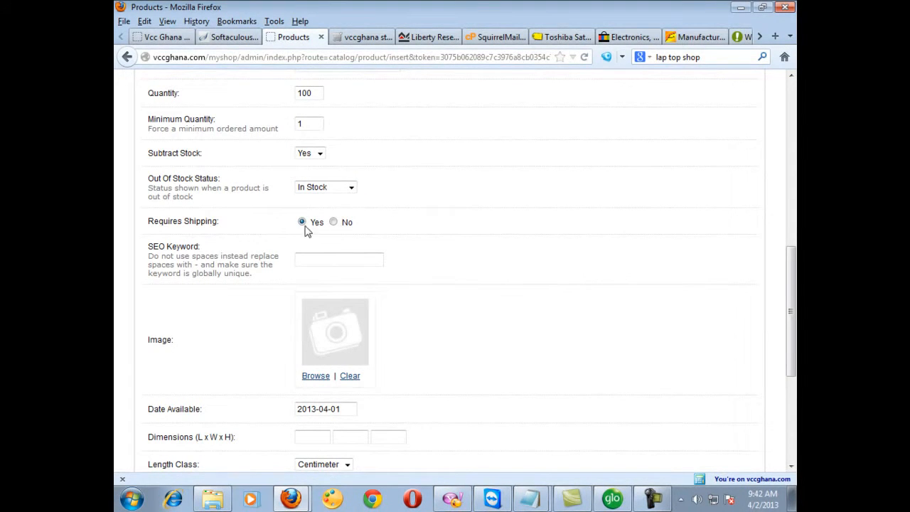
# Step: Upload lappy.png through the Image Manager and select it as the product image
pyautogui.scroll(-3, 791, 270)
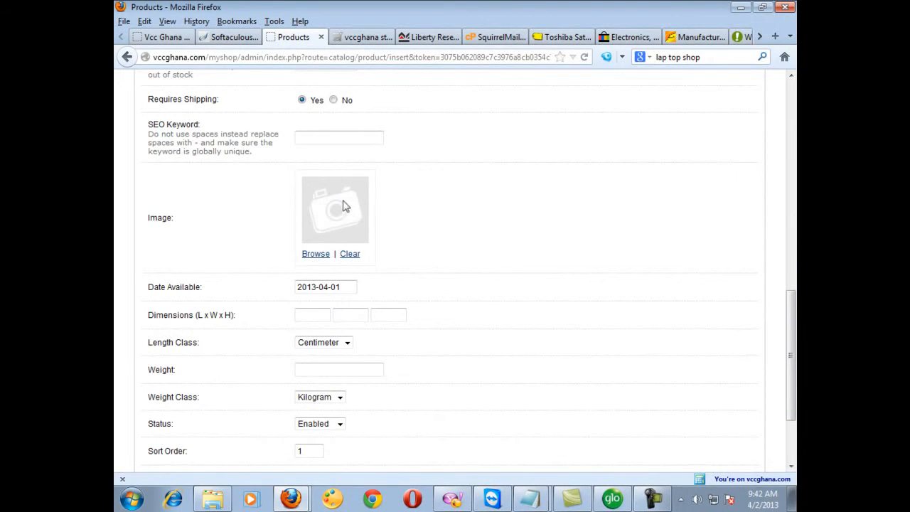
pyautogui.click(308, 263)
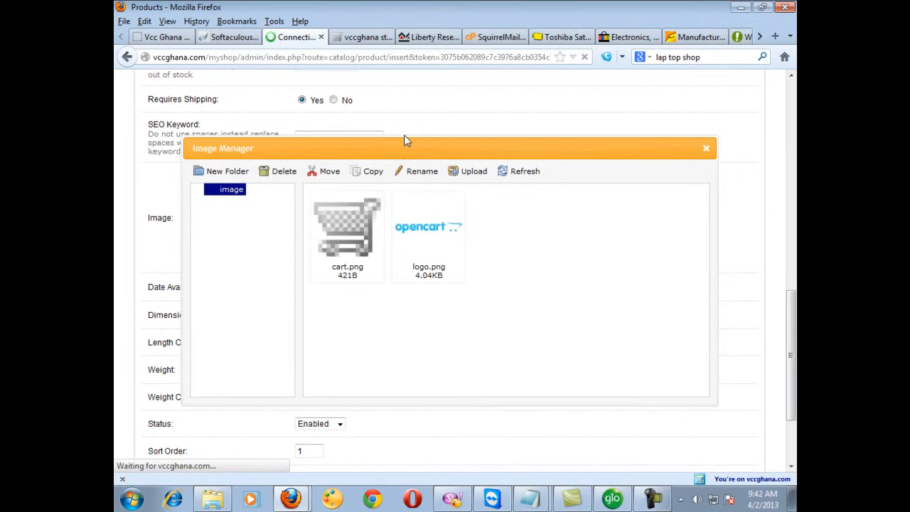
pyautogui.click(466, 172)
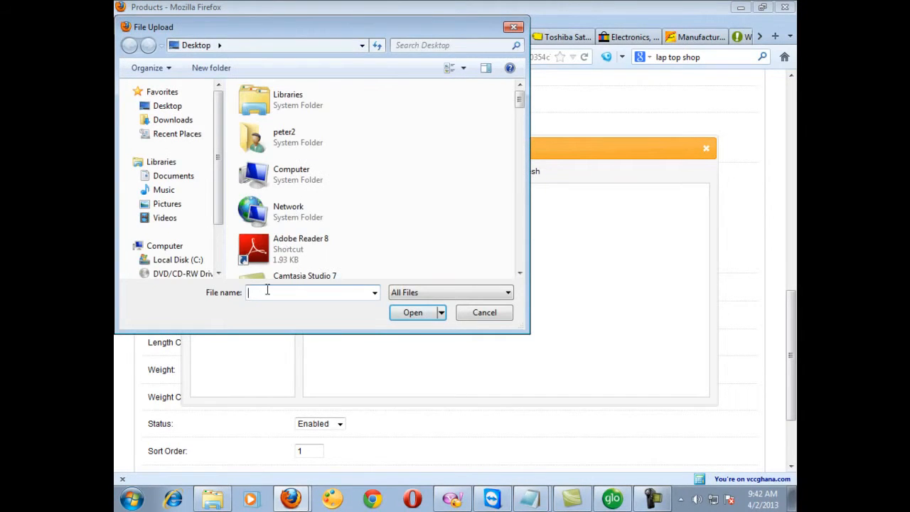
pyautogui.write('l')
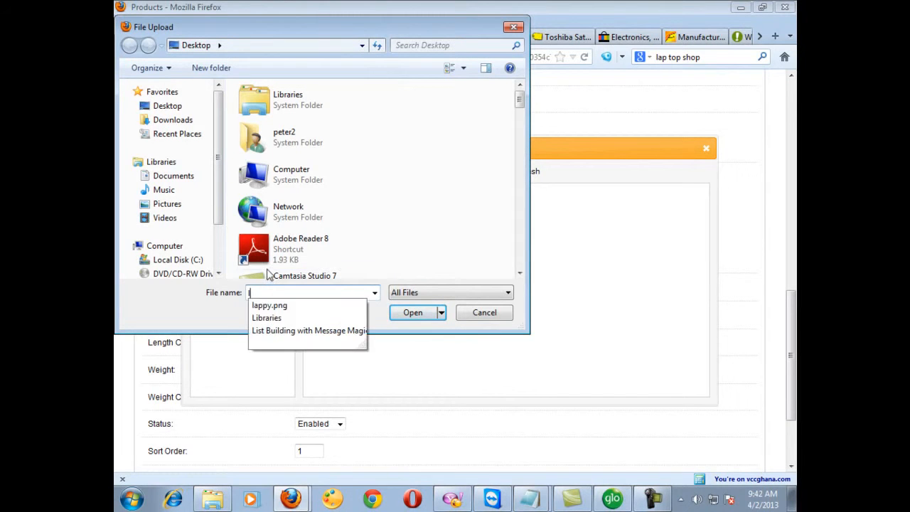
pyautogui.click(287, 307)
pyautogui.click(411, 315)
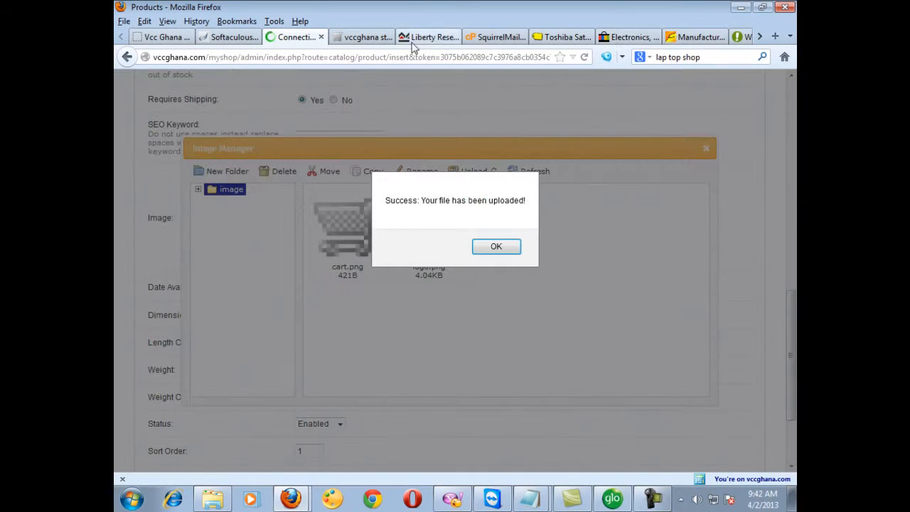
pyautogui.click(496, 247)
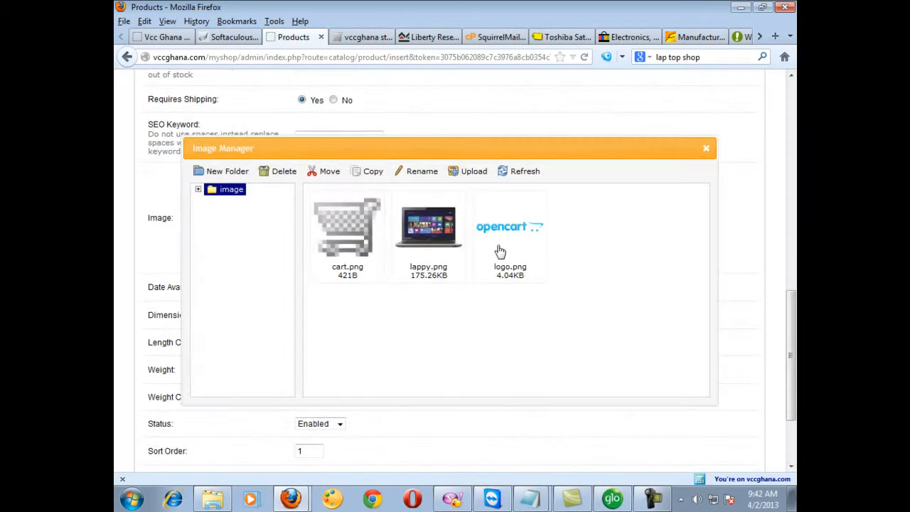
pyautogui.doubleClick(424, 235)
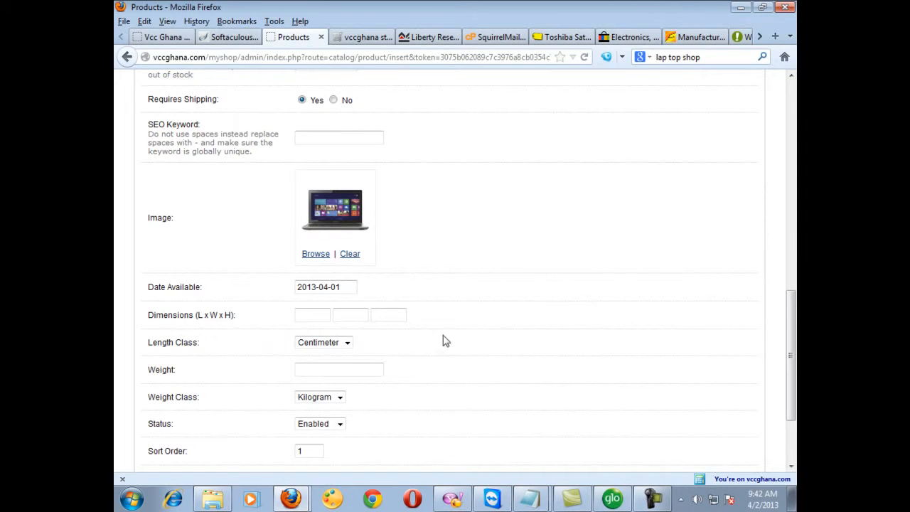
# Step: Check the length class, weight class and status options, and set the price to 749
pyautogui.click(348, 345)
pyautogui.click(346, 347)
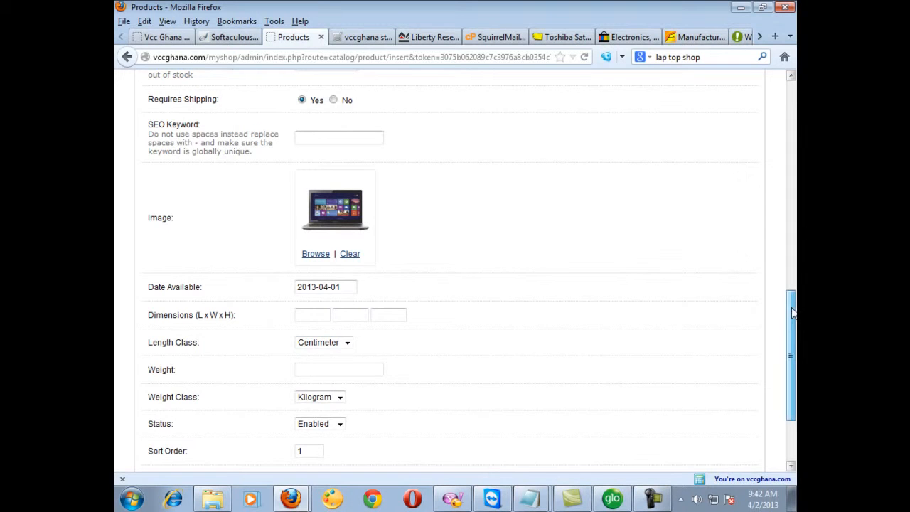
pyautogui.scroll(-3, 793, 313)
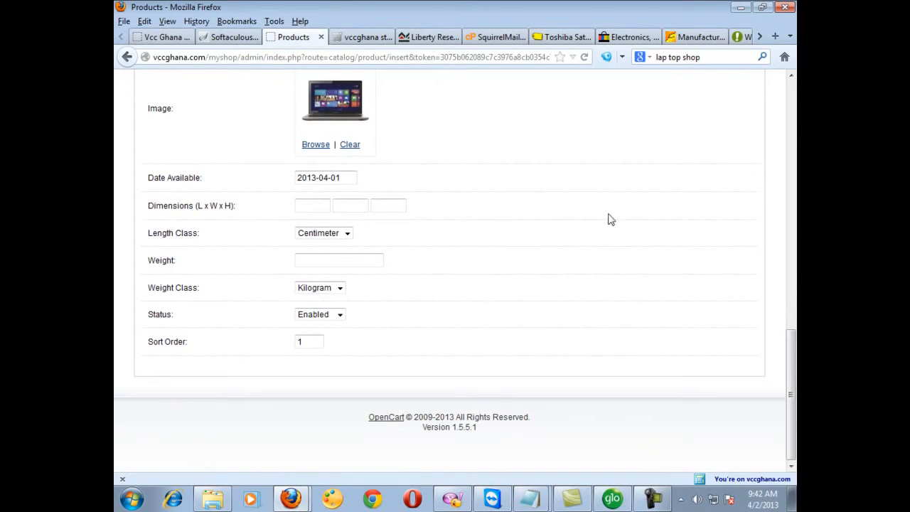
pyautogui.click(338, 289)
pyautogui.click(329, 299)
pyautogui.click(340, 316)
pyautogui.click(341, 315)
pyautogui.moveTo(795, 384); pyautogui.dragTo(787, 204)
pyautogui.click(342, 228)
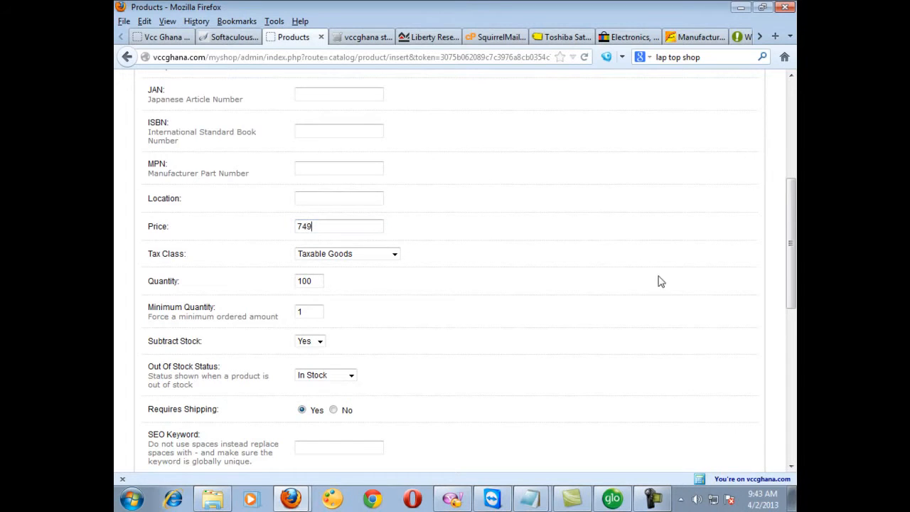
pyautogui.click(573, 38)
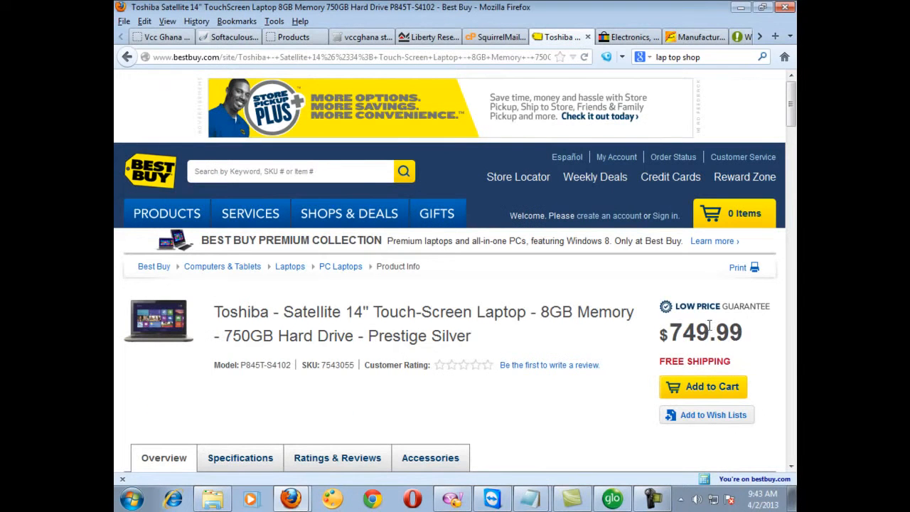
pyautogui.click(226, 37)
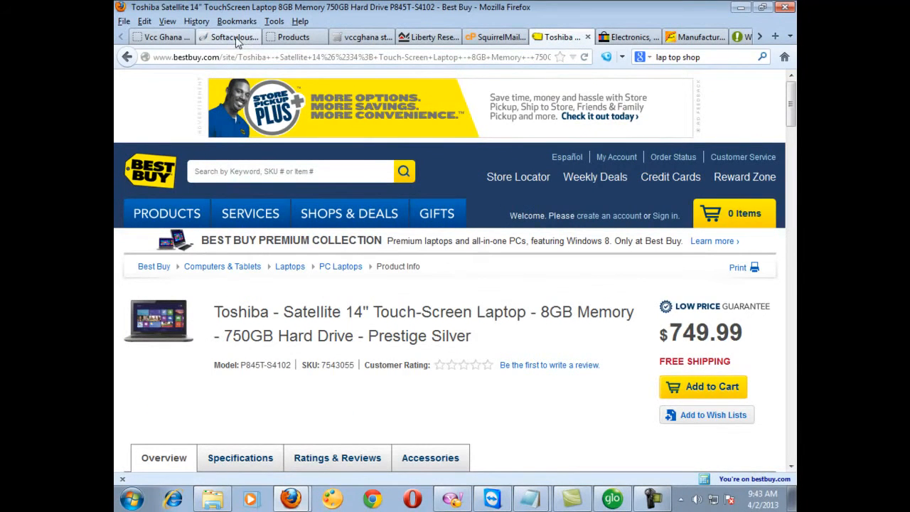
pyautogui.click(163, 39)
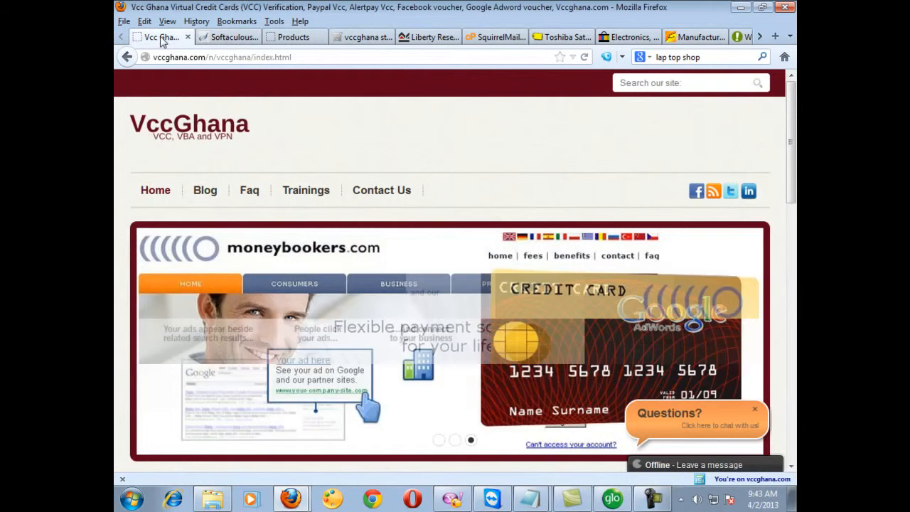
# Step: Save the new Toshiba laptop product
pyautogui.click(305, 41)
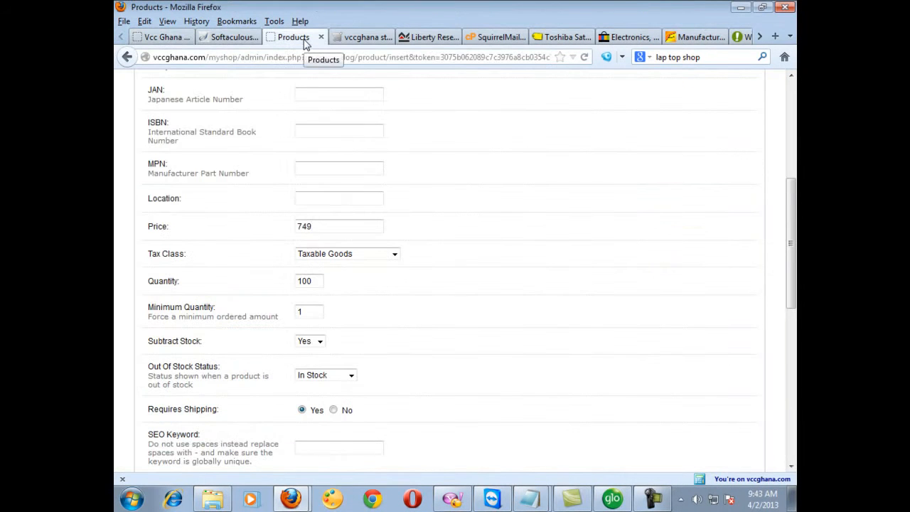
pyautogui.moveTo(793, 186); pyautogui.dragTo(775, 80)
pyautogui.click(690, 160)
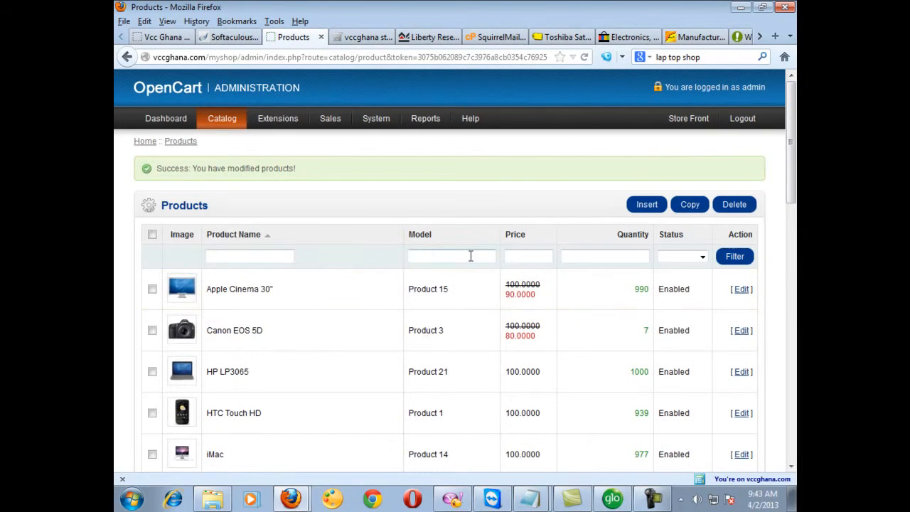
# Step: Open the Flat Rate shipping settings, set its cost to 20.00 and save
pyautogui.moveTo(791, 178); pyautogui.dragTo(792, 142)
pyautogui.moveTo(281, 119)
pyautogui.click(272, 163)
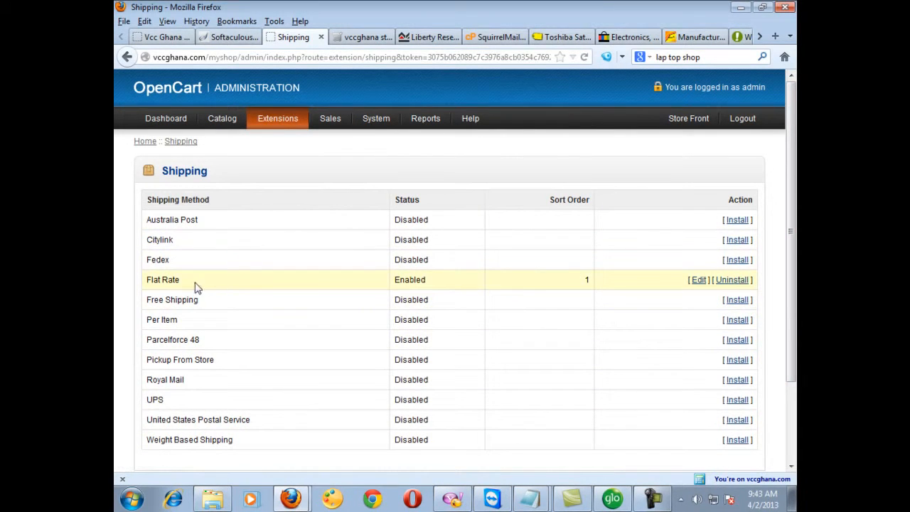
pyautogui.click(699, 281)
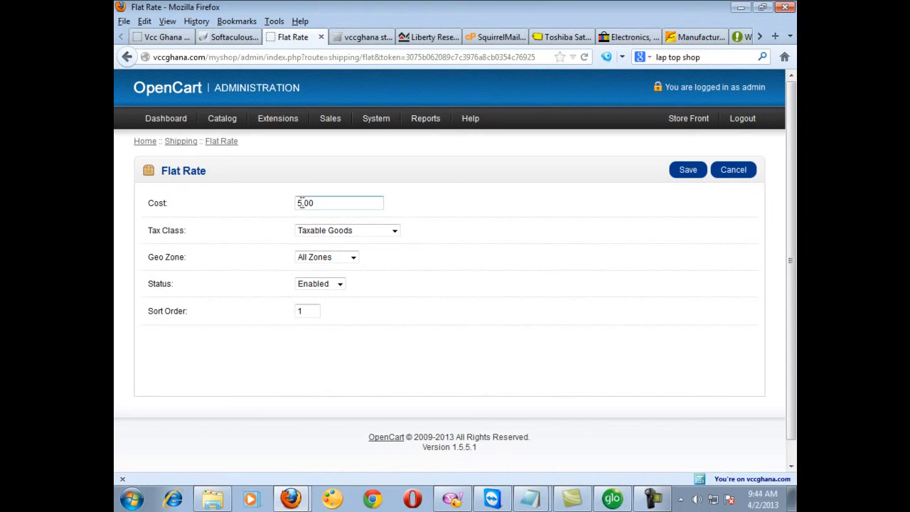
pyautogui.moveTo(299, 203); pyautogui.dragTo(296, 208)
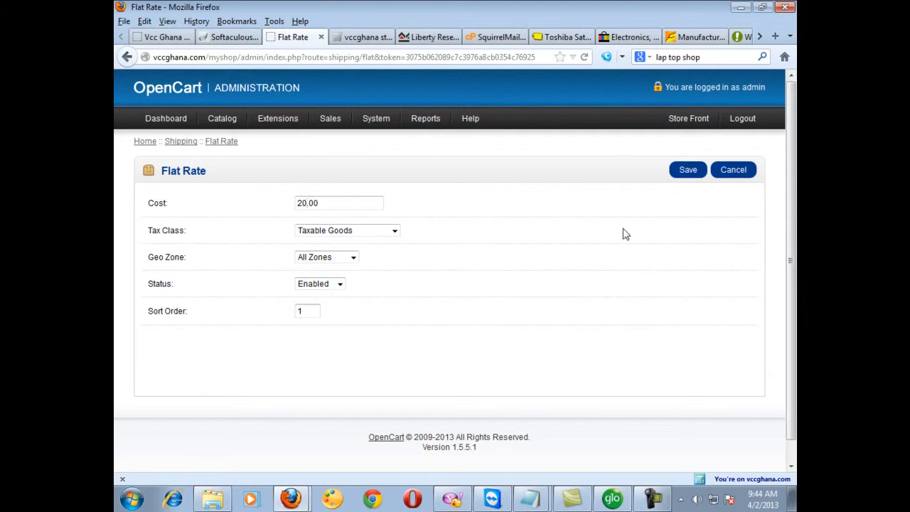
pyautogui.click(675, 173)
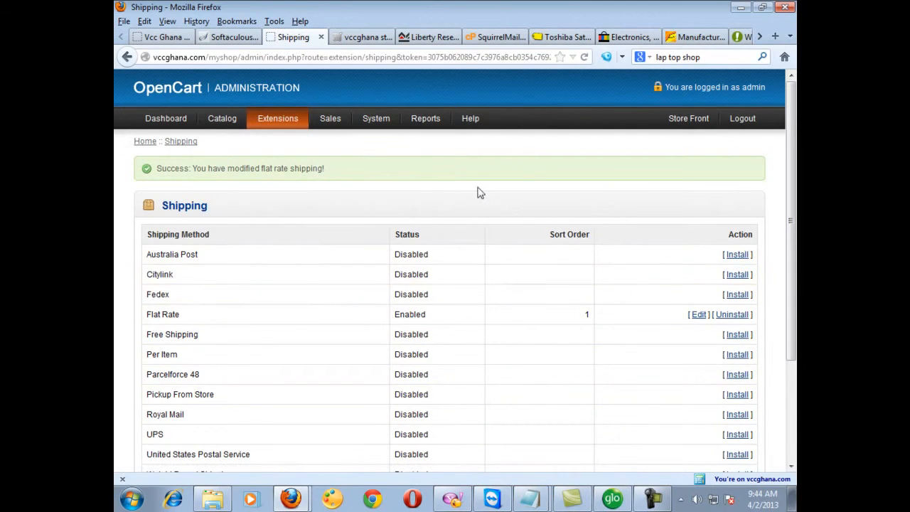
# Step: Install the PayPal Standard payment method from the payment extensions
pyautogui.moveTo(284, 125)
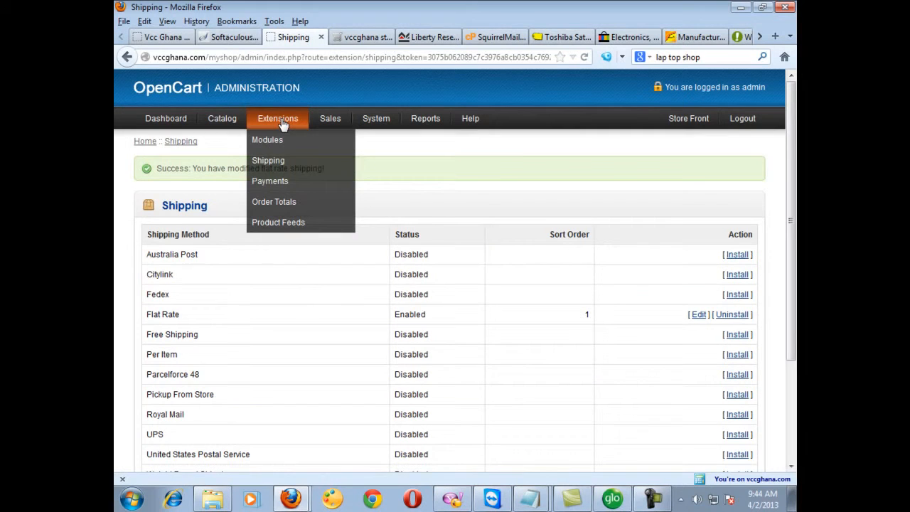
pyautogui.click(279, 191)
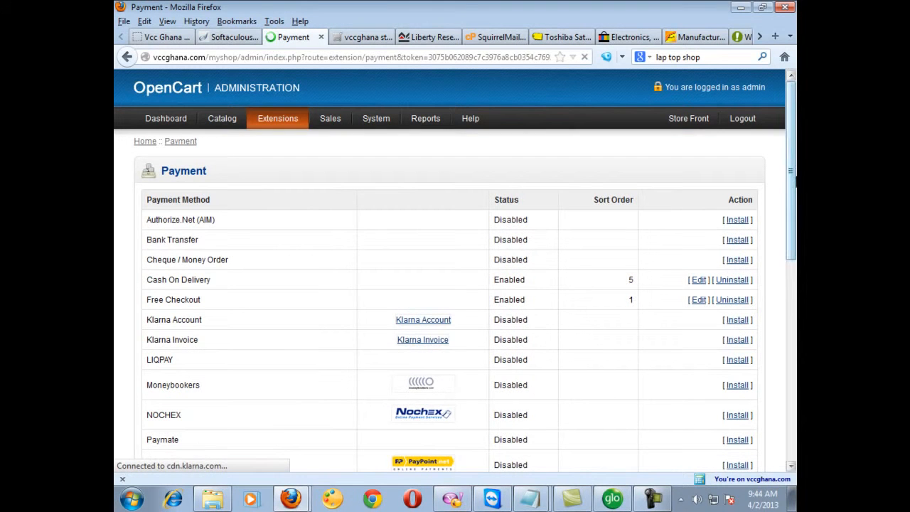
pyautogui.moveTo(794, 201)
pyautogui.mouseDown()
pyautogui.moveTo(795, 212)
pyautogui.moveTo(792, 170)
pyautogui.moveTo(791, 215)
pyautogui.mouseUp()
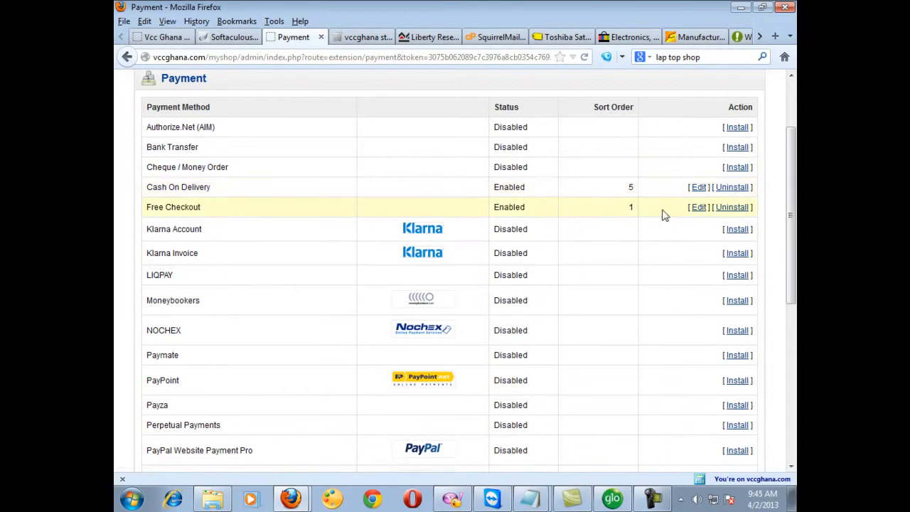
pyautogui.scroll(-2, 579, 262)
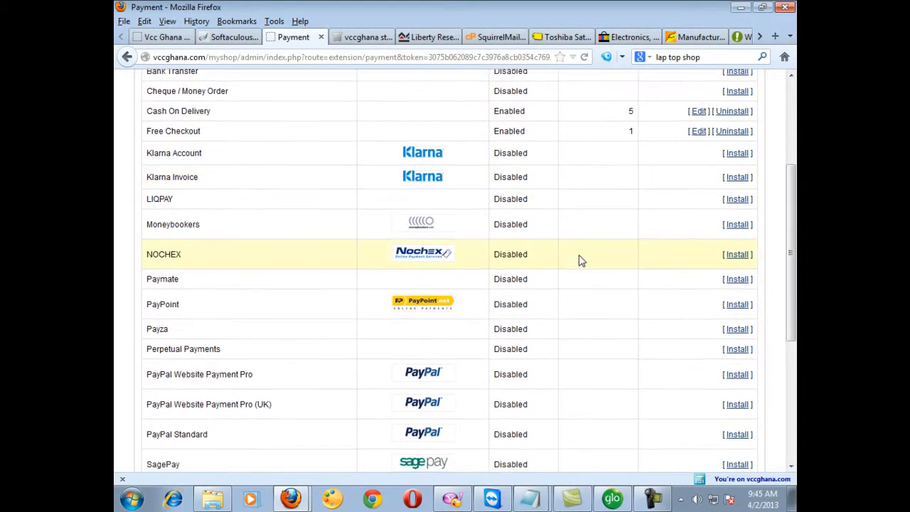
pyautogui.moveTo(789, 181); pyautogui.dragTo(794, 210)
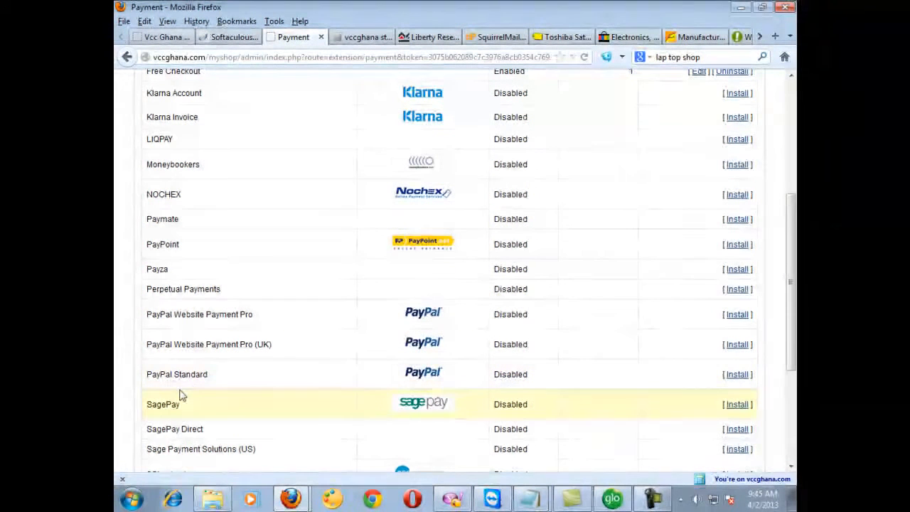
pyautogui.click(737, 376)
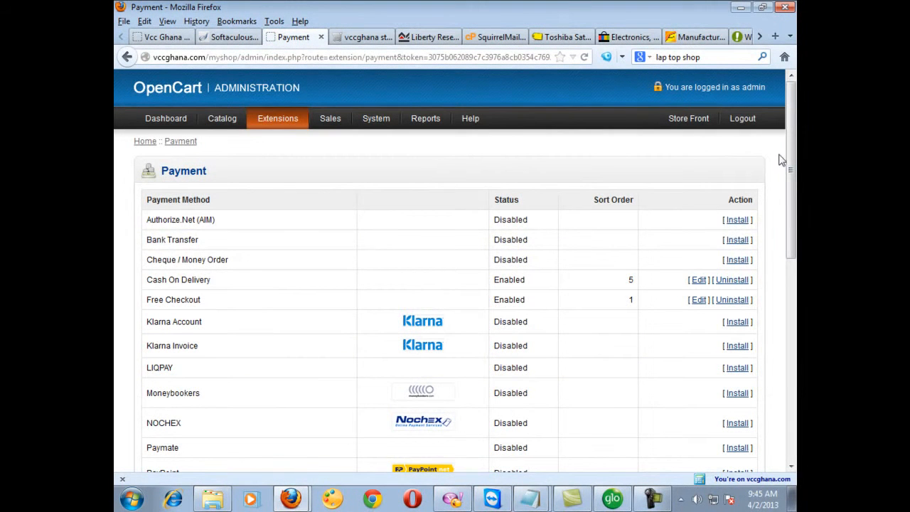
# Step: Open the PayPal Standard settings and enter the store's PayPal e-mail address
pyautogui.scroll(-3, 782, 162)
pyautogui.moveTo(790, 217); pyautogui.dragTo(795, 348)
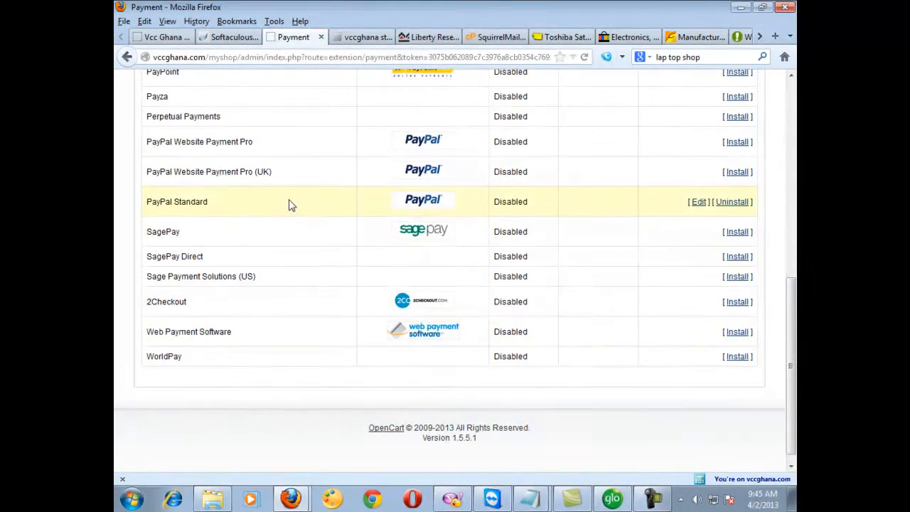
pyautogui.click(699, 202)
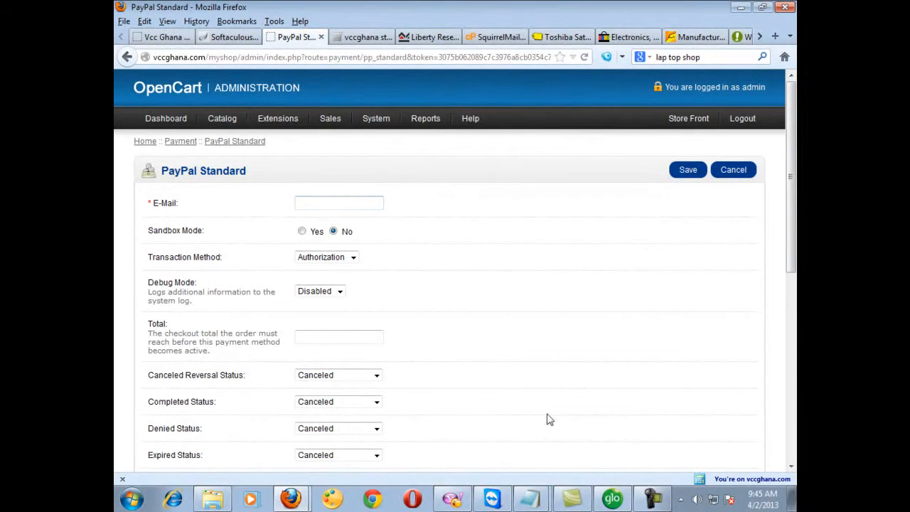
pyautogui.click(532, 492)
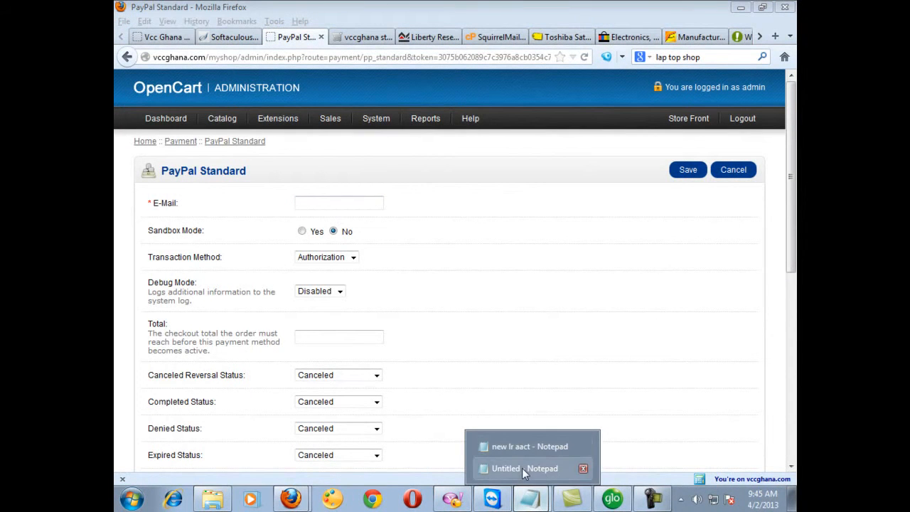
pyautogui.moveTo(791, 217); pyautogui.dragTo(792, 236)
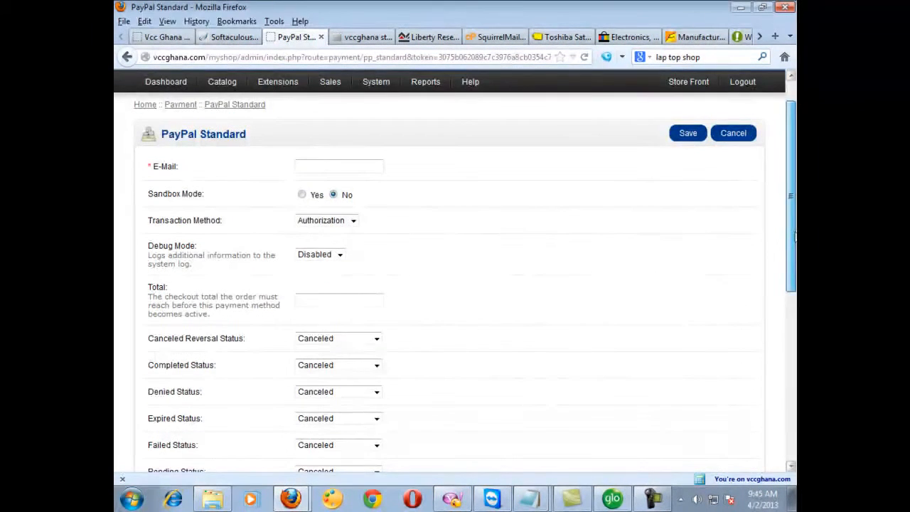
pyautogui.click(326, 165)
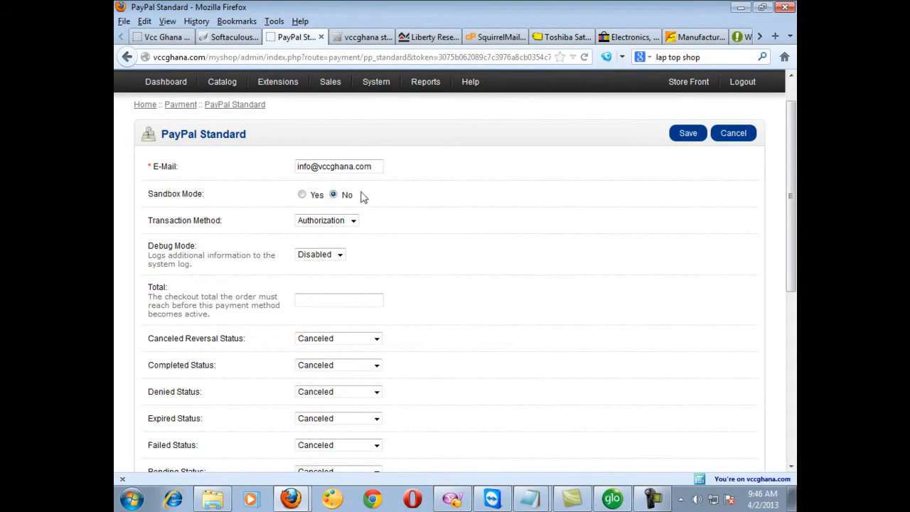
# Step: Set the PayPal Standard transaction method to Sale and save the settings
pyautogui.click(355, 223)
pyautogui.click(327, 240)
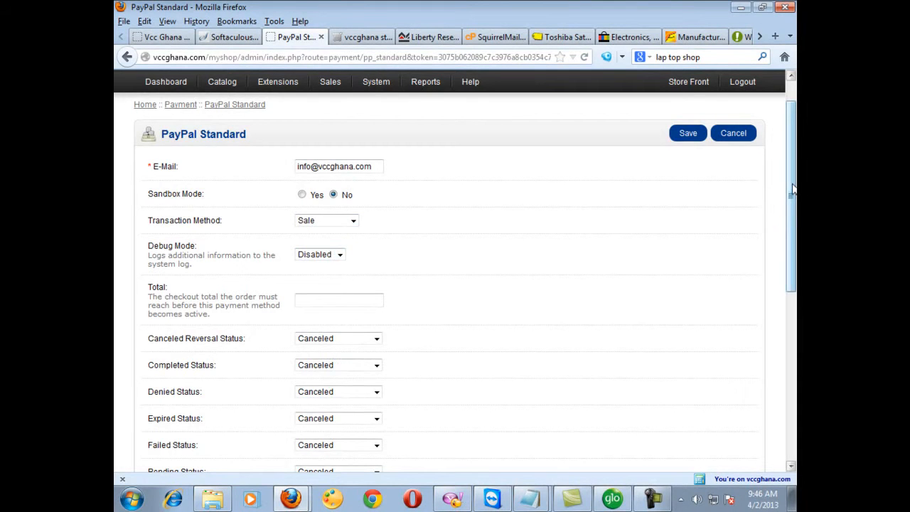
pyautogui.scroll(-4, 654, 348)
pyautogui.moveTo(795, 262); pyautogui.dragTo(780, 103)
pyautogui.click(687, 176)
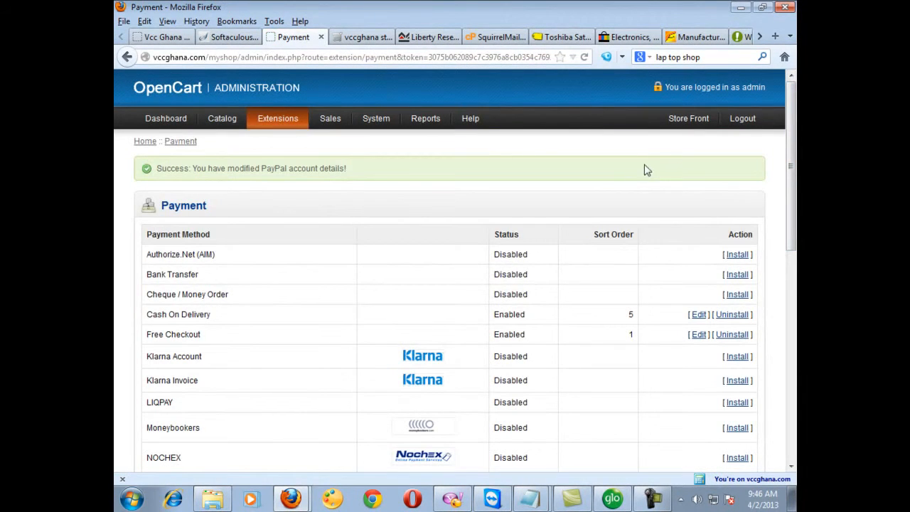
# Step: Review the list of installed and enabled payment methods
pyautogui.moveTo(793, 171); pyautogui.dragTo(791, 378)
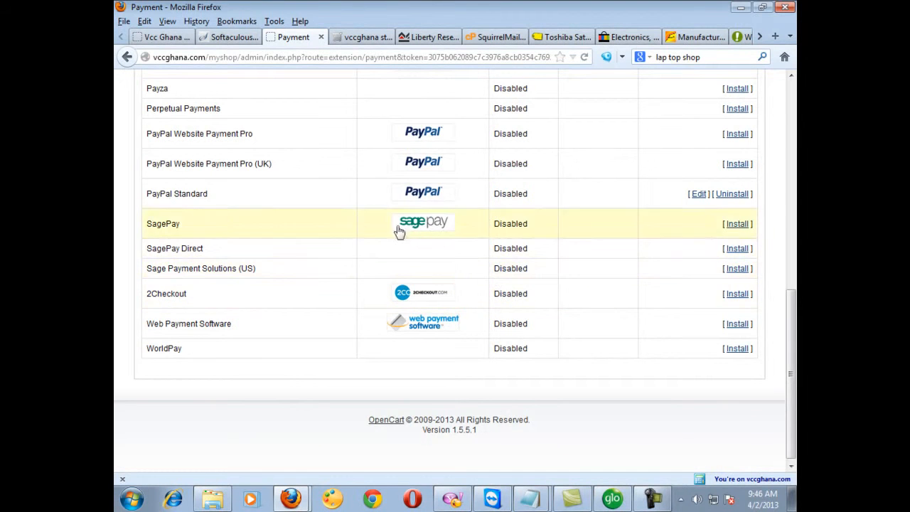
pyautogui.moveTo(793, 312); pyautogui.dragTo(788, 138)
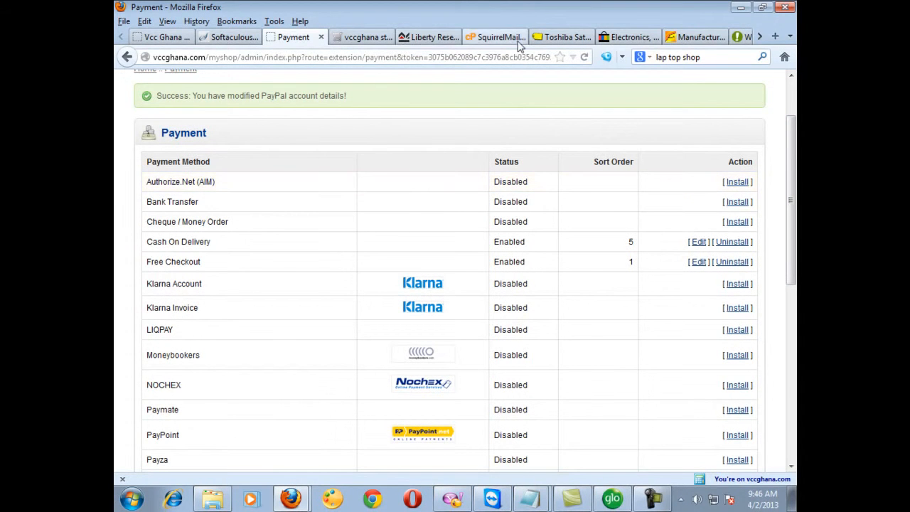
pyautogui.click(434, 40)
pyautogui.click(292, 37)
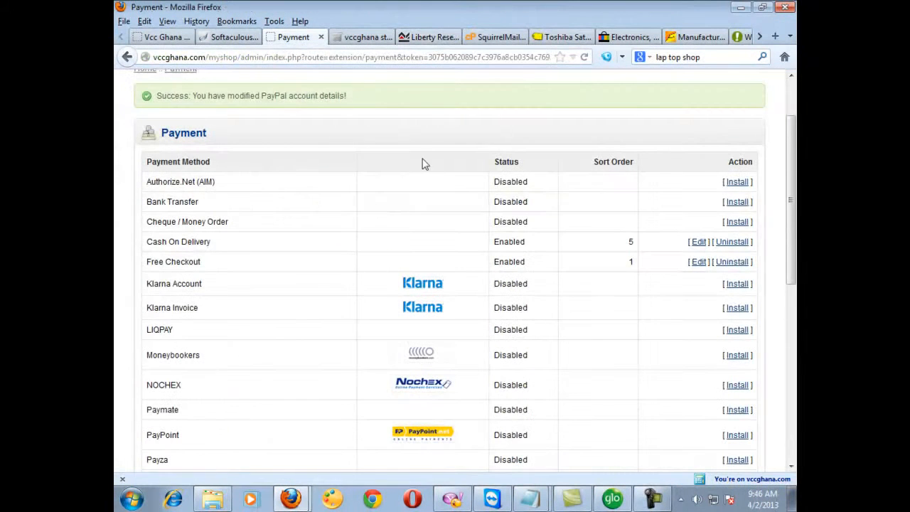
pyautogui.moveTo(793, 154); pyautogui.dragTo(792, 187)
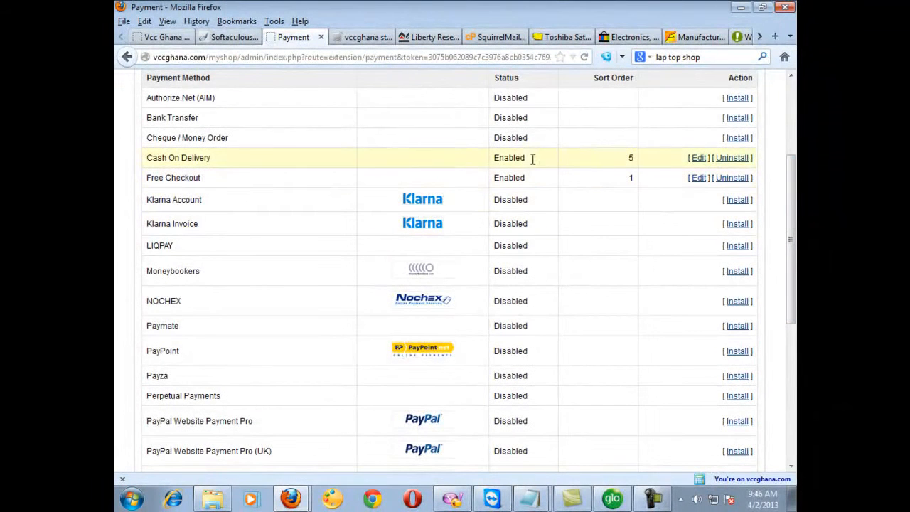
pyautogui.moveTo(792, 176); pyautogui.dragTo(792, 309)
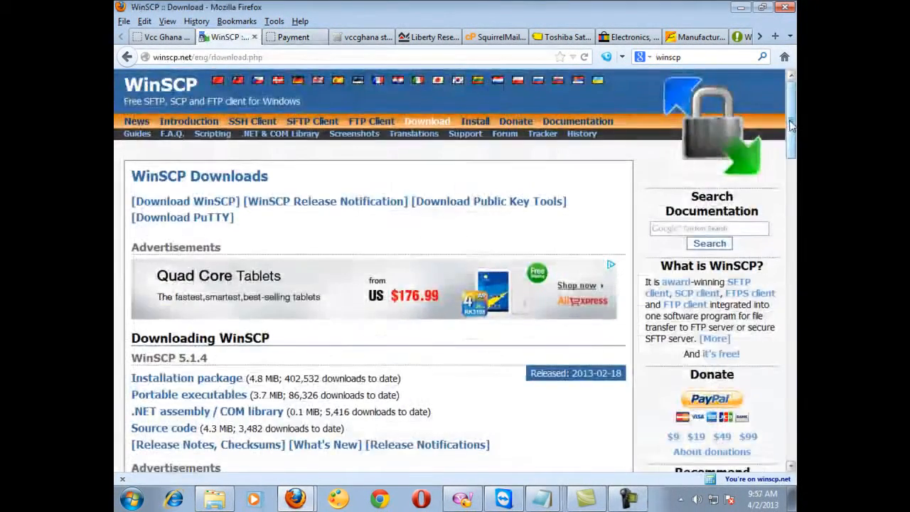
pyautogui.moveTo(792, 126)
pyautogui.mouseDown()
pyautogui.moveTo(792, 215)
pyautogui.moveTo(793, 128)
pyautogui.mouseUp()
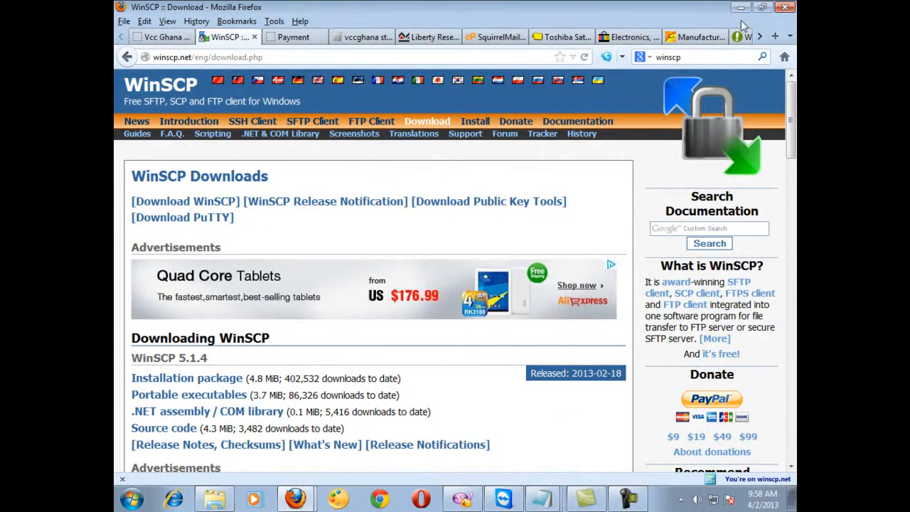
# Step: Switch from the browser to the WinSCP login window on the desktop
pyautogui.click(292, 39)
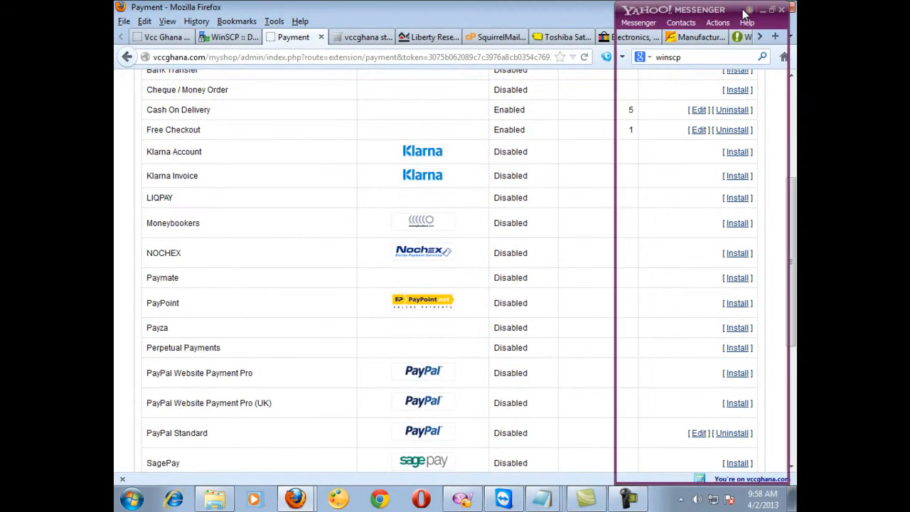
pyautogui.click(741, 9)
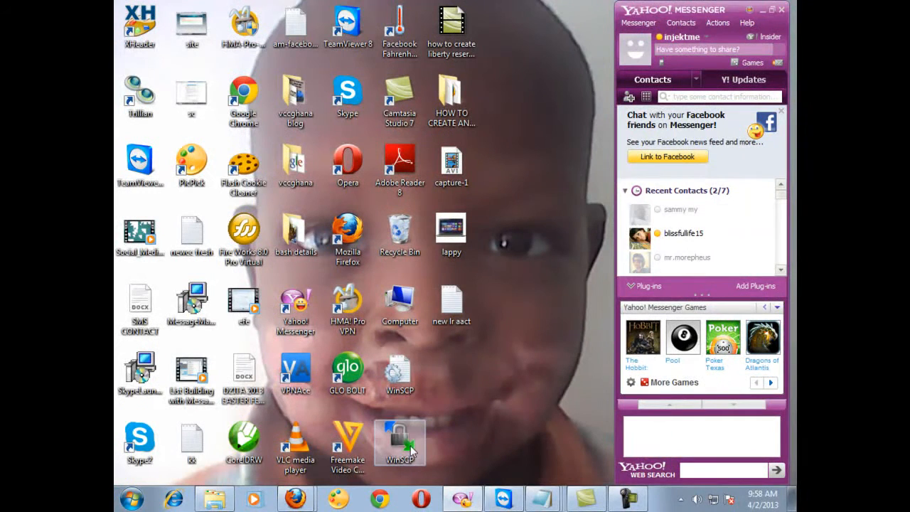
pyautogui.moveTo(295, 500)
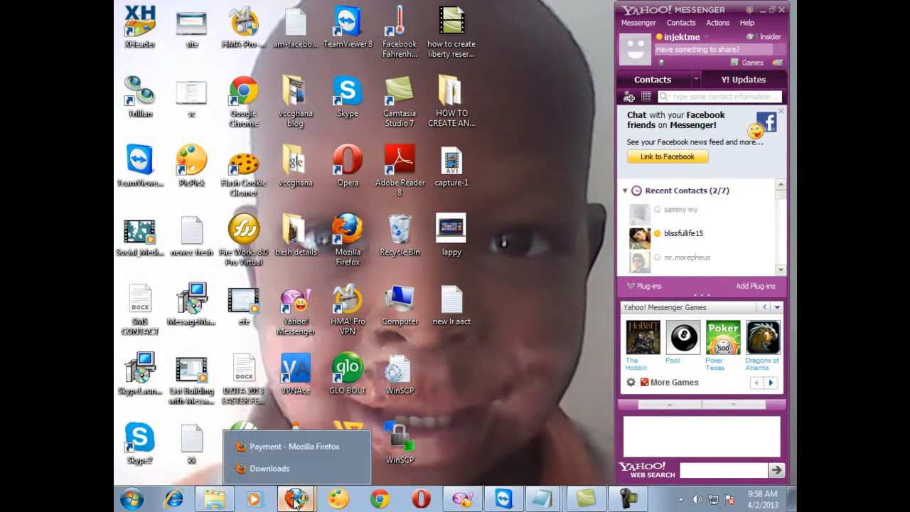
pyautogui.click(289, 451)
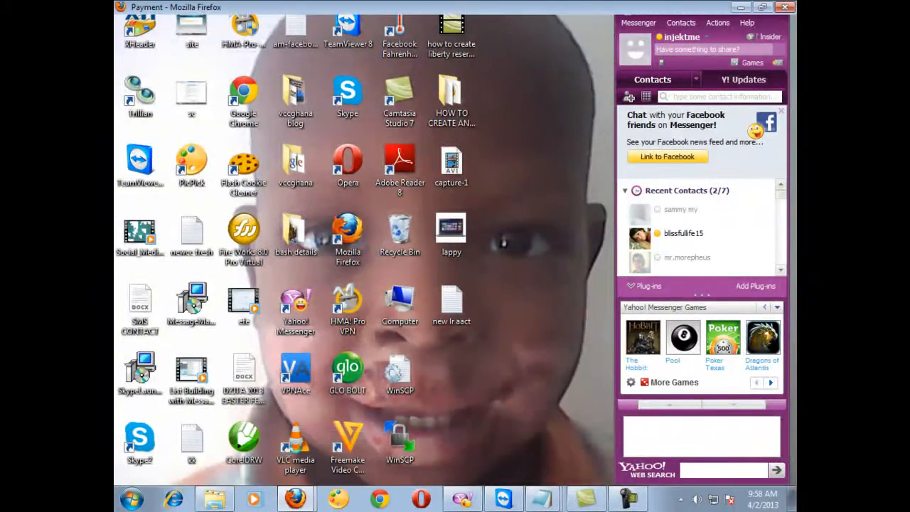
pyautogui.click(222, 37)
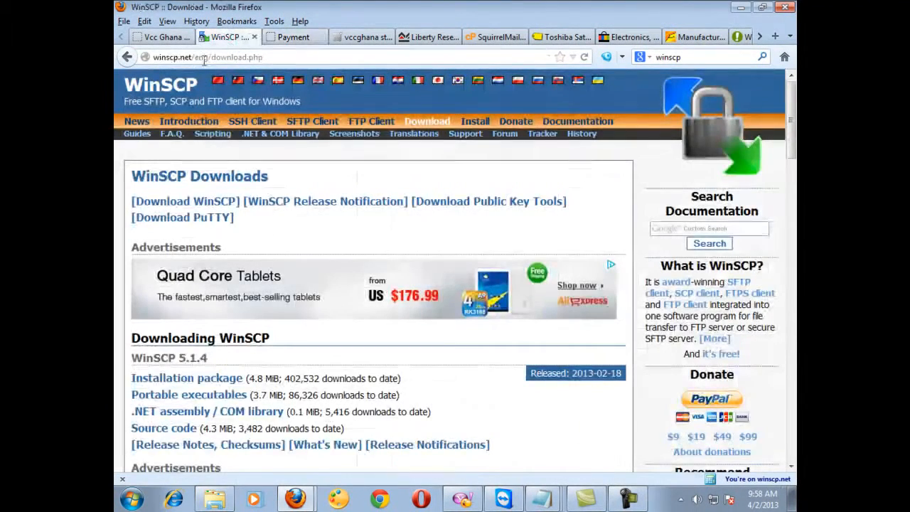
pyautogui.click(740, 7)
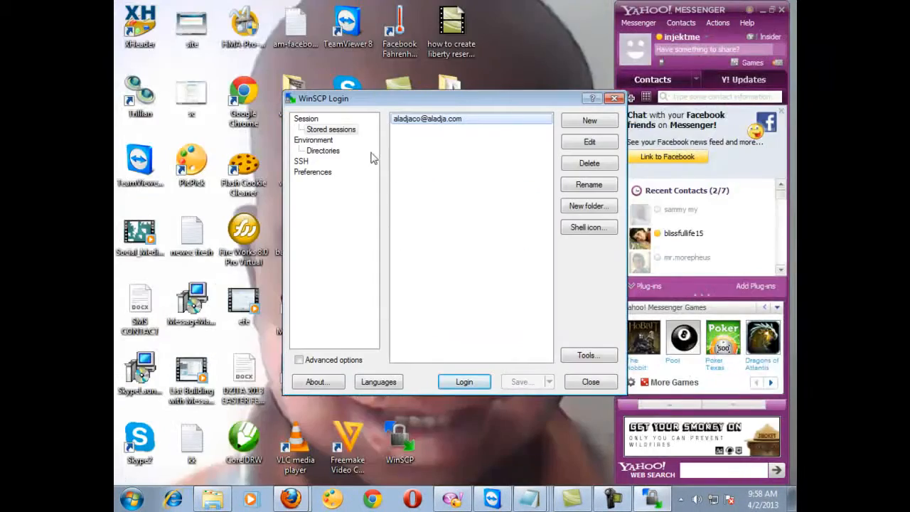
# Step: Start a new WinSCP session and paste the account password
pyautogui.click(582, 122)
pyautogui.click(469, 180)
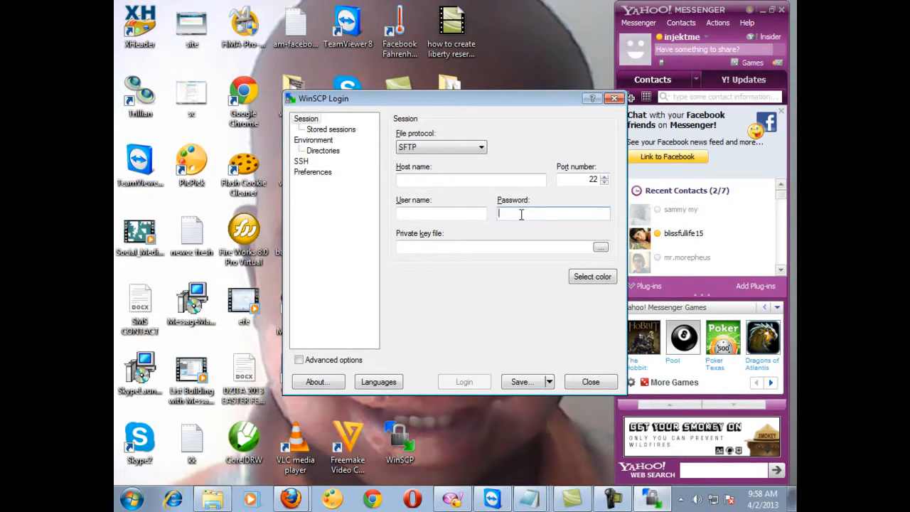
pyautogui.hotkey('ctrl', 'v')
# Step: Set the host name to vccghana.com and enter the account user name
pyautogui.click(443, 181)
pyautogui.write('v')
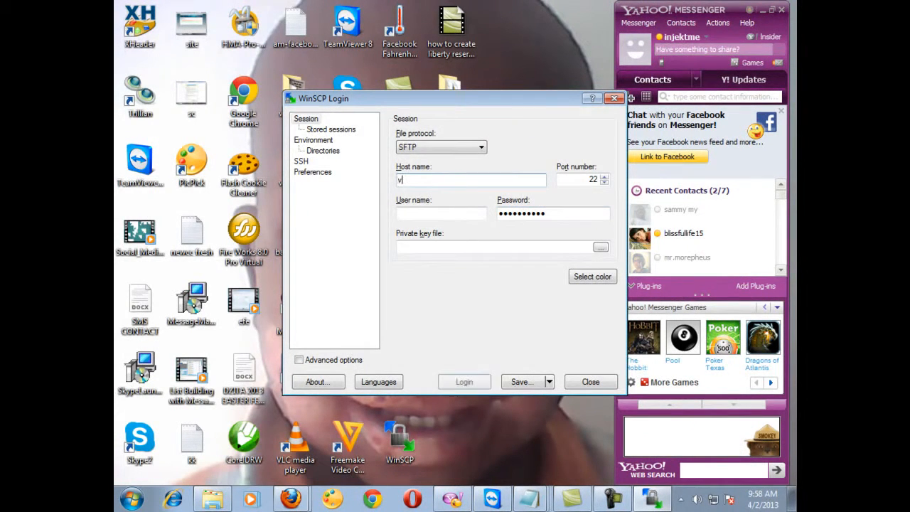
pyautogui.write('ccghana.com')
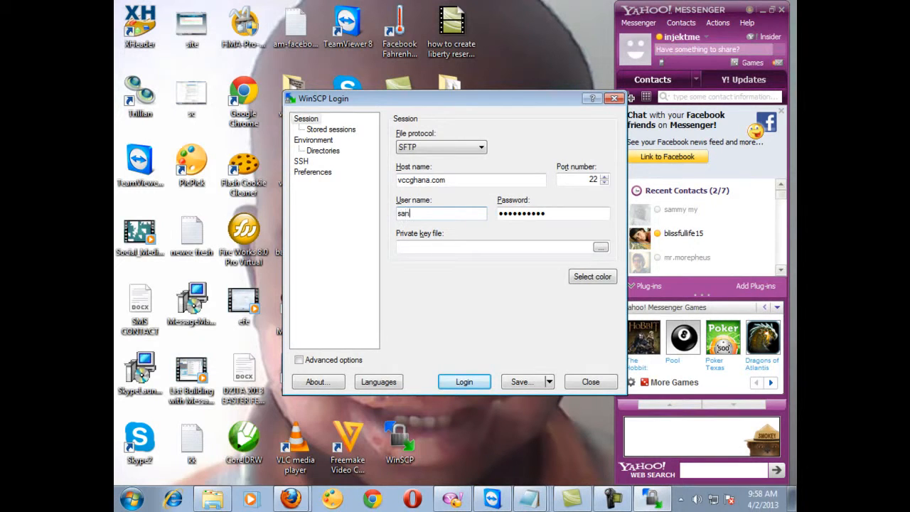
pyautogui.write('s')
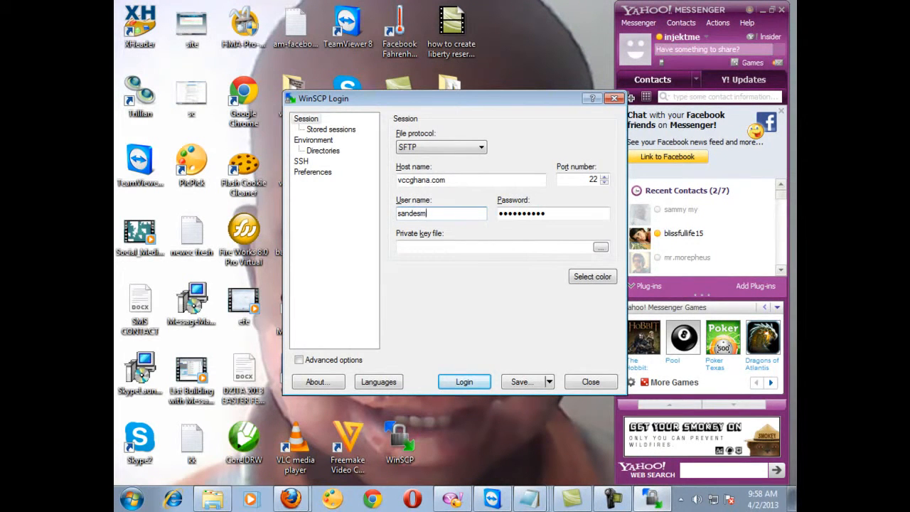
# Step: Choose the FTP protocol, log in, and open the public_html folder on the server
pyautogui.click(448, 148)
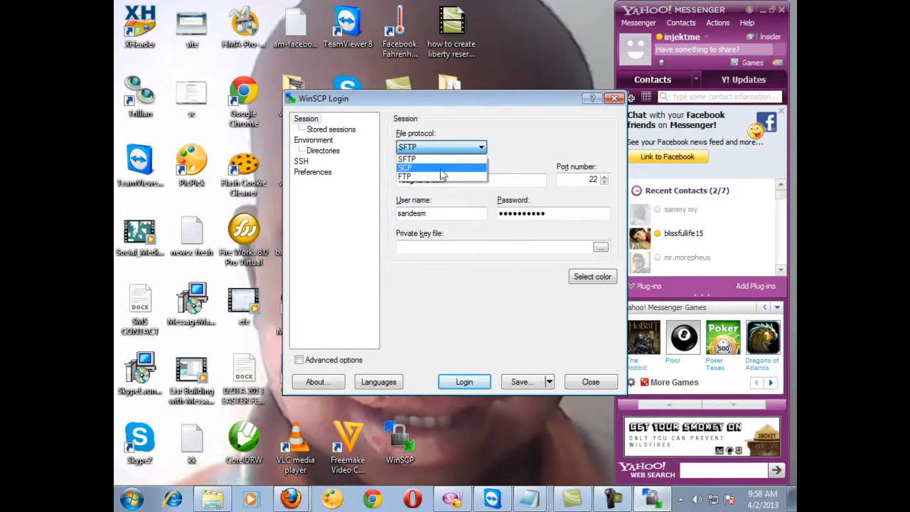
pyautogui.click(439, 175)
pyautogui.click(464, 382)
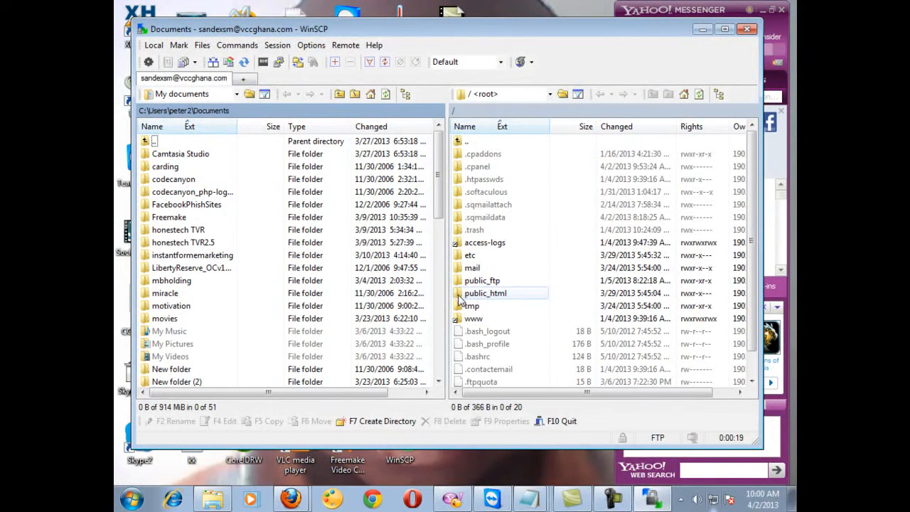
pyautogui.click(459, 294)
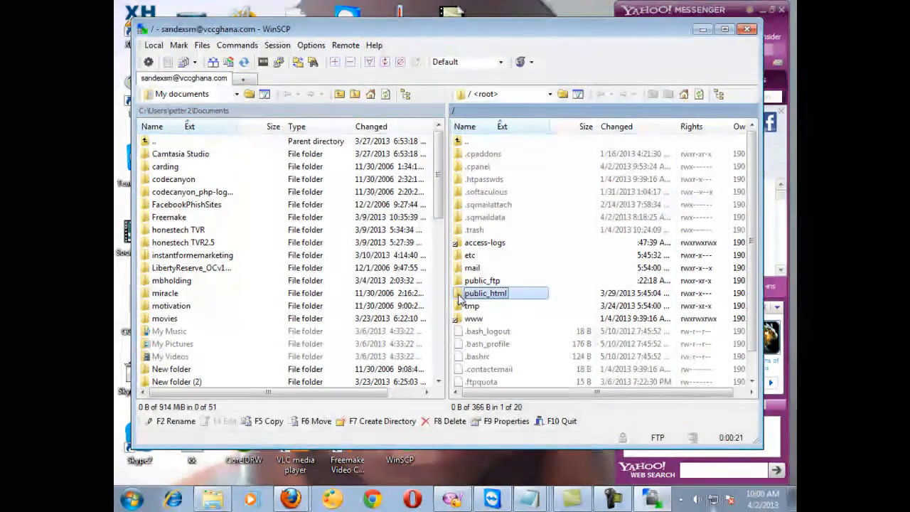
pyautogui.press('Return')
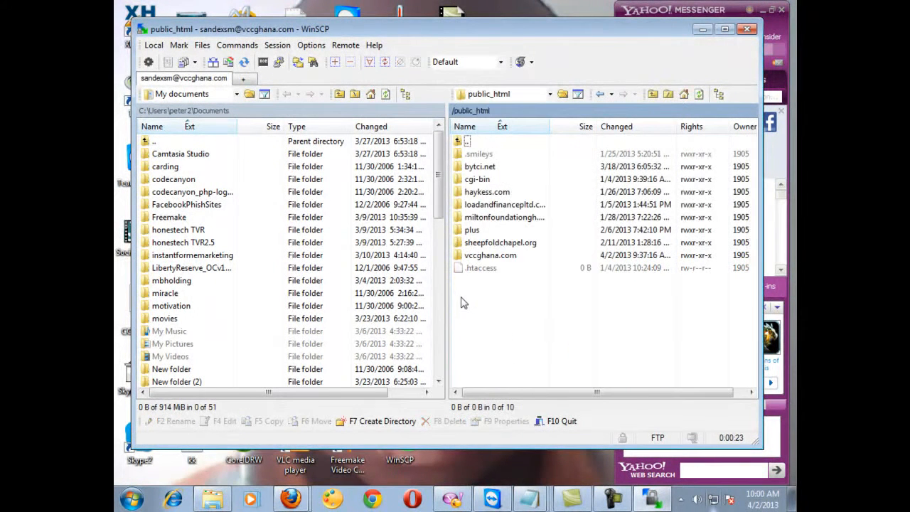
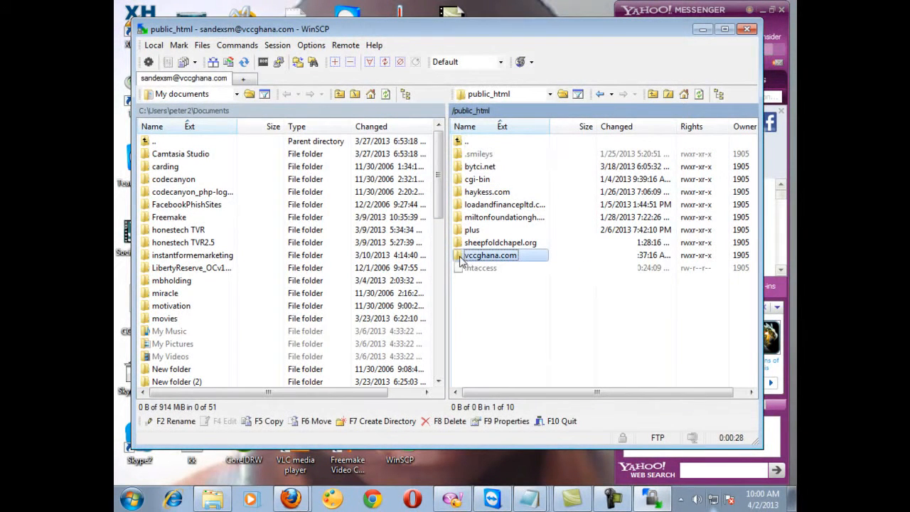
# Step: Open the vccghana.com folder inside public_html on the server
pyautogui.doubleClick(460, 257)
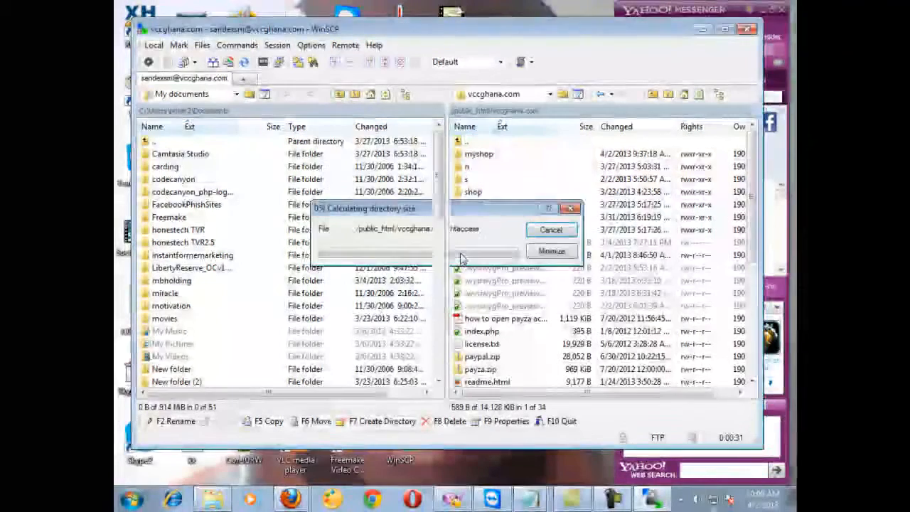
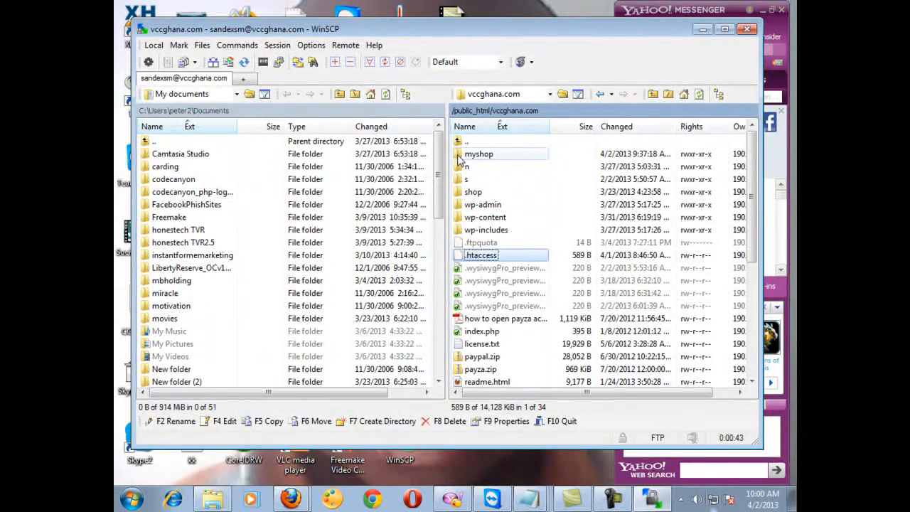
# Step: Open the myshop folder inside the vccghana.com directory on the server
pyautogui.click(469, 154)
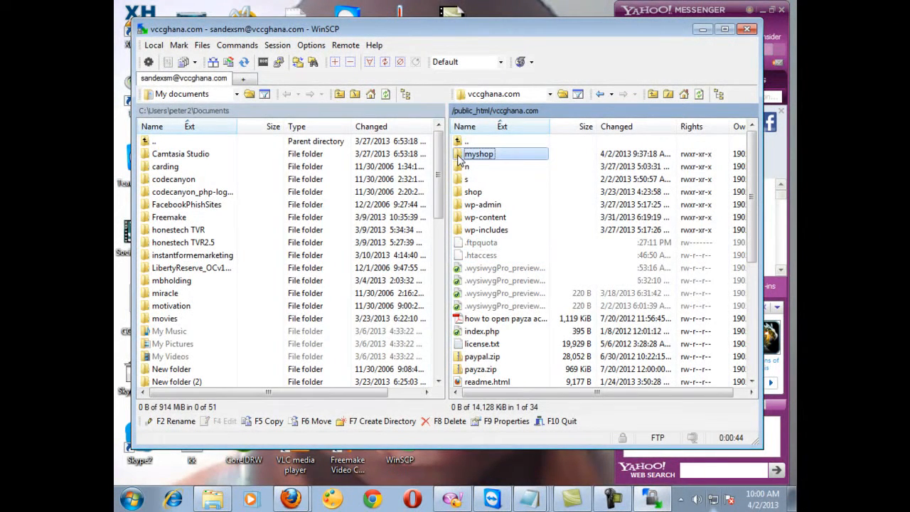
pyautogui.doubleClick(459, 156)
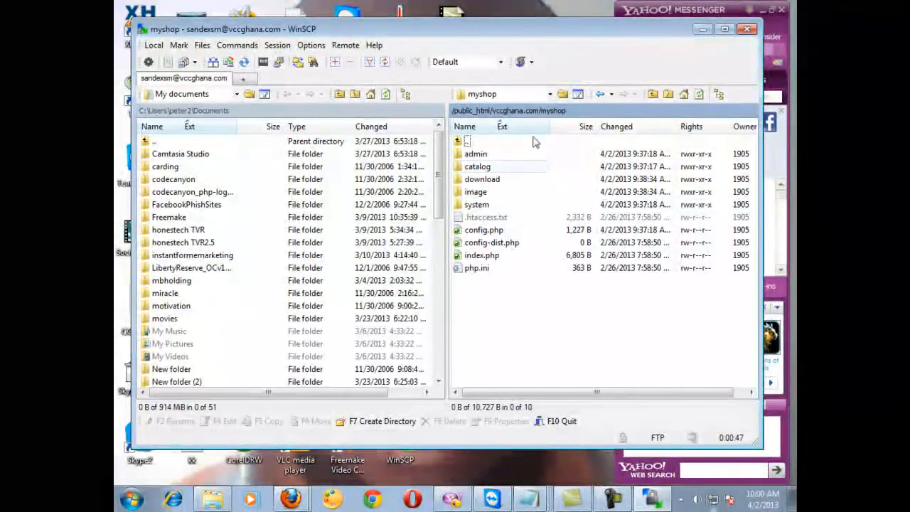
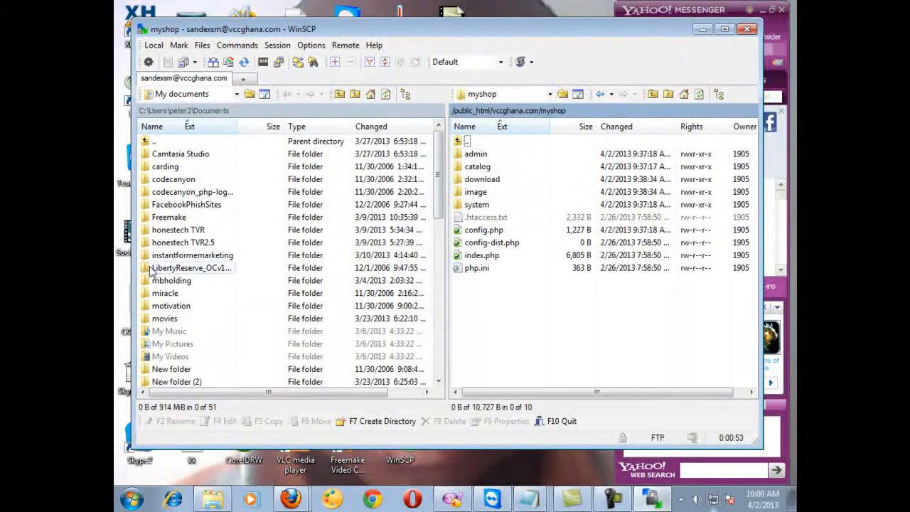
# Step: Upload the admin and catalog folders from the local LibertyReserve_OCv150.1 package into the remote myshop directory
pyautogui.doubleClick(150, 269)
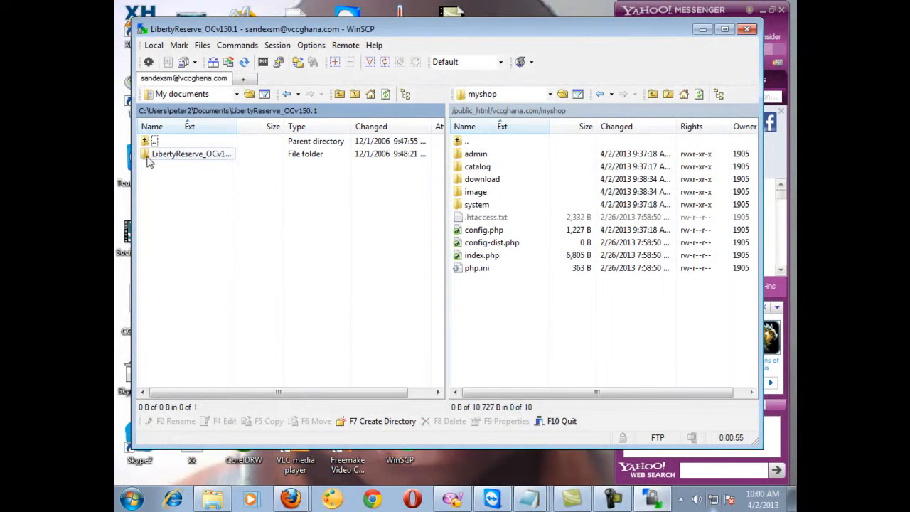
pyautogui.doubleClick(147, 156)
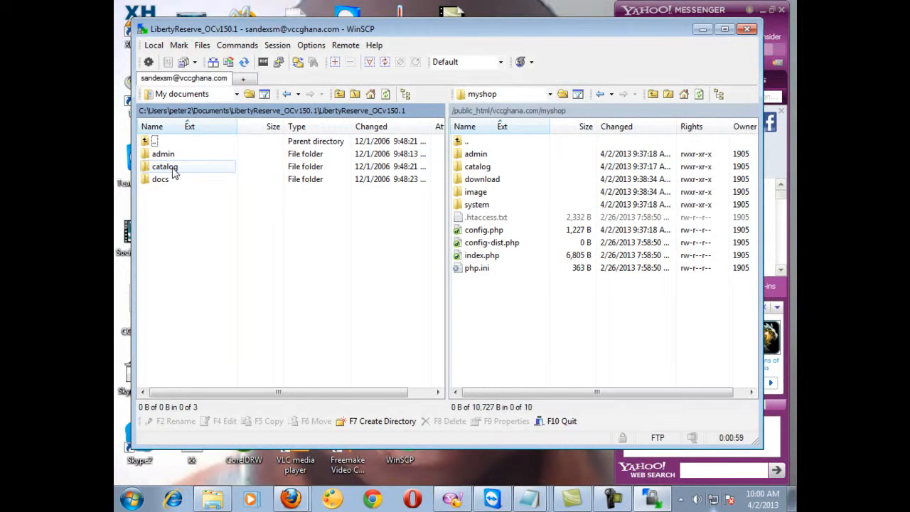
pyautogui.click(174, 171)
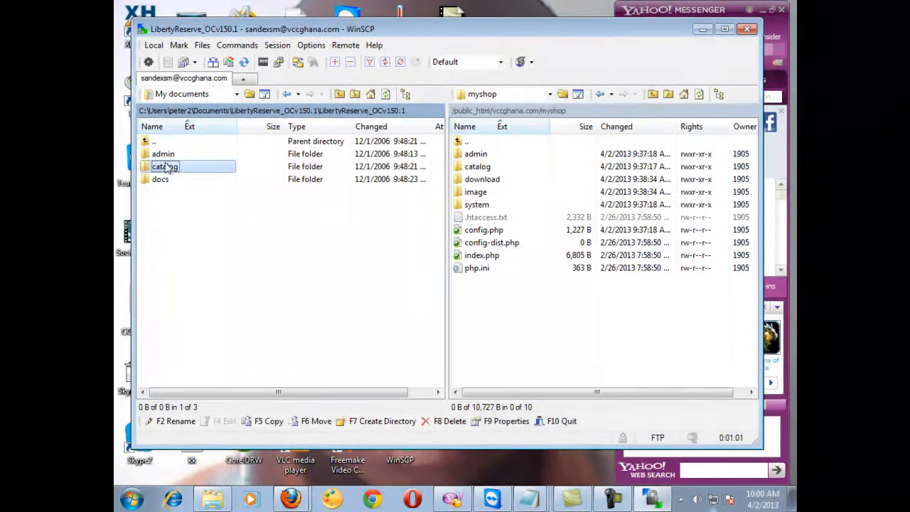
pyautogui.keyDown('ctrl'); pyautogui.click(163, 156); pyautogui.keyUp('ctrl')
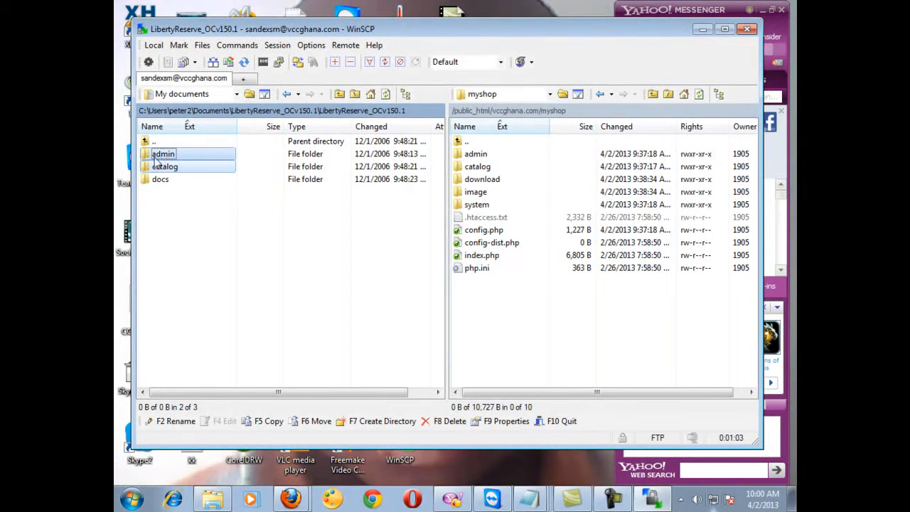
pyautogui.moveTo(147, 158); pyautogui.dragTo(538, 154)
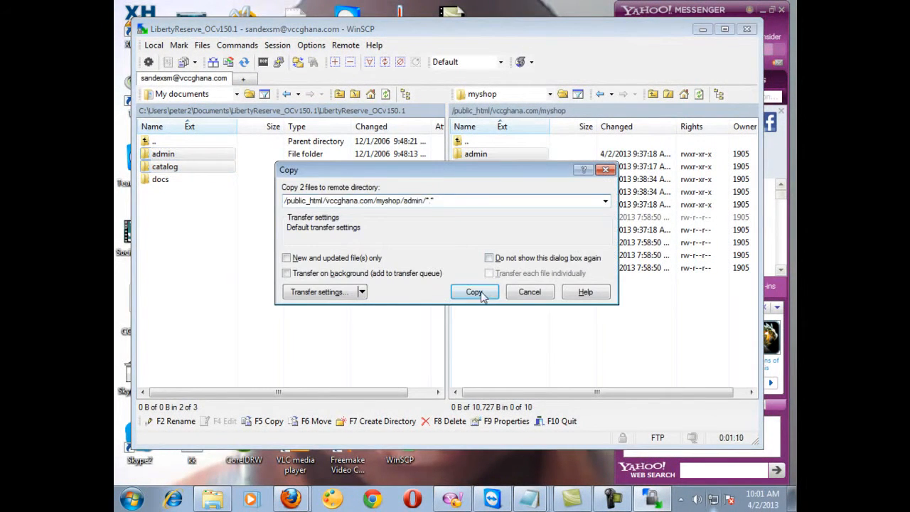
pyautogui.click(474, 293)
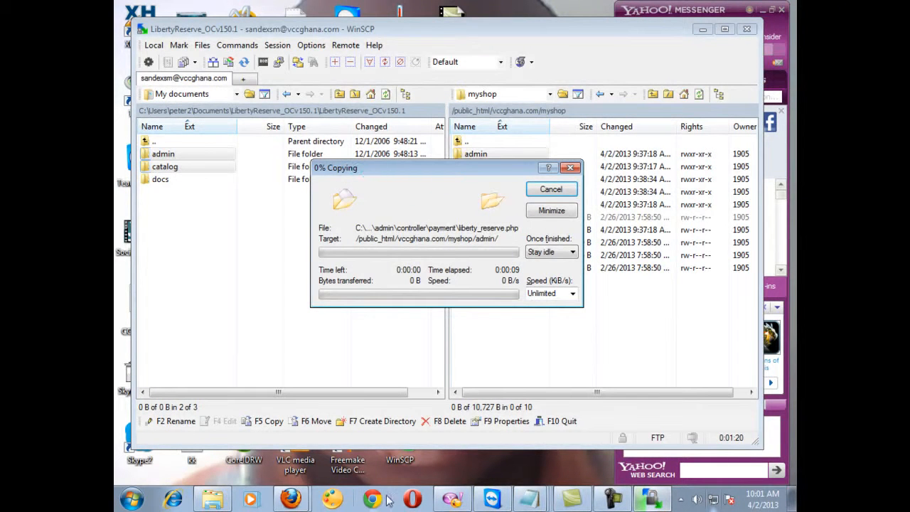
pyautogui.moveTo(297, 501)
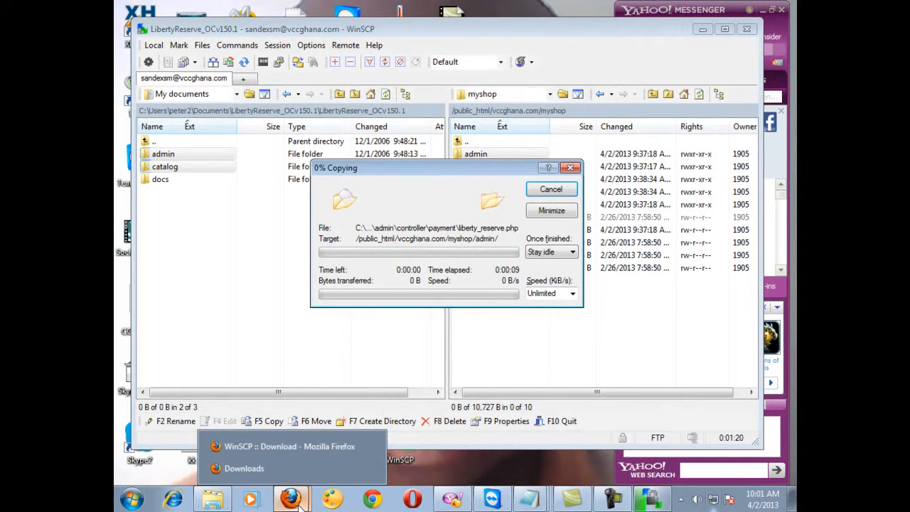
pyautogui.click(300, 444)
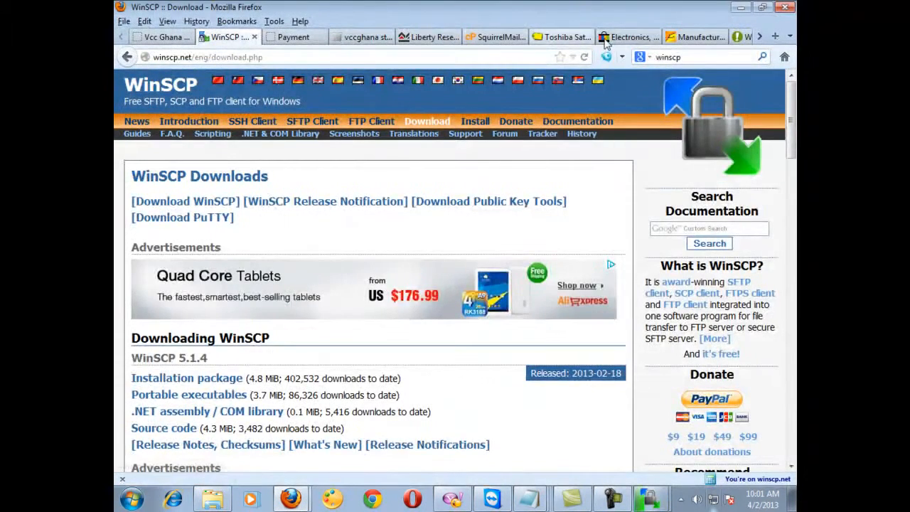
pyautogui.click(551, 39)
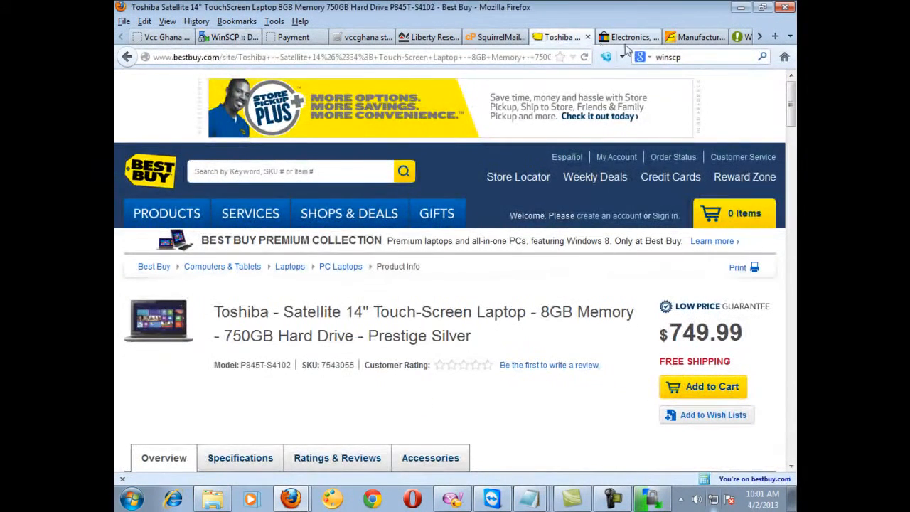
pyautogui.moveTo(792, 94); pyautogui.dragTo(787, 49)
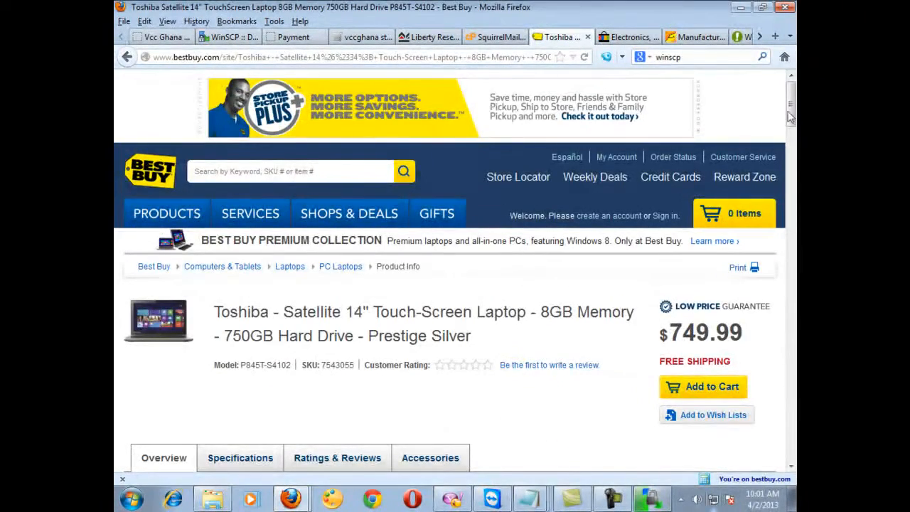
pyautogui.moveTo(791, 96); pyautogui.dragTo(788, 64)
pyautogui.click(604, 39)
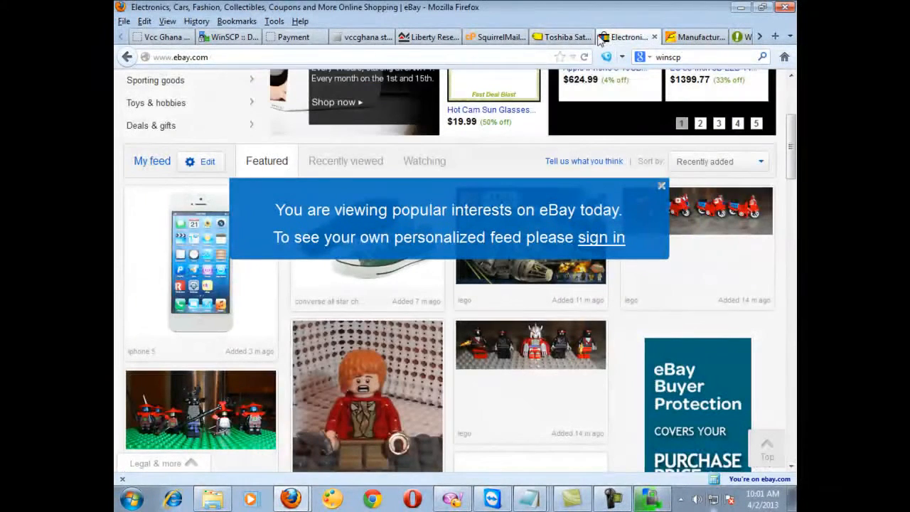
pyautogui.moveTo(655, 504)
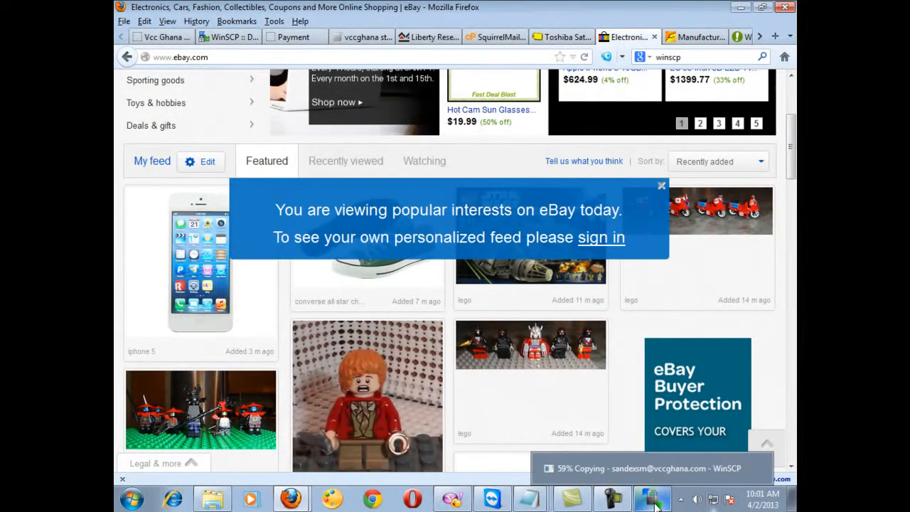
# Step: Browse the vccghana.com myshop storefront and the OpenCart website in the browser
pyautogui.click(500, 40)
pyautogui.click(372, 41)
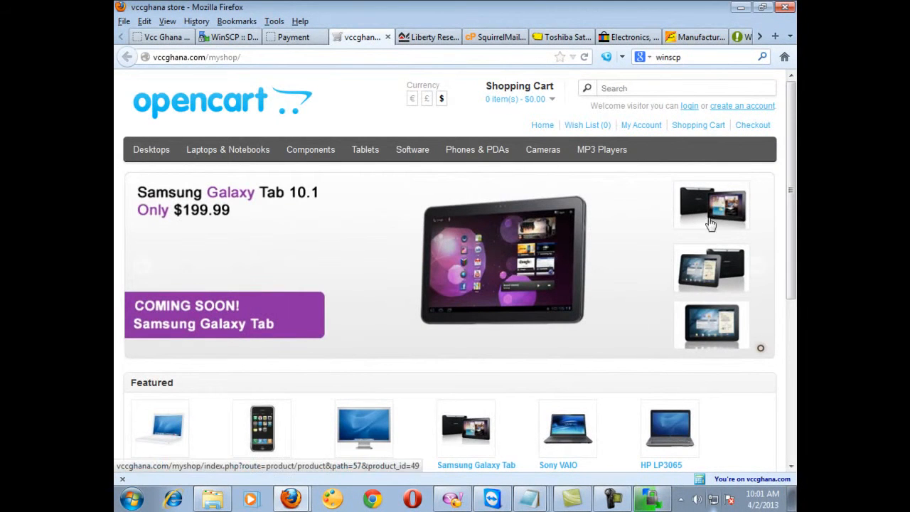
pyautogui.scroll(-3, 791, 157)
pyautogui.scroll(3, 790, 157)
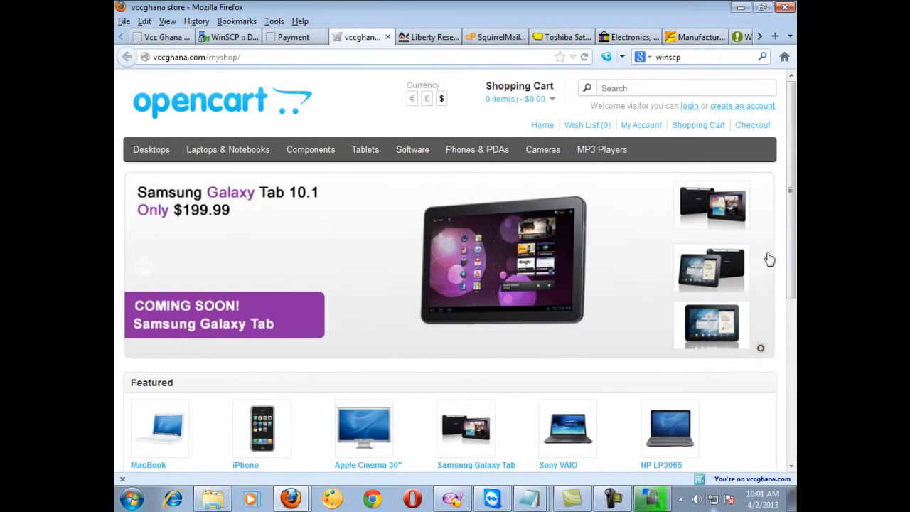
pyautogui.moveTo(794, 194); pyautogui.dragTo(791, 249)
pyautogui.scroll(3, 791, 156)
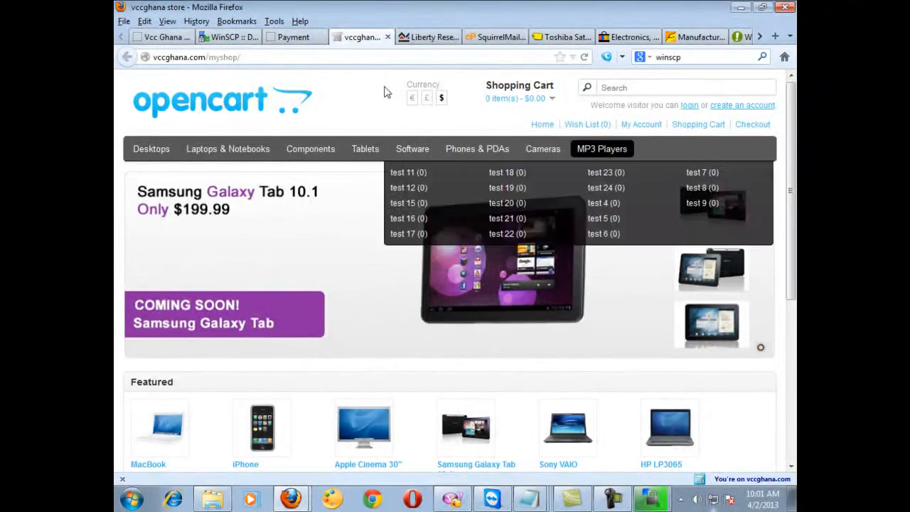
pyautogui.moveTo(657, 506)
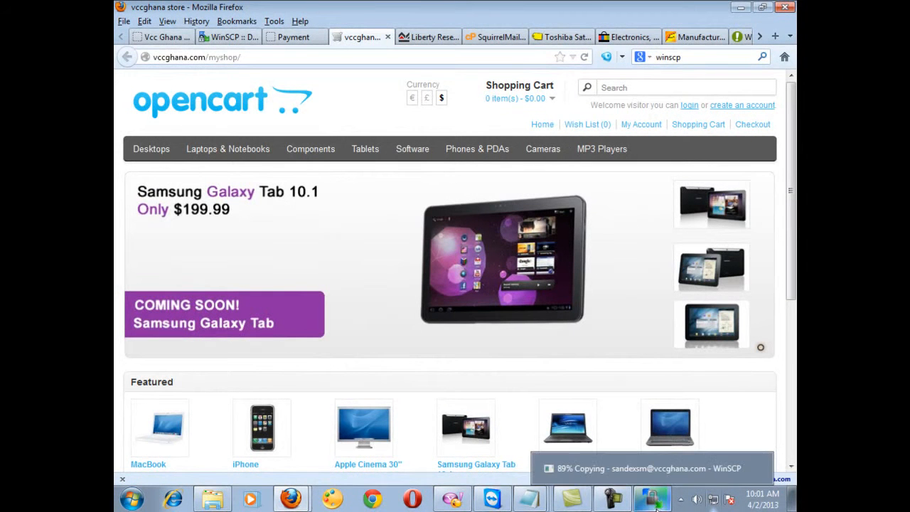
pyautogui.moveTo(794, 172); pyautogui.dragTo(795, 144)
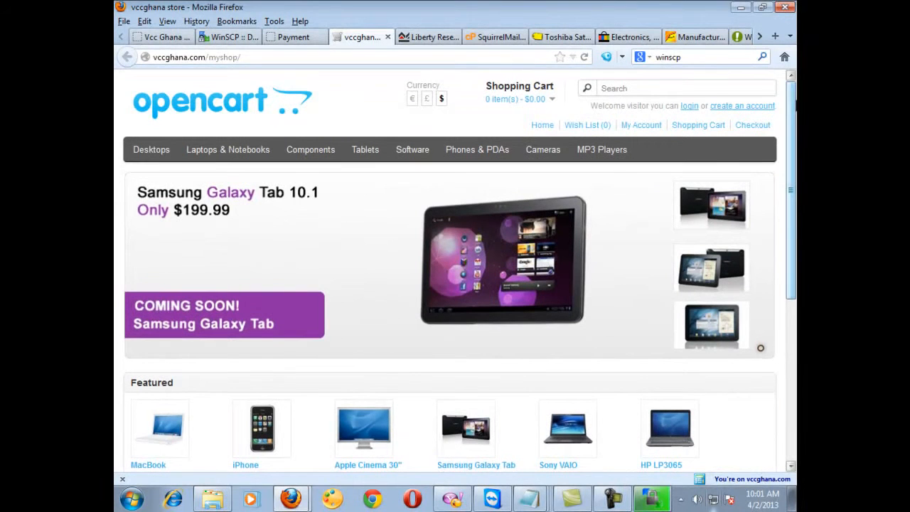
pyautogui.moveTo(795, 105); pyautogui.dragTo(795, 171)
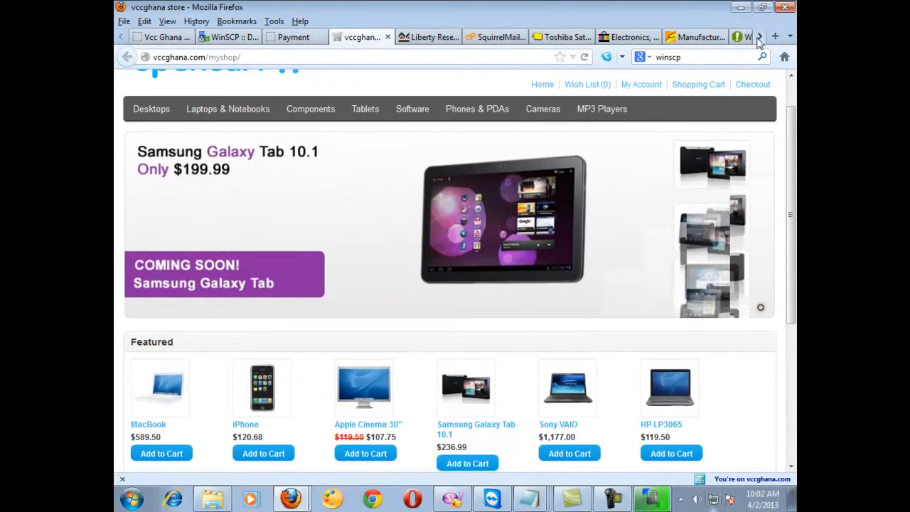
pyautogui.click(760, 36)
pyautogui.click(720, 37)
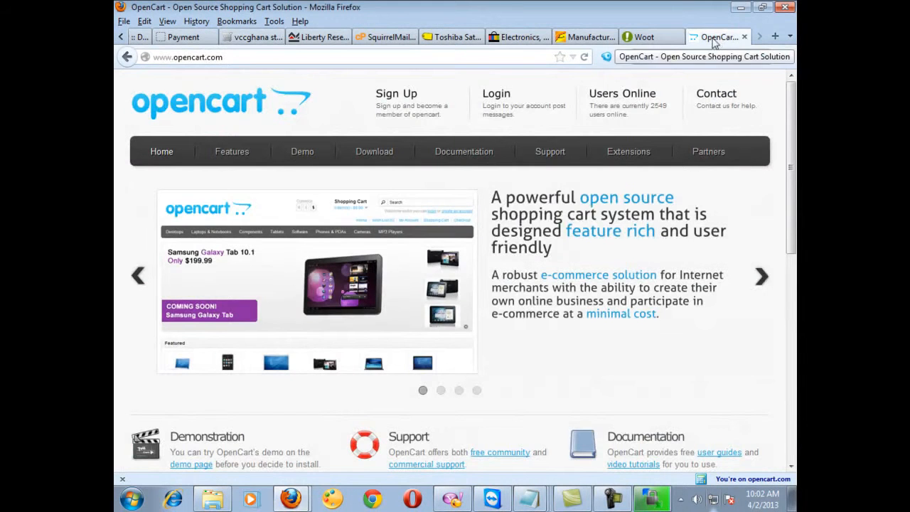
pyautogui.moveTo(242, 156)
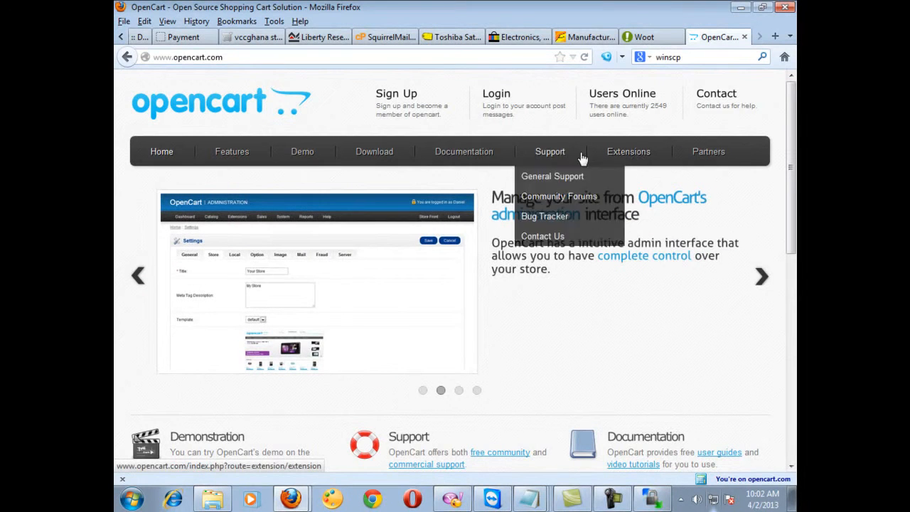
pyautogui.moveTo(657, 503)
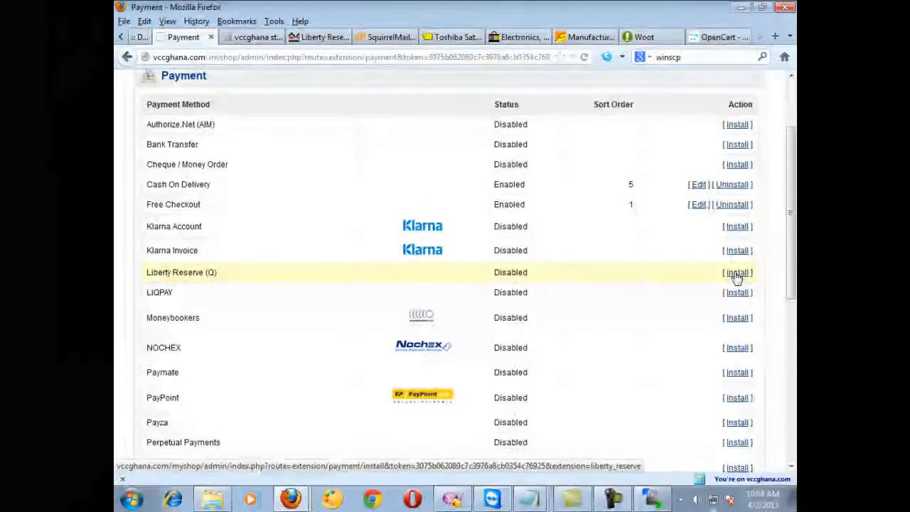
# Step: Install the Liberty Reserve (Q) payment extension in the store's payment list
pyautogui.click(738, 273)
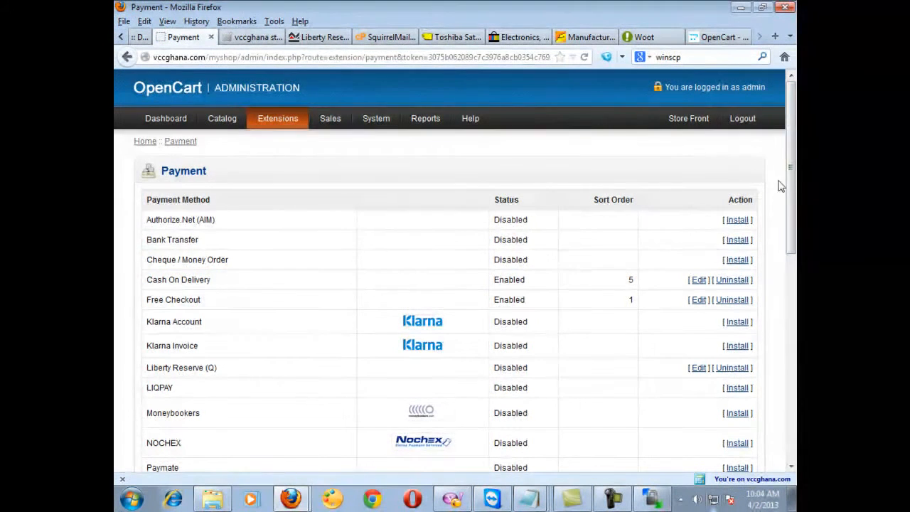
pyautogui.moveTo(794, 165); pyautogui.dragTo(793, 266)
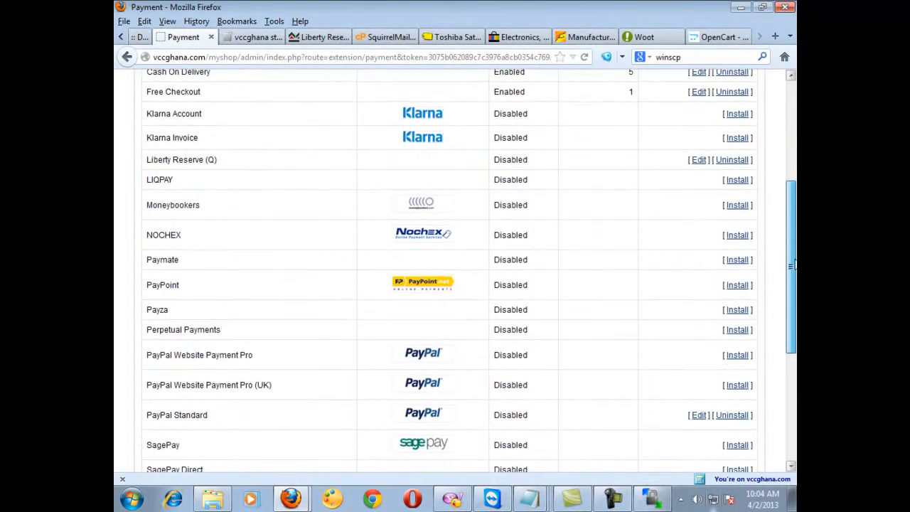
pyautogui.scroll(2, 223, 251)
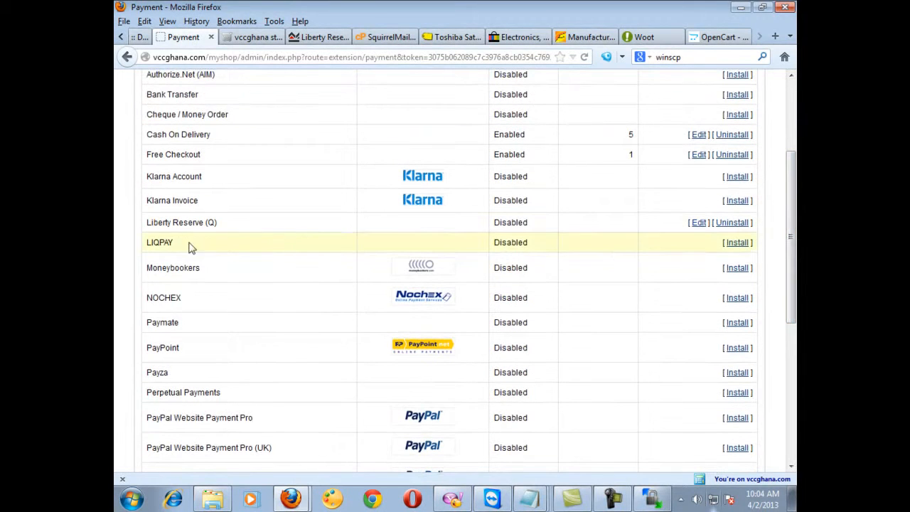
# Step: Open the Liberty Reserve (Q) payment settings, set its status to Enabled and select the Merchant Account ID field
pyautogui.click(699, 224)
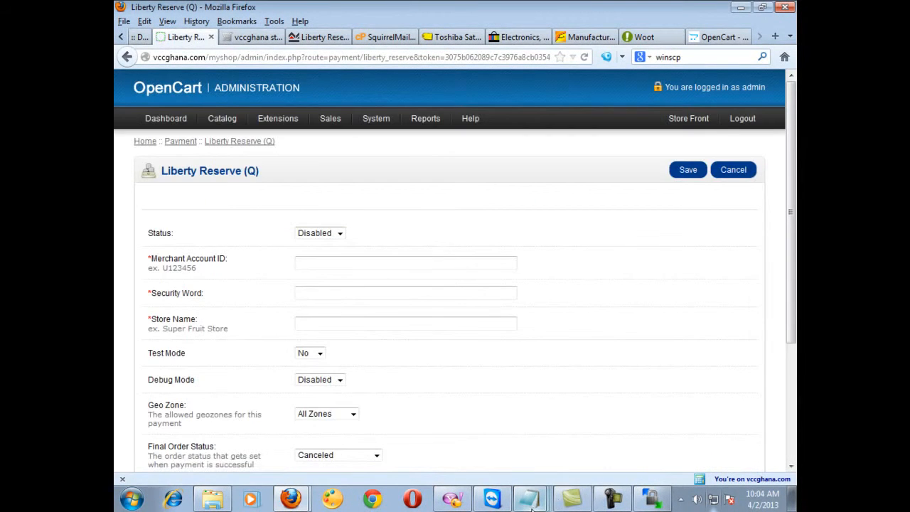
pyautogui.click(340, 233)
pyautogui.click(331, 256)
pyautogui.click(348, 266)
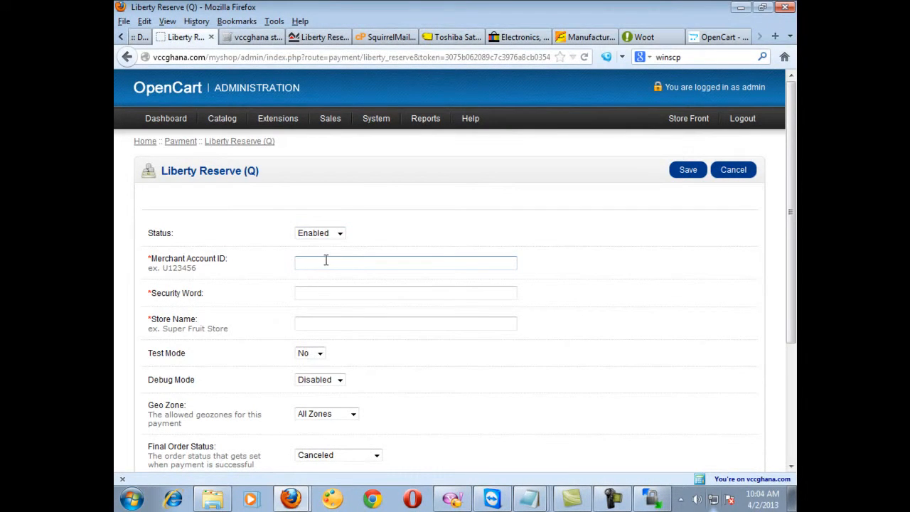
# Step: Switch to the Notepad file holding the Liberty Reserve account details
pyautogui.moveTo(792, 199); pyautogui.dragTo(791, 320)
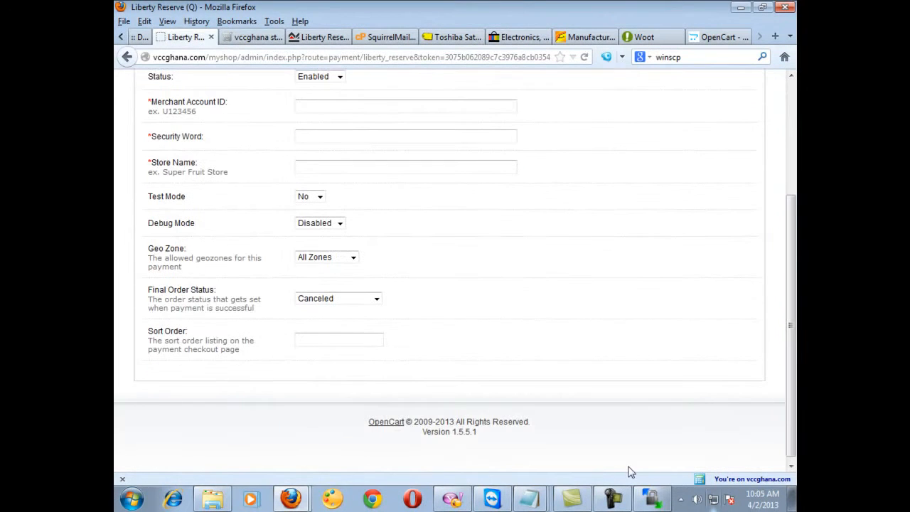
pyautogui.click(543, 502)
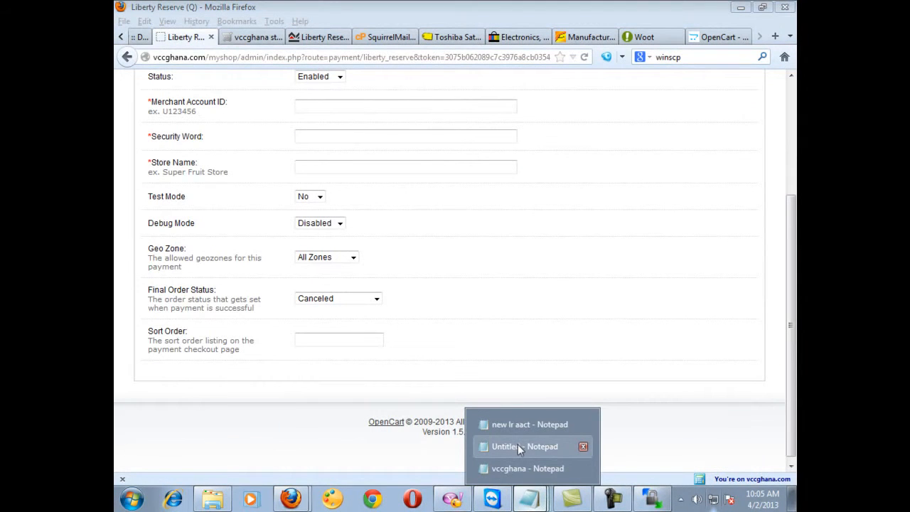
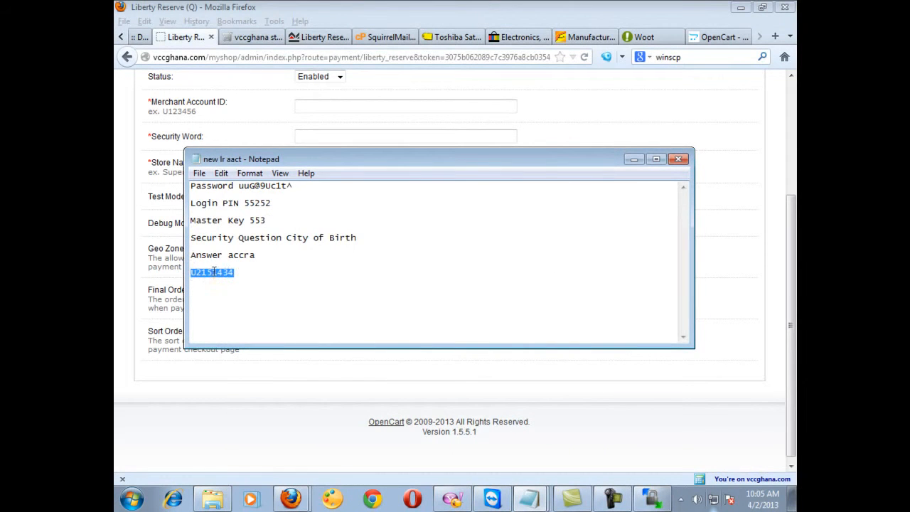
# Step: Copy the Liberty Reserve account number from the Notepad file and paste it into the Merchant Account ID field
pyautogui.rightClick(212, 277)
pyautogui.click(246, 318)
pyautogui.click(335, 107)
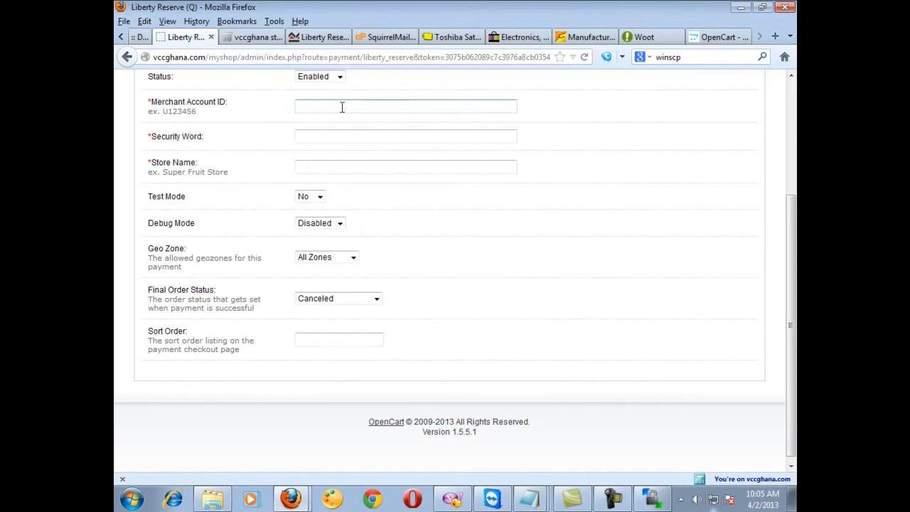
pyautogui.rightClick(341, 107)
pyautogui.click(379, 164)
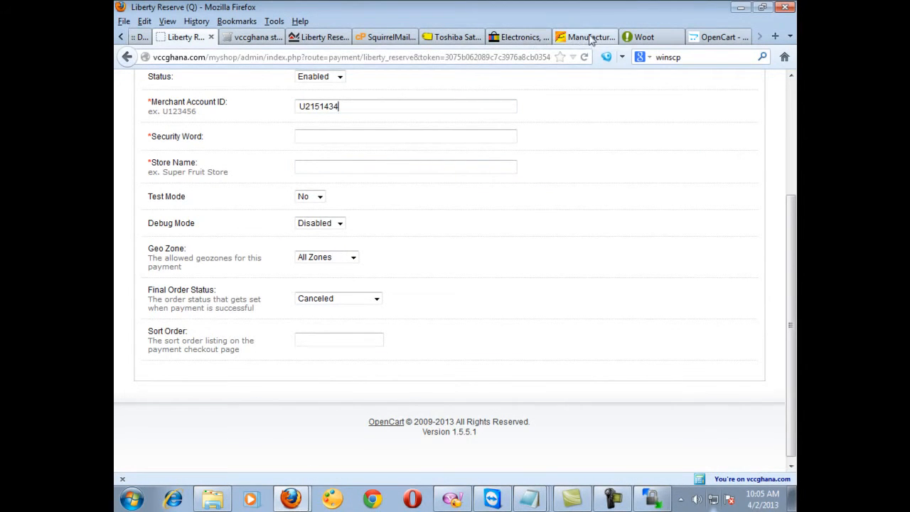
# Step: Switch to the Liberty Reserve account tab and open Merchant Tools to create a new store
pyautogui.click(327, 134)
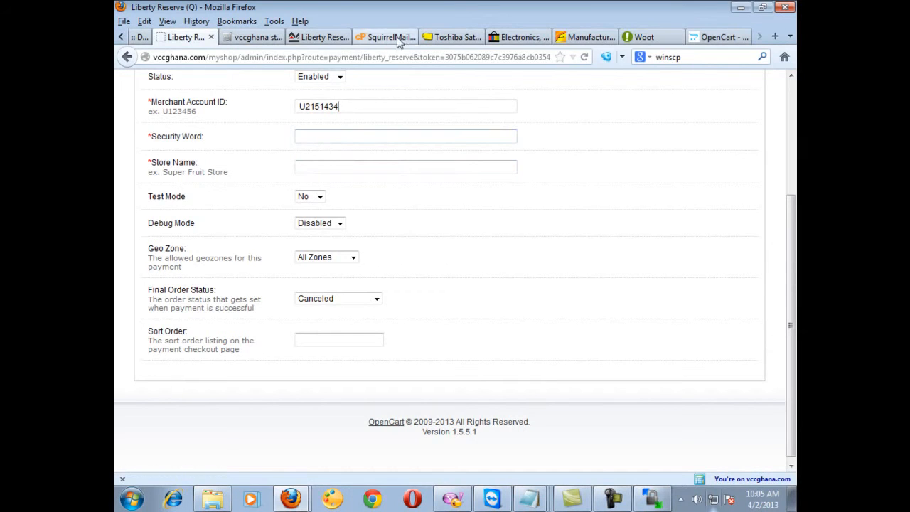
pyautogui.click(318, 40)
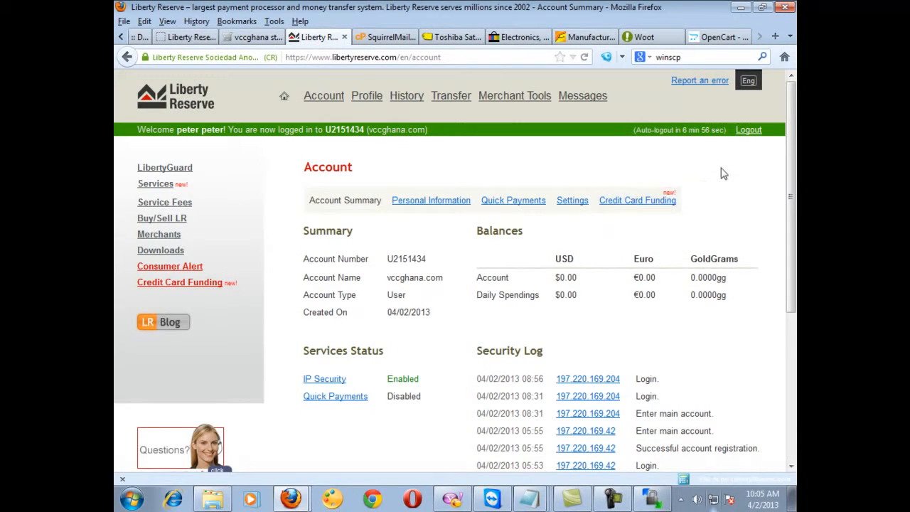
pyautogui.click(512, 100)
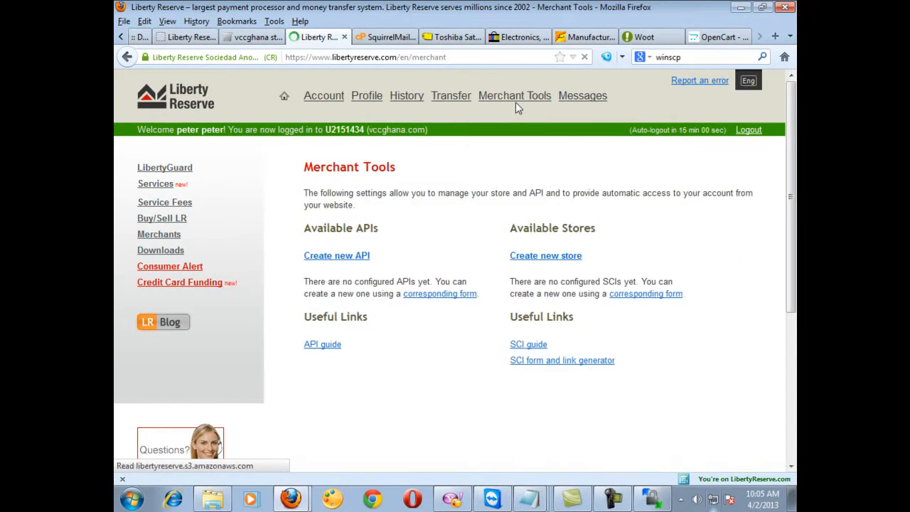
pyautogui.click(534, 257)
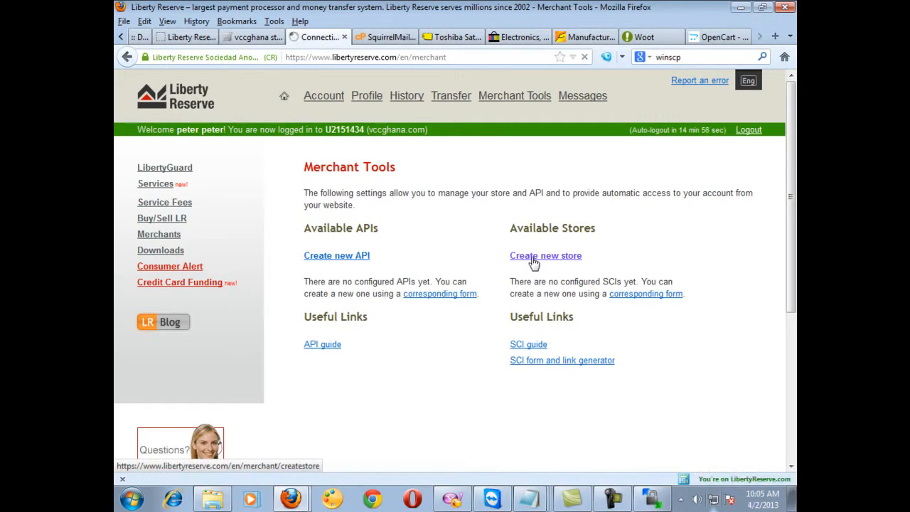
# Step: Enter myshop as the store name and fill in the store's security word
pyautogui.click(490, 222)
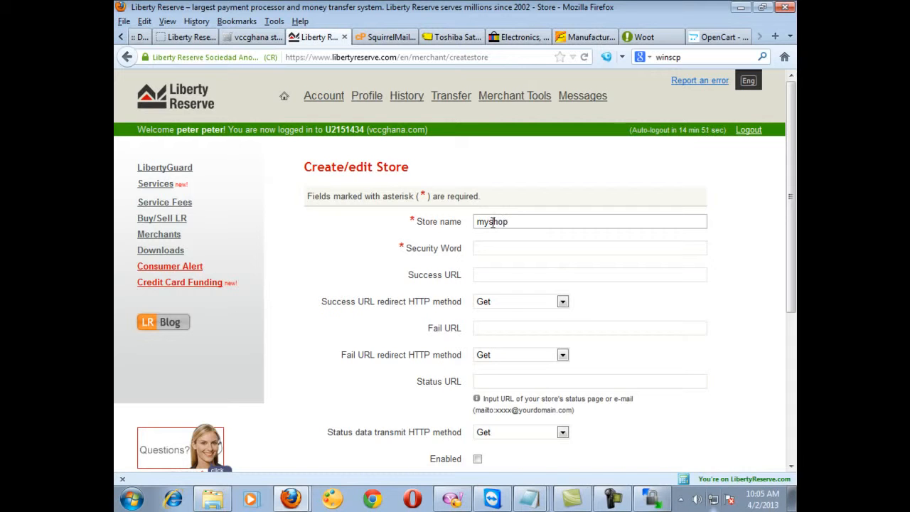
pyautogui.click(493, 248)
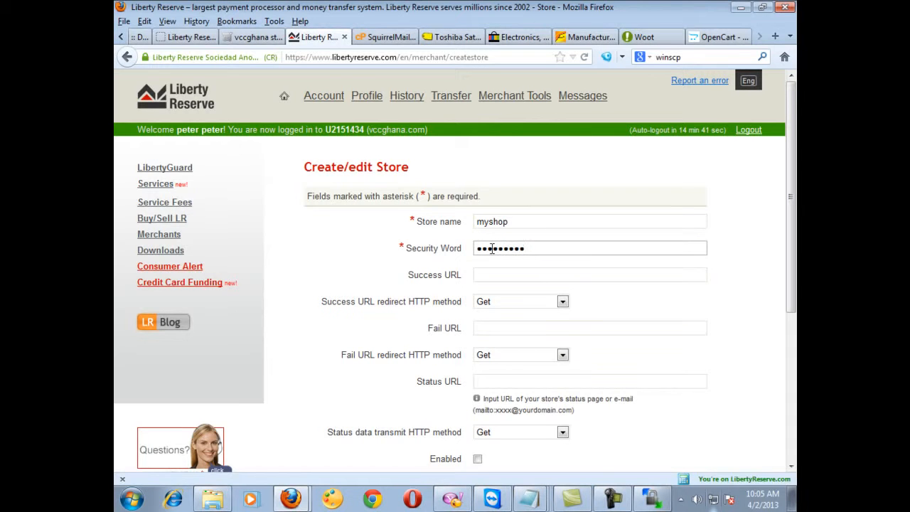
pyautogui.click(512, 274)
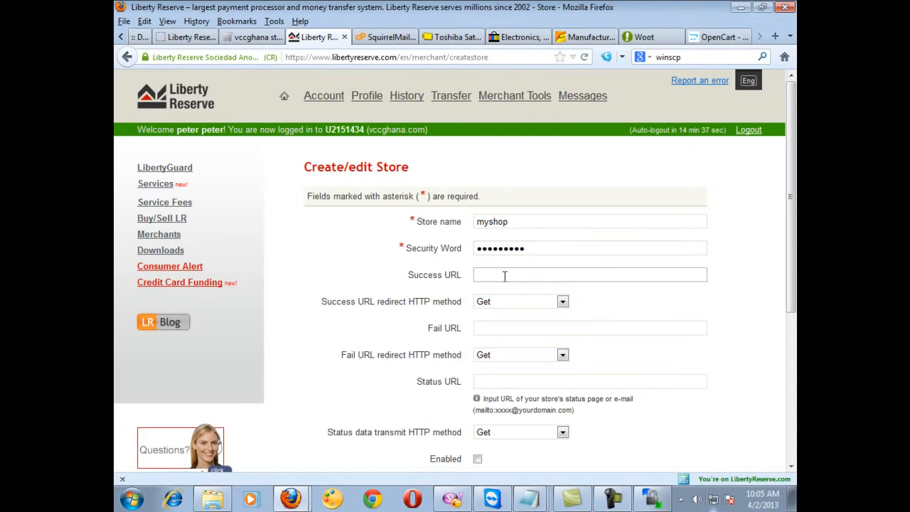
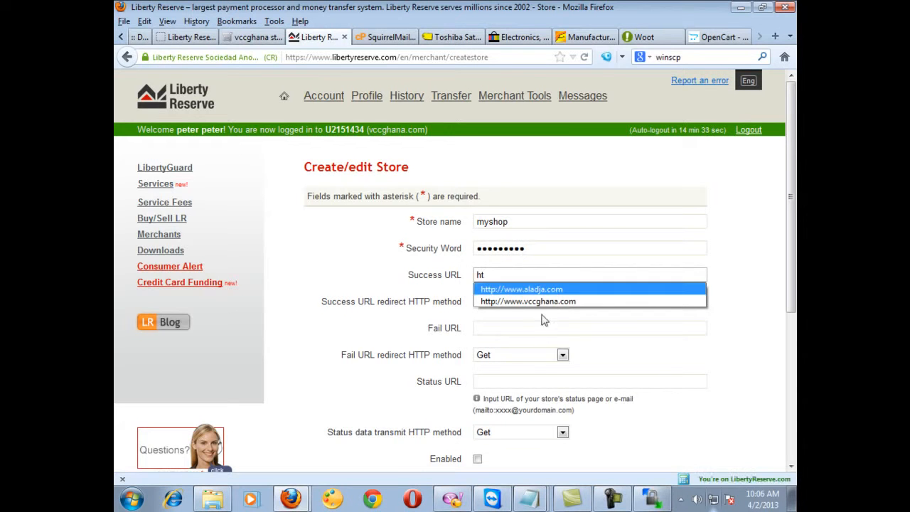
pyautogui.click(561, 302)
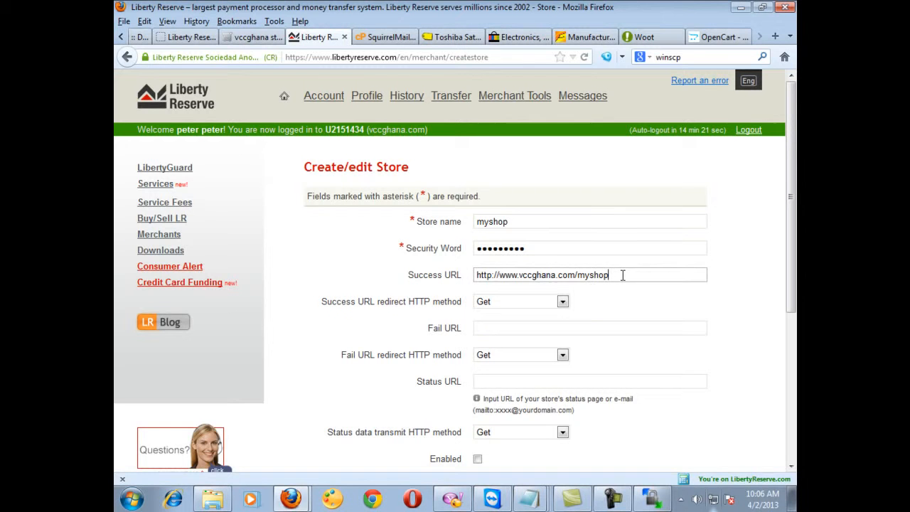
pyautogui.moveTo(620, 274); pyautogui.dragTo(476, 281)
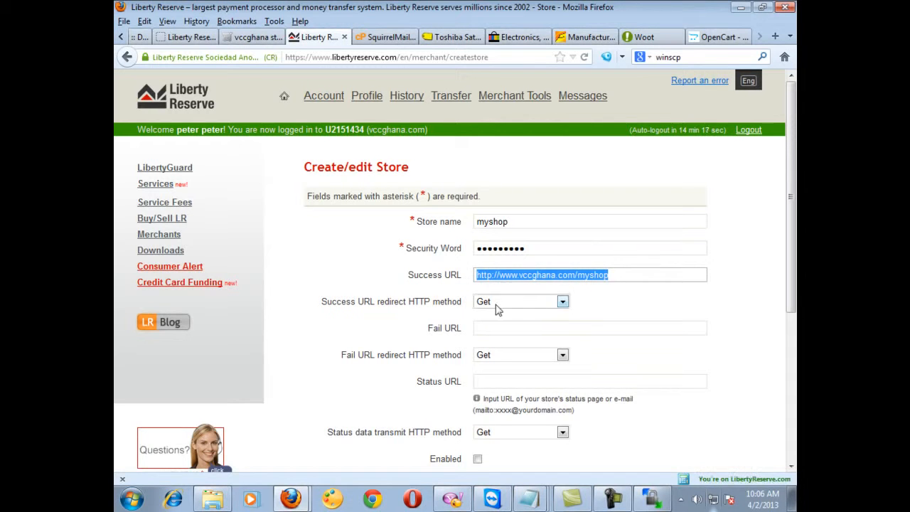
pyautogui.click(502, 330)
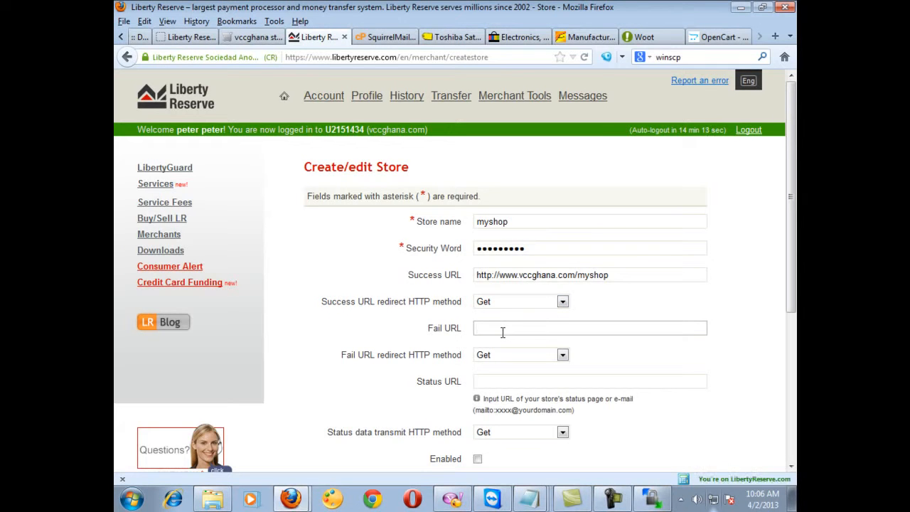
pyautogui.hotkey('ctrl', 'v')
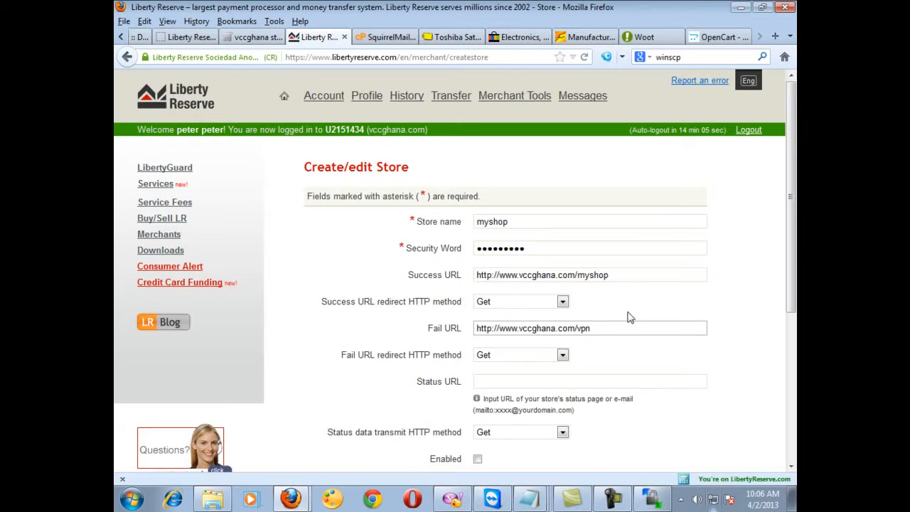
pyautogui.scroll(-3, 782, 207)
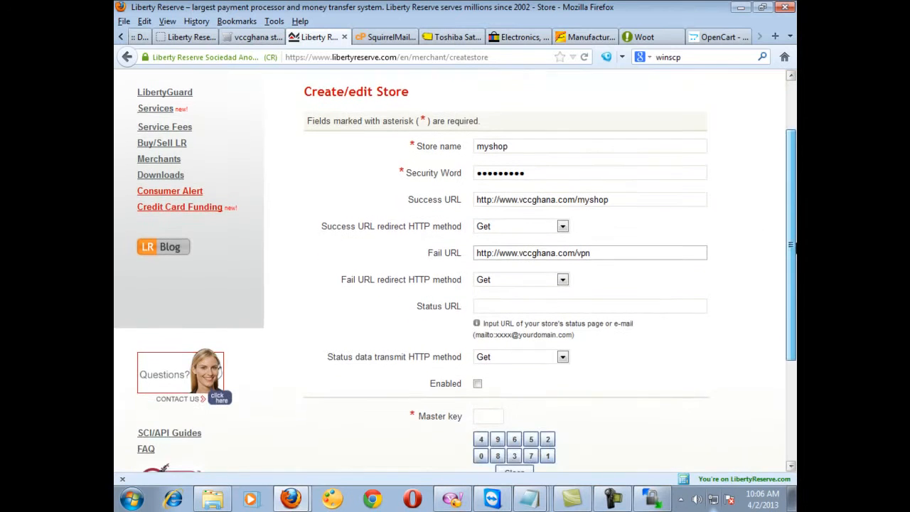
pyautogui.scroll(-3, 791, 239)
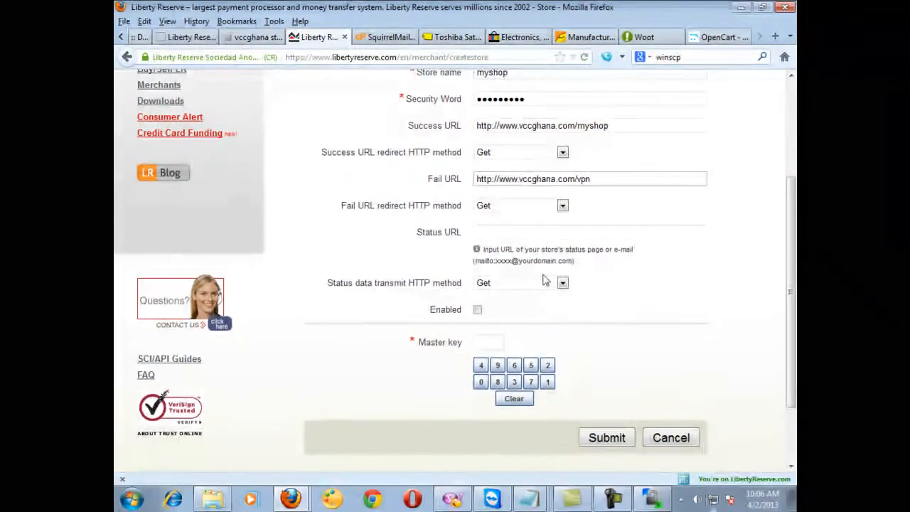
pyautogui.click(506, 232)
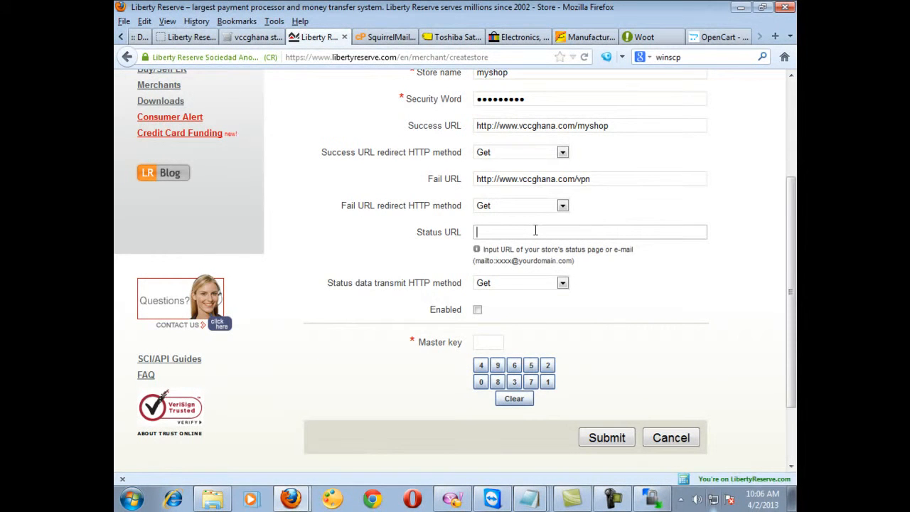
pyautogui.hotkey('ctrl', 'v')
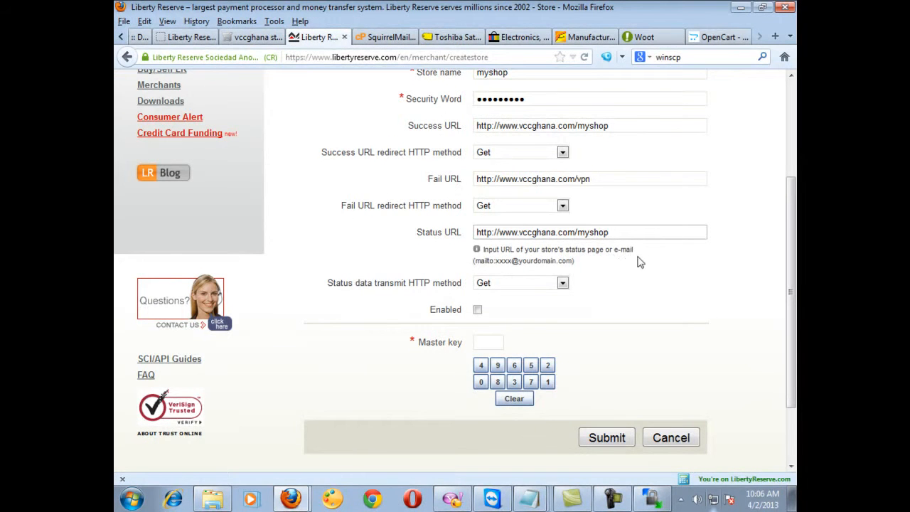
pyautogui.click(478, 310)
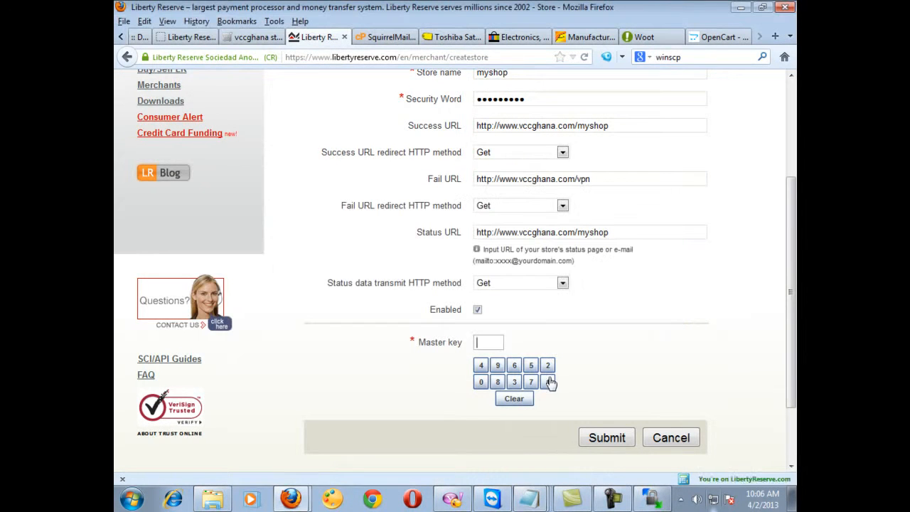
# Step: Enter the master key on the virtual keypad and submit the new Liberty Reserve store
pyautogui.click(533, 365)
pyautogui.click(532, 365)
pyautogui.click(513, 382)
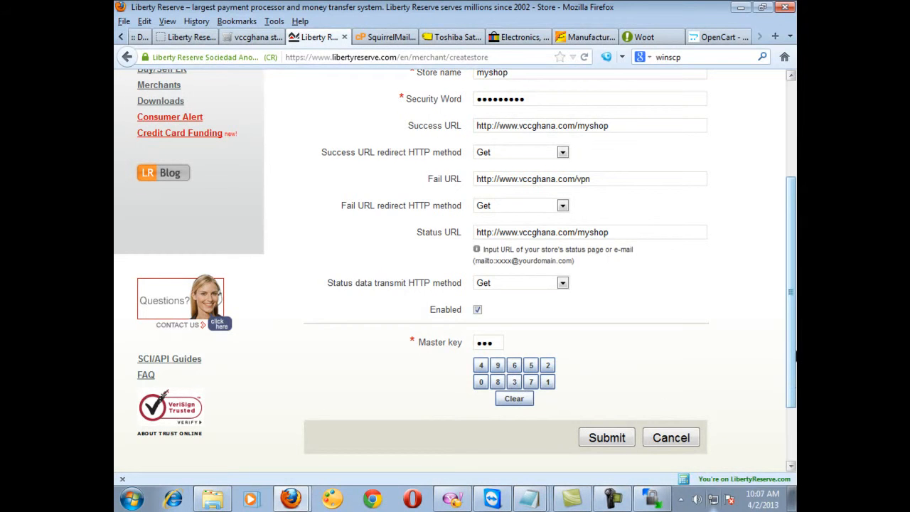
pyautogui.scroll(3, 795, 320)
pyautogui.click(491, 221)
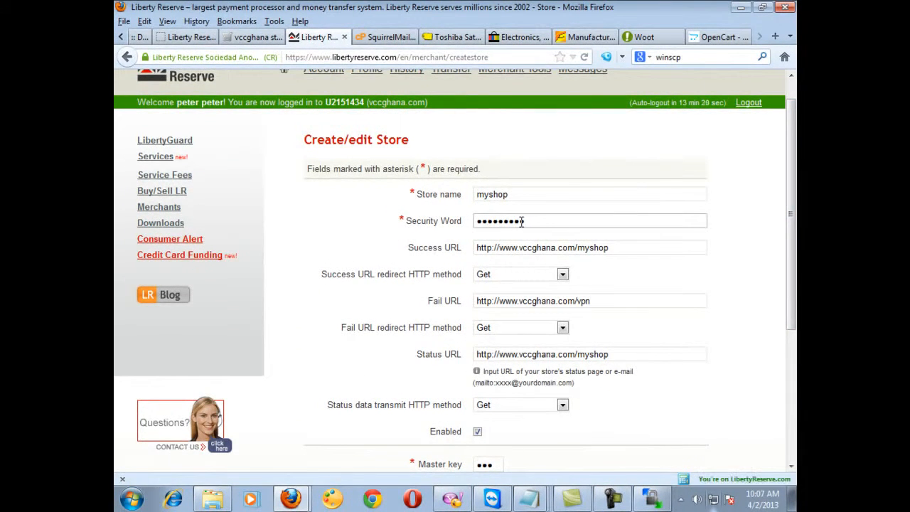
pyautogui.scroll(-3, 763, 324)
pyautogui.click(608, 409)
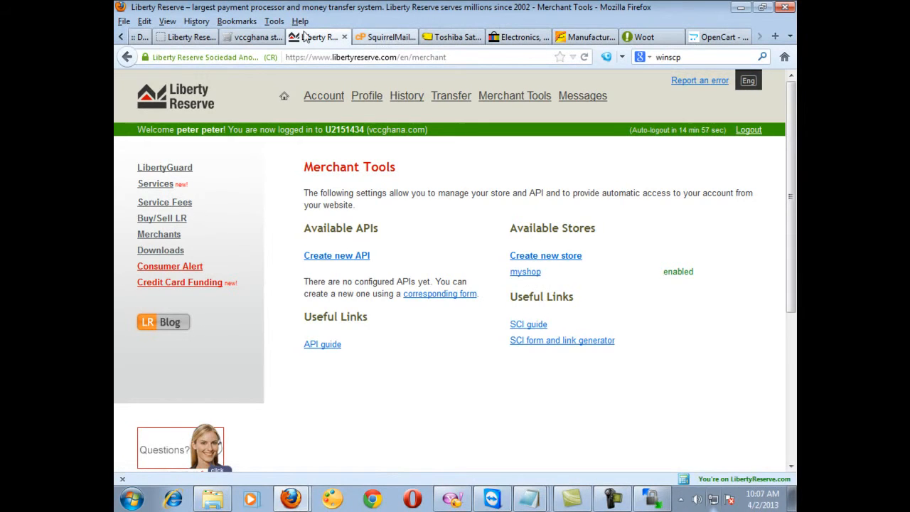
# Step: Switch to the OpenCart Liberty Reserve payment settings and enter the store's security word
pyautogui.click(252, 37)
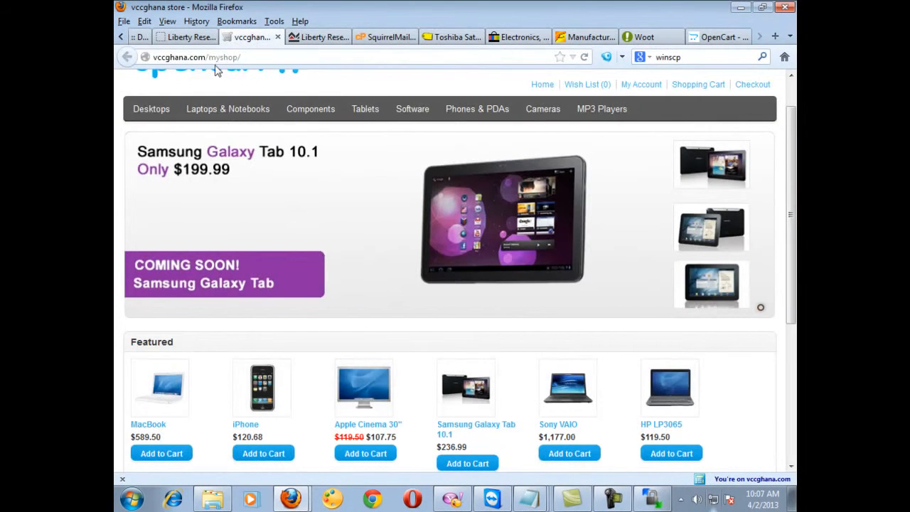
pyautogui.click(203, 39)
pyautogui.click(352, 108)
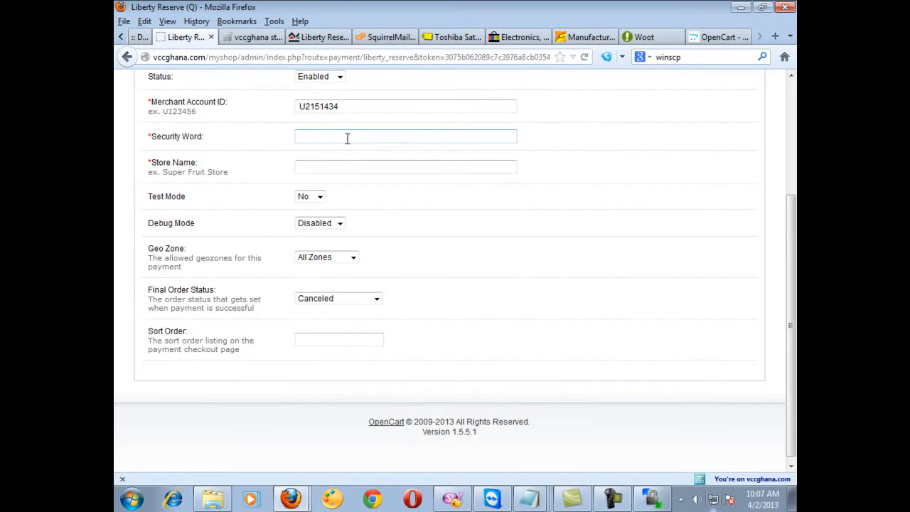
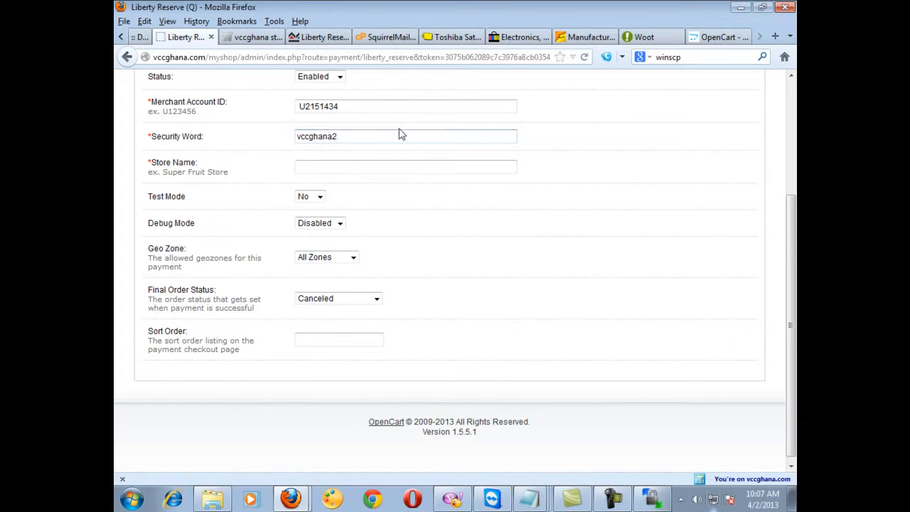
# Step: Set the payment extension's store name to myshop and the final order status to Processing
pyautogui.click(315, 167)
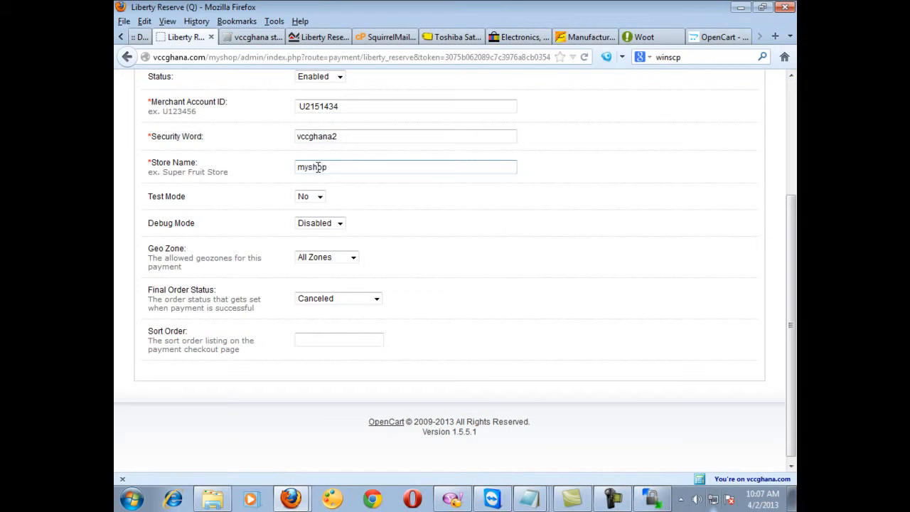
pyautogui.click(321, 197)
pyautogui.click(321, 200)
pyautogui.click(375, 299)
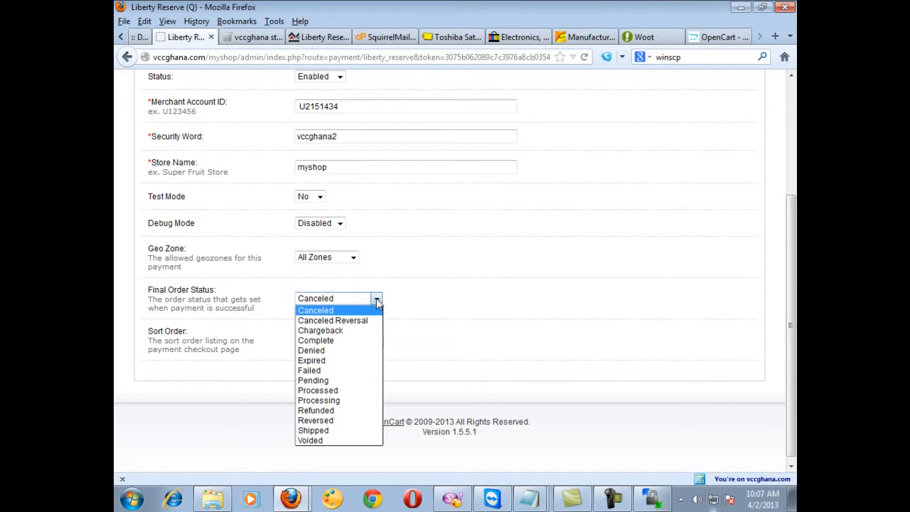
pyautogui.click(333, 401)
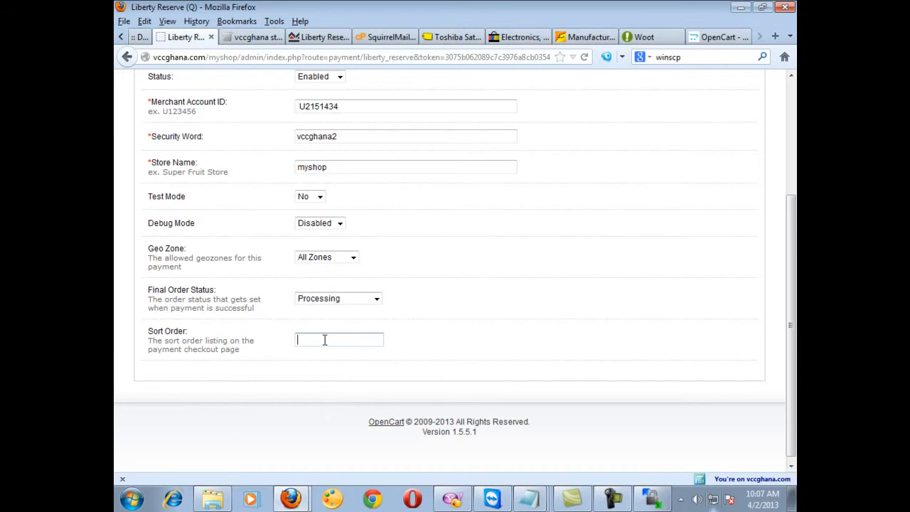
# Step: Set the sort order to 1 and save the Liberty Reserve payment settings
pyautogui.write('1')
pyautogui.click(540, 280)
pyautogui.moveTo(790, 229); pyautogui.dragTo(779, 110)
pyautogui.click(688, 172)
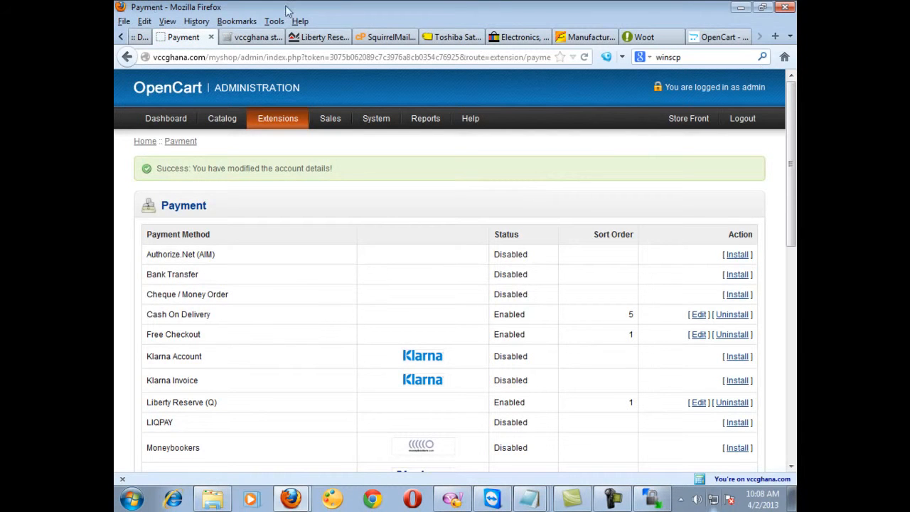
# Step: Browse the storefront's category menu and open the Tablets category
pyautogui.click(251, 41)
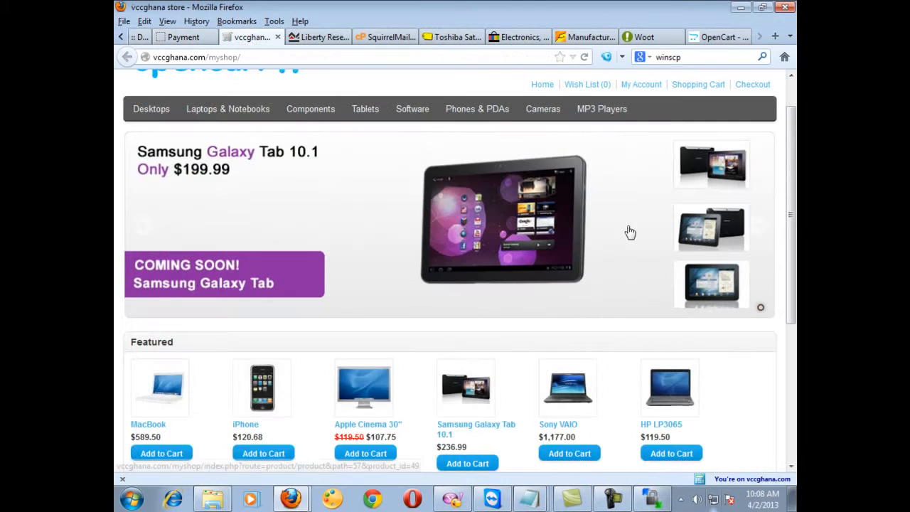
pyautogui.scroll(-5, 375, 243)
pyautogui.scroll(5, 372, 239)
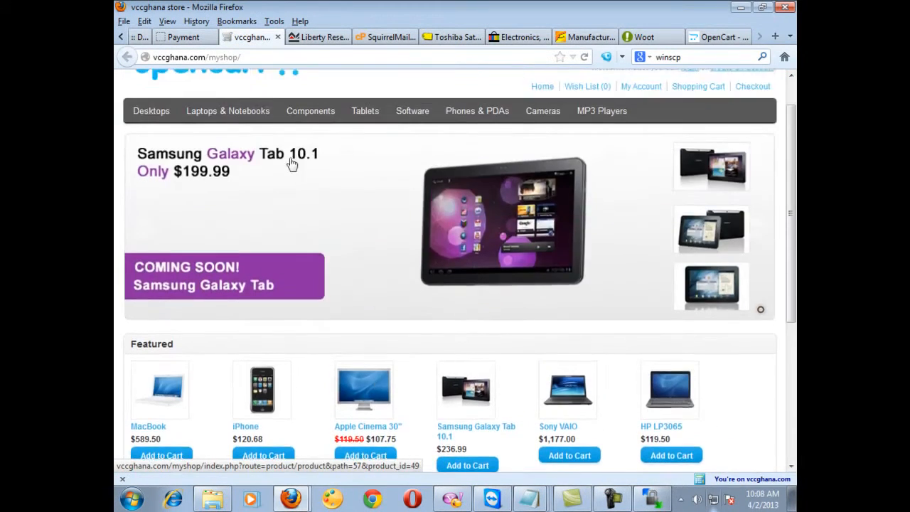
pyautogui.scroll(1, 787, 249)
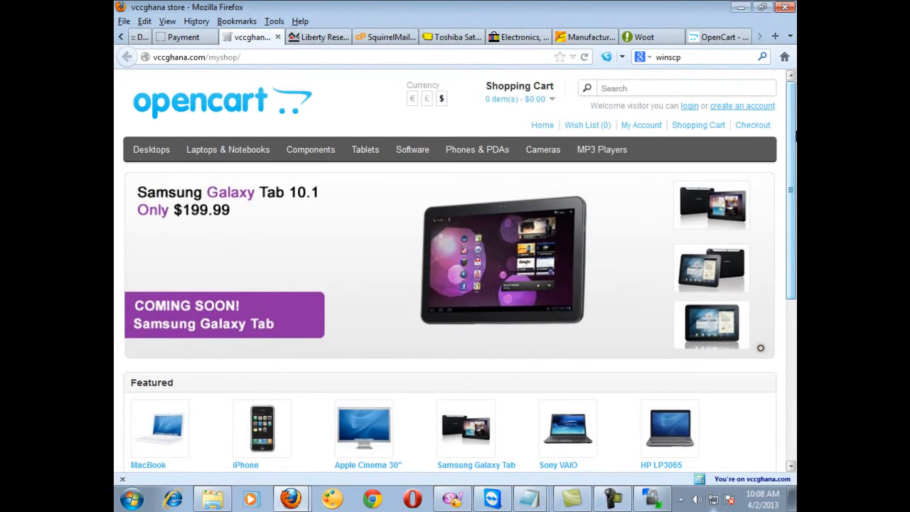
pyautogui.moveTo(153, 157)
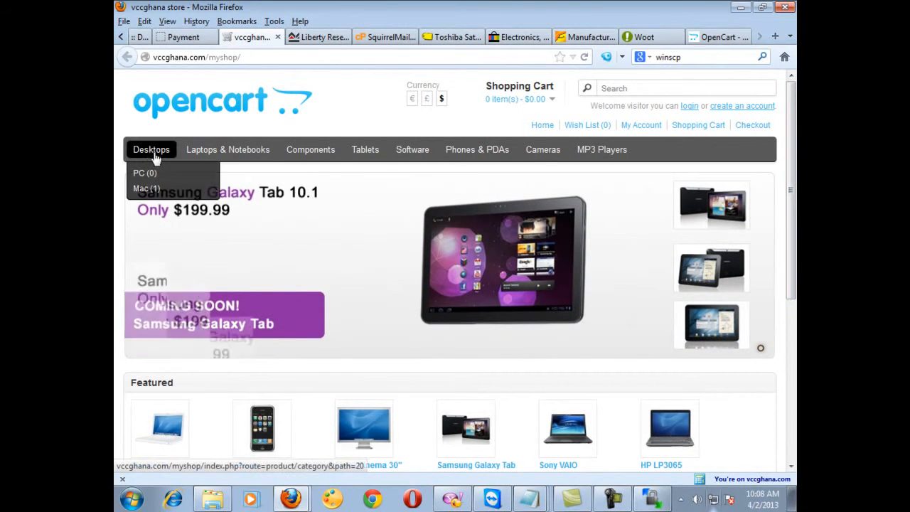
pyautogui.moveTo(214, 157)
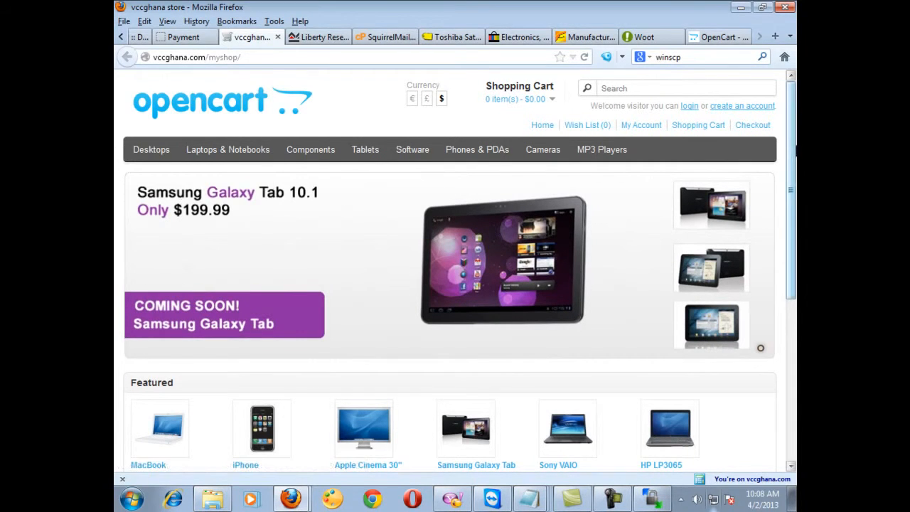
pyautogui.moveTo(795, 145)
pyautogui.mouseDown()
pyautogui.moveTo(795, 327)
pyautogui.moveTo(795, 135)
pyautogui.mouseUp()
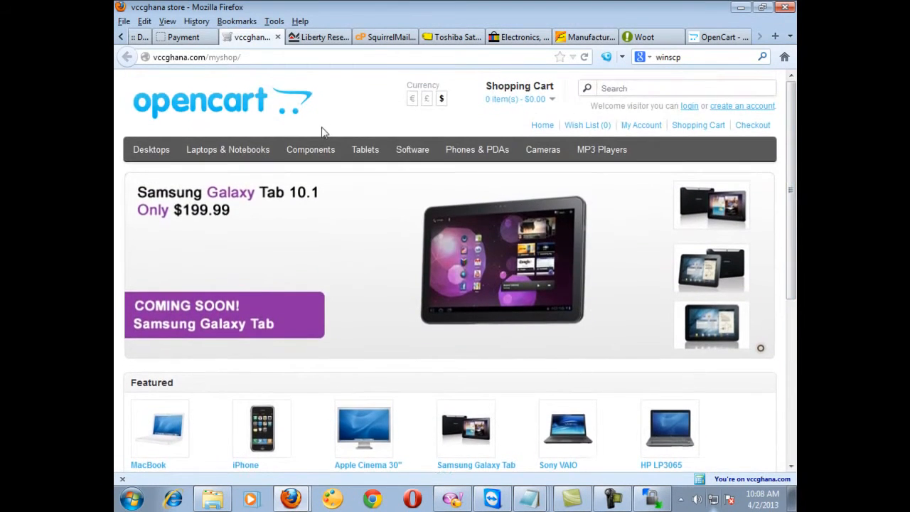
pyautogui.moveTo(137, 182)
pyautogui.moveTo(217, 155)
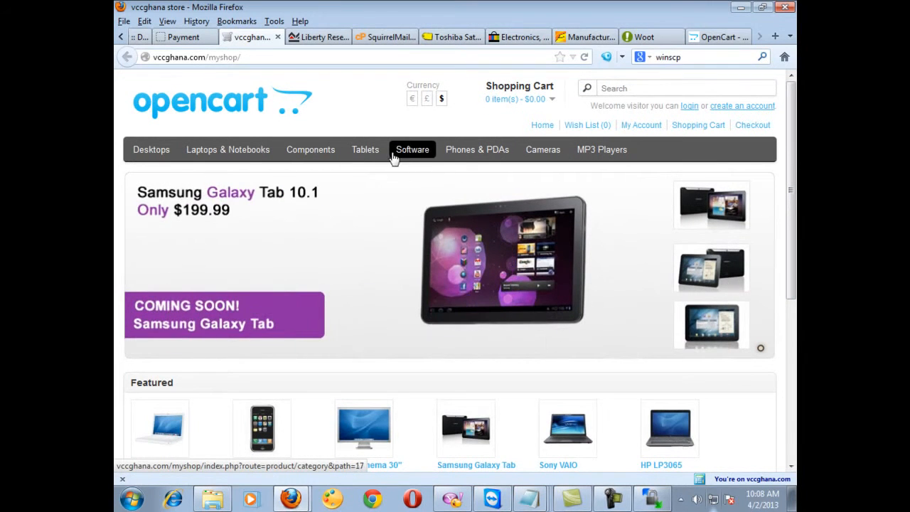
pyautogui.click(370, 157)
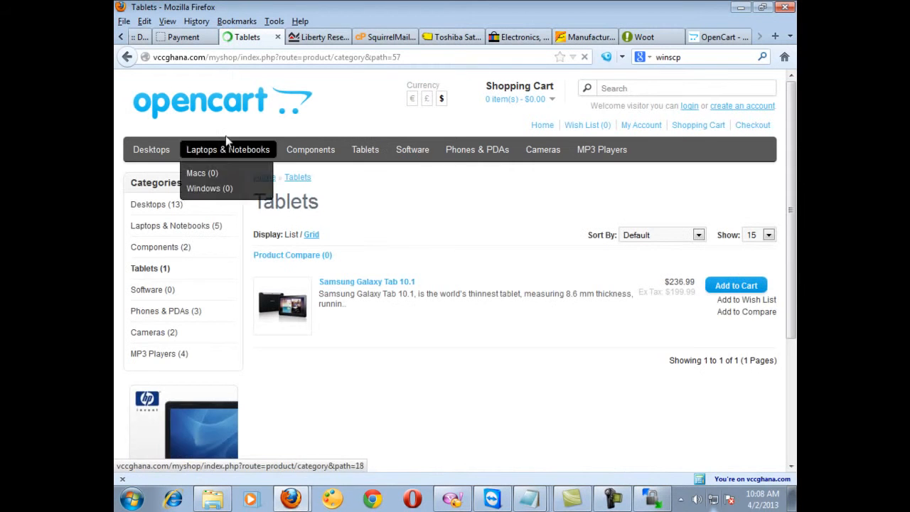
# Step: Open the Toshiba Satellite 14" laptop product for editing from the admin product catalog
pyautogui.click(185, 37)
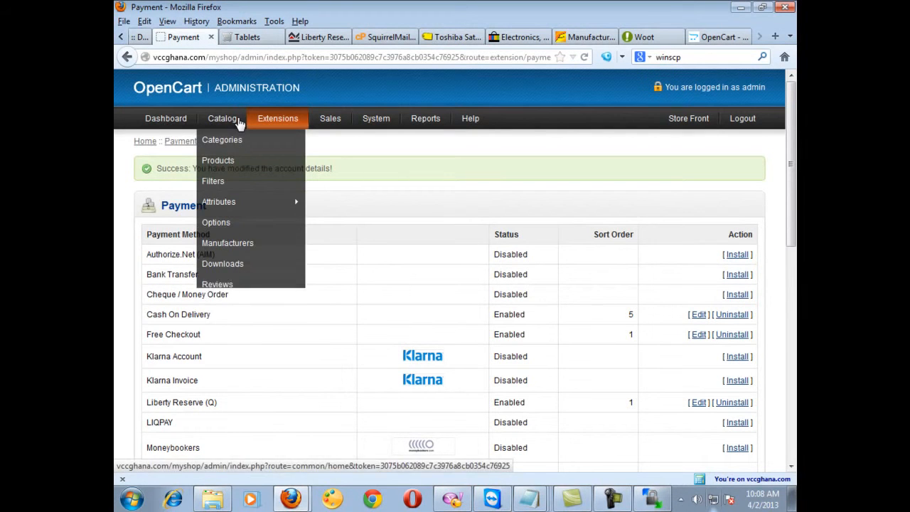
pyautogui.moveTo(236, 128)
pyautogui.click(225, 165)
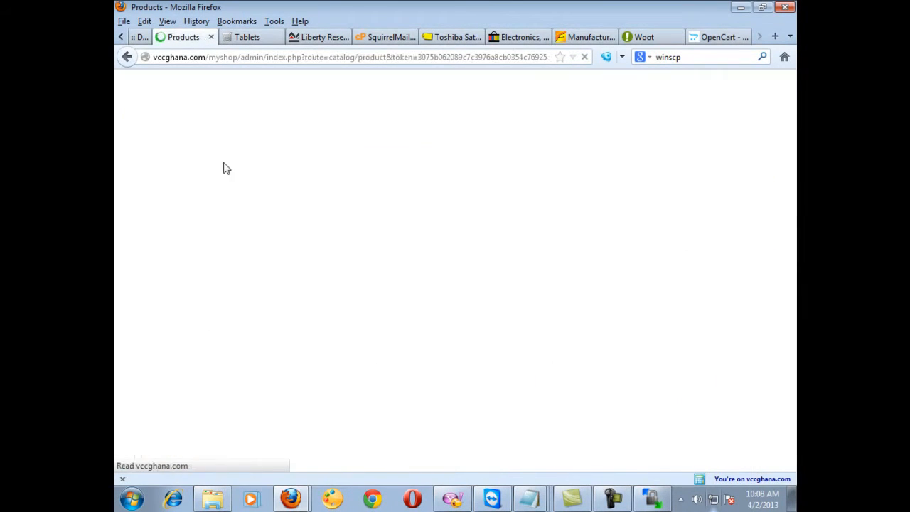
pyautogui.moveTo(787, 218); pyautogui.dragTo(789, 340)
pyautogui.scroll(-4, 539, 310)
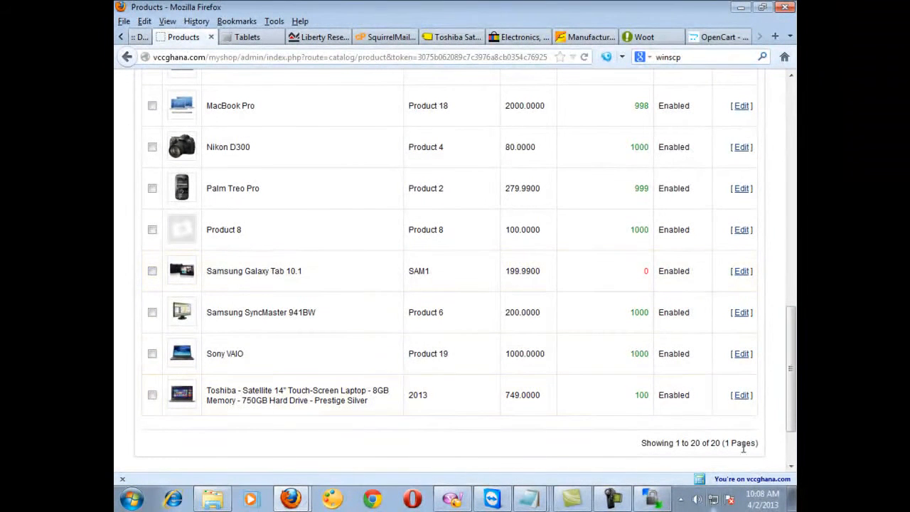
pyautogui.click(744, 394)
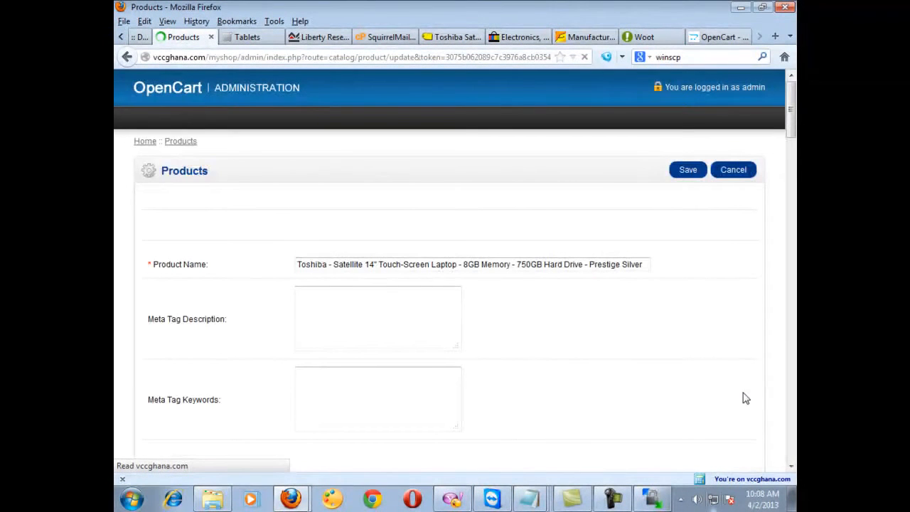
# Step: Add the Tablets category to the Toshiba laptop's product links
pyautogui.moveTo(795, 205); pyautogui.dragTo(796, 187)
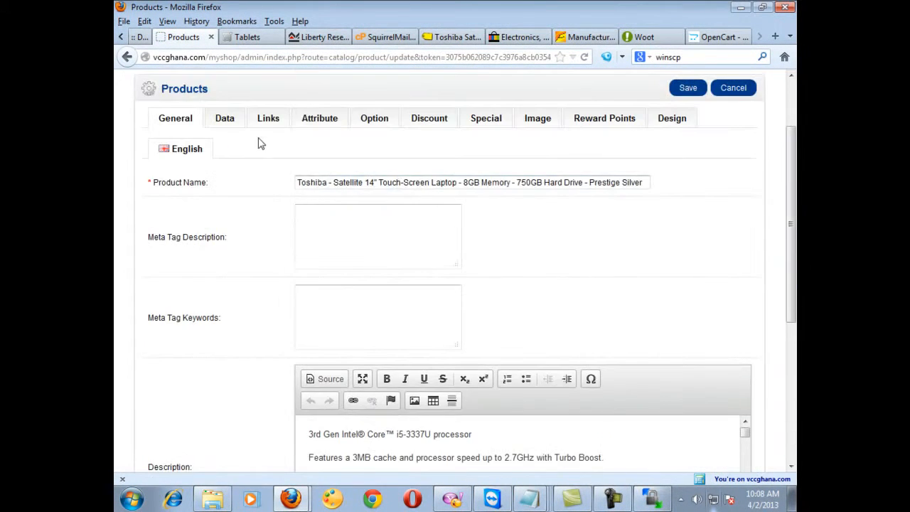
pyautogui.click(229, 122)
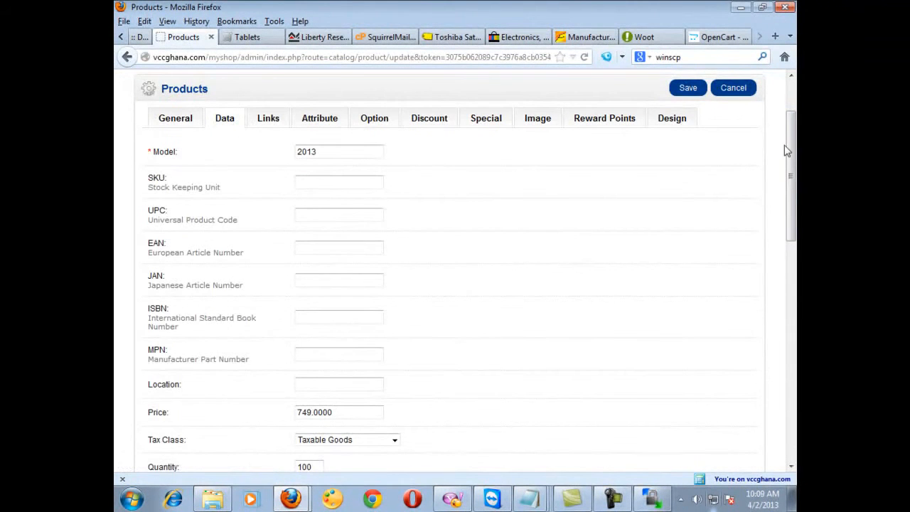
pyautogui.moveTo(794, 147); pyautogui.dragTo(716, 114)
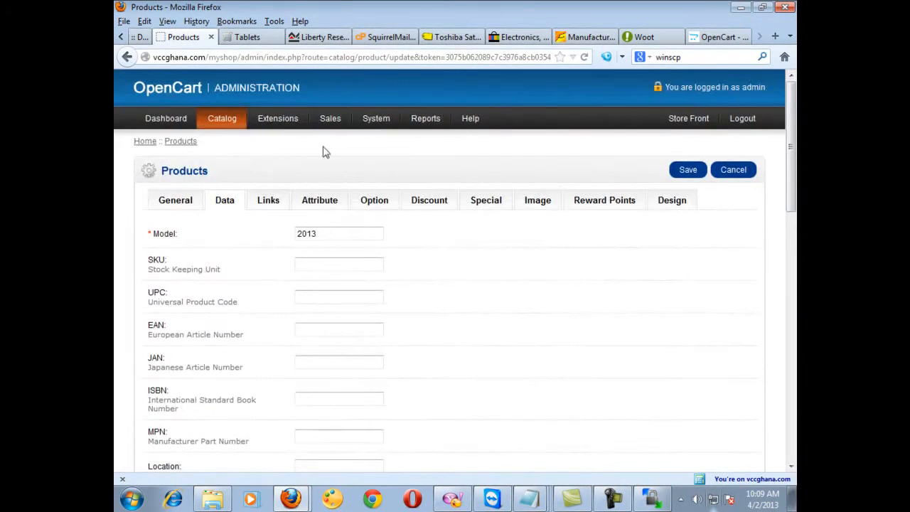
pyautogui.click(269, 200)
pyautogui.click(340, 266)
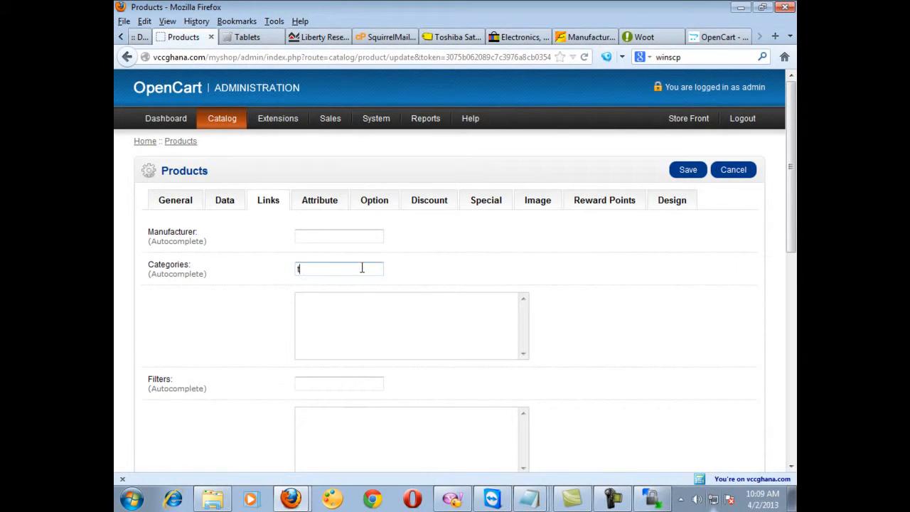
pyautogui.write('tab')
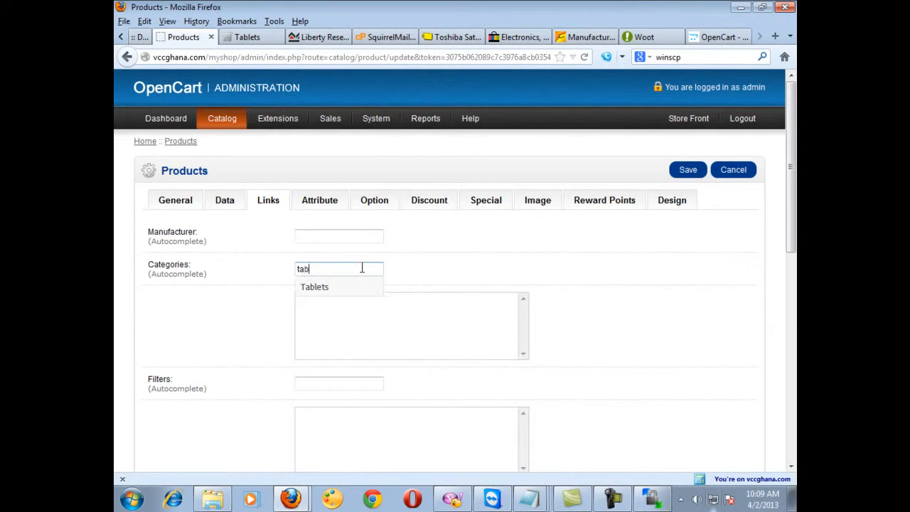
pyautogui.click(322, 288)
pyautogui.click(331, 269)
pyautogui.doubleClick(332, 269)
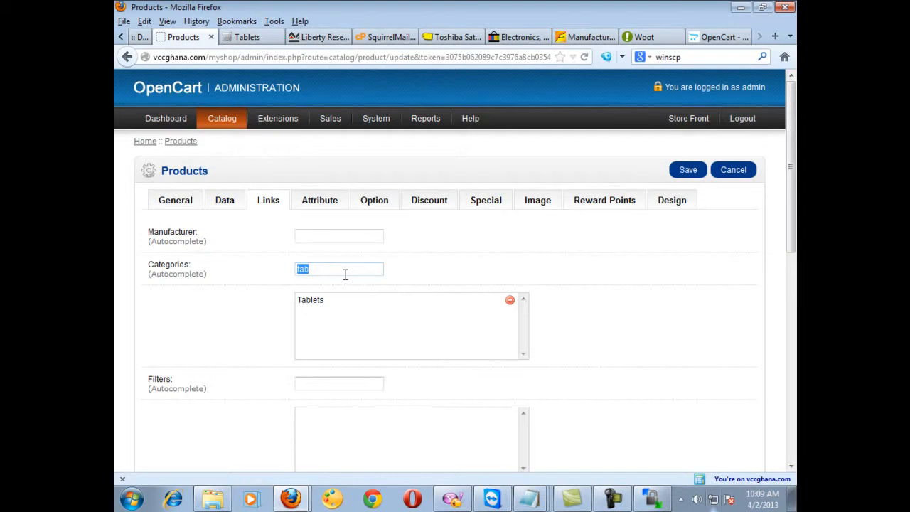
# Step: Add the Desktops category to the Toshiba laptop's links and save the product
pyautogui.write('desk')
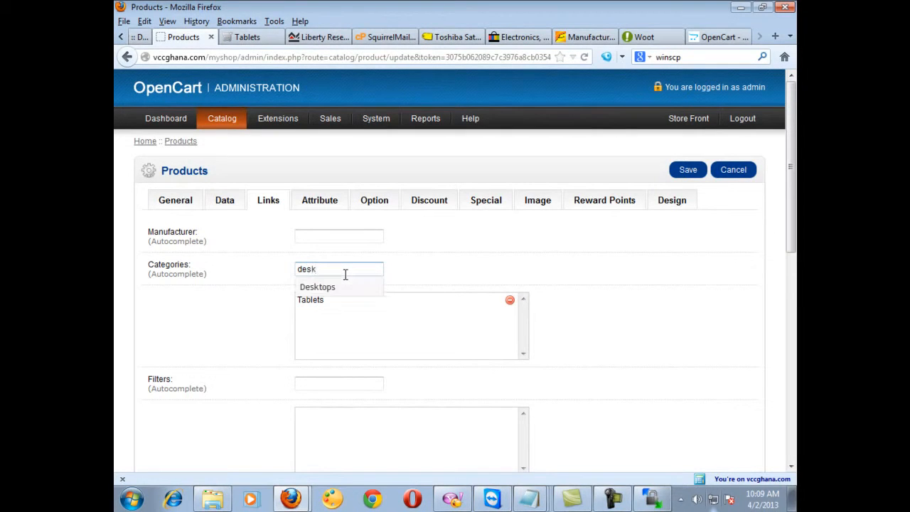
pyautogui.click(337, 288)
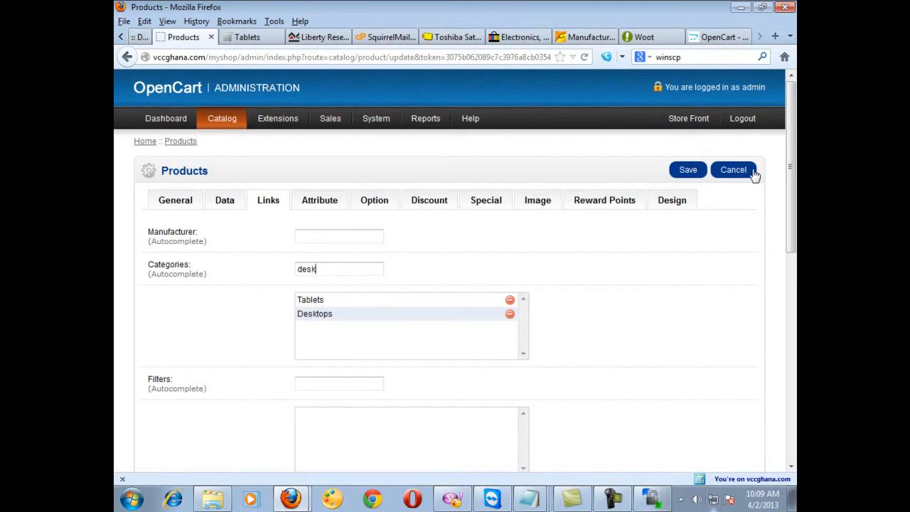
pyautogui.click(690, 171)
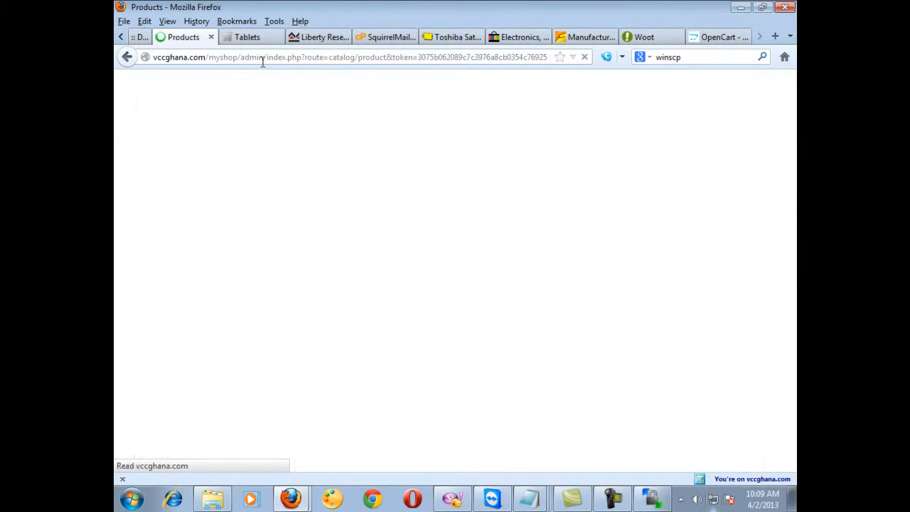
# Step: Open the Desktops category in the storefront
pyautogui.click(240, 40)
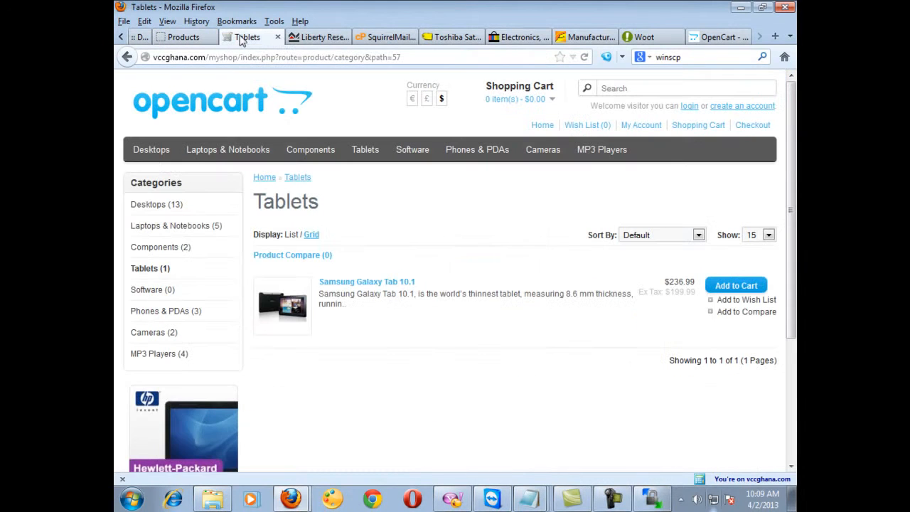
pyautogui.click(151, 154)
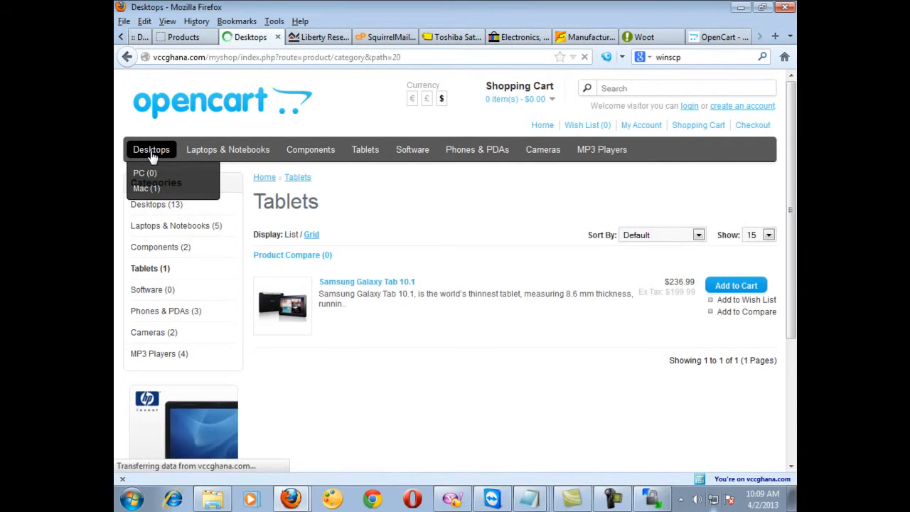
# Step: Scroll through the products listed in the Desktops category
pyautogui.scroll(-5, 466, 270)
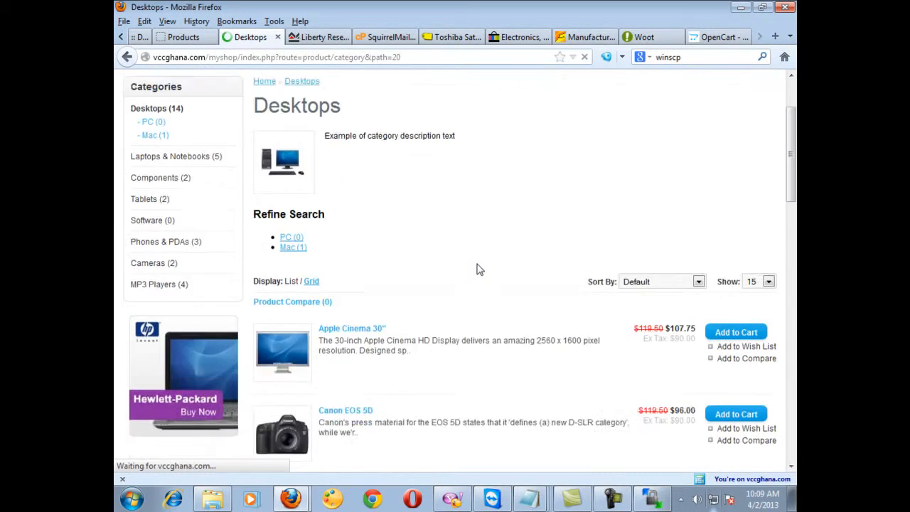
pyautogui.scroll(-5, 469, 257)
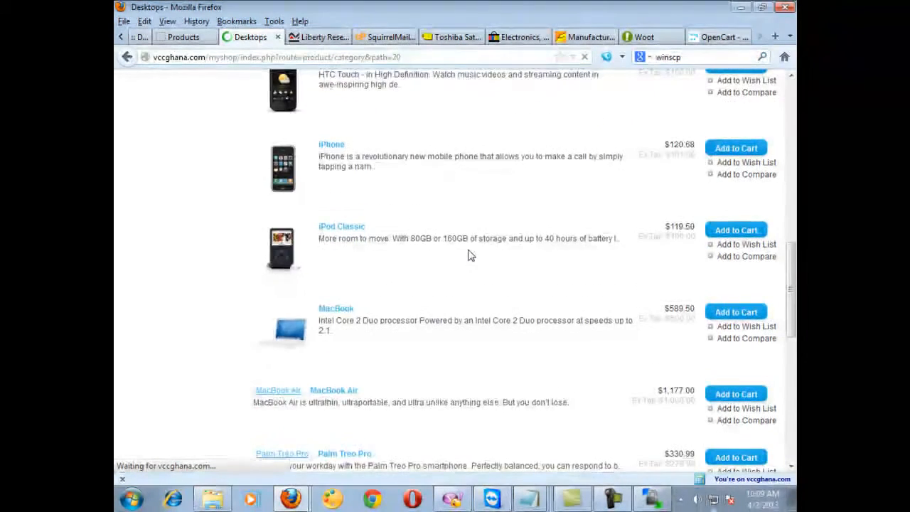
pyautogui.scroll(5, 469, 254)
pyautogui.scroll(-2, 469, 252)
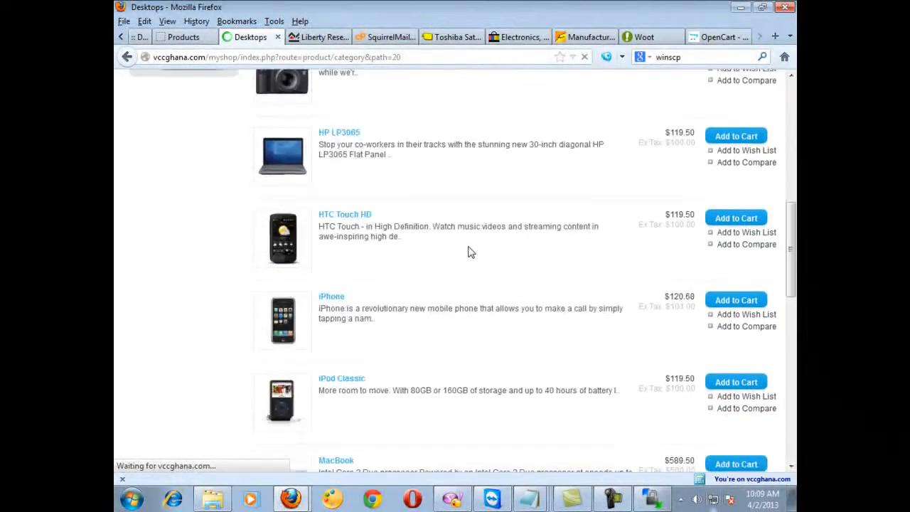
pyautogui.scroll(7, 469, 252)
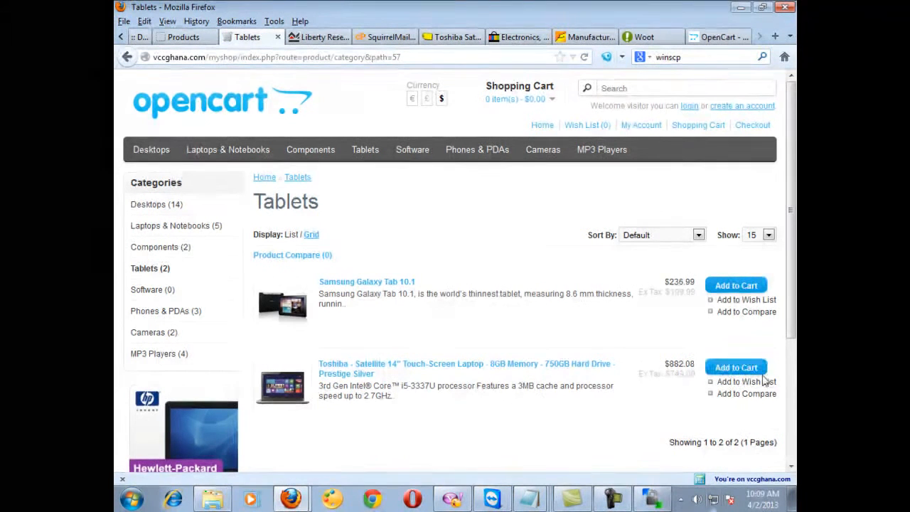
# Step: Add the Toshiba Satellite 14" laptop to the shopping cart twice from the Tablets category
pyautogui.click(736, 368)
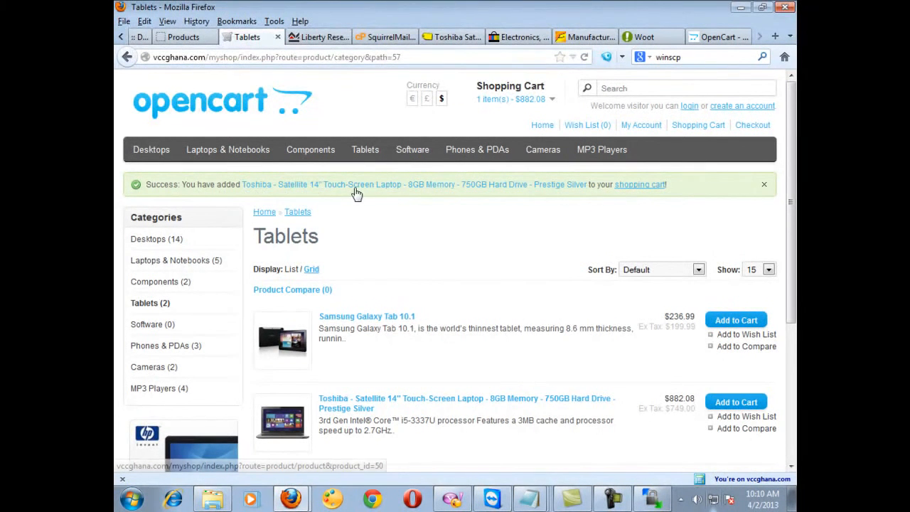
pyautogui.click(536, 106)
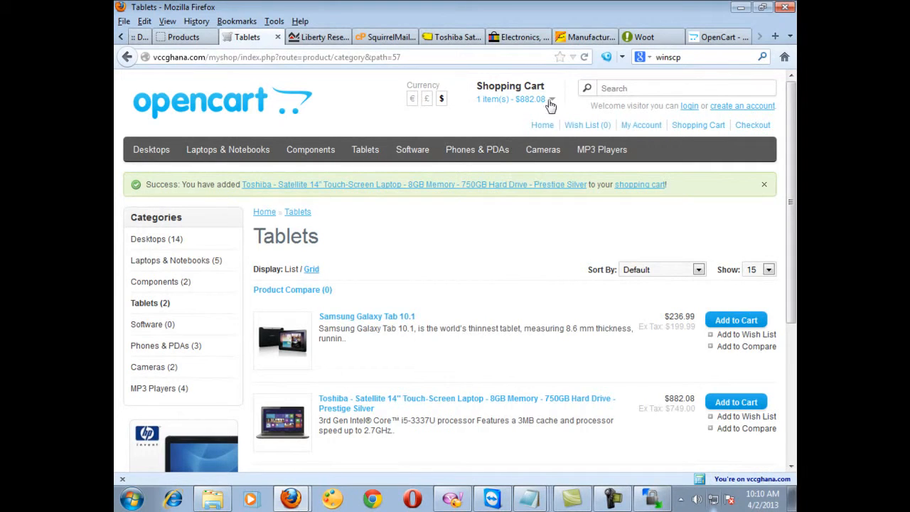
pyautogui.click(552, 102)
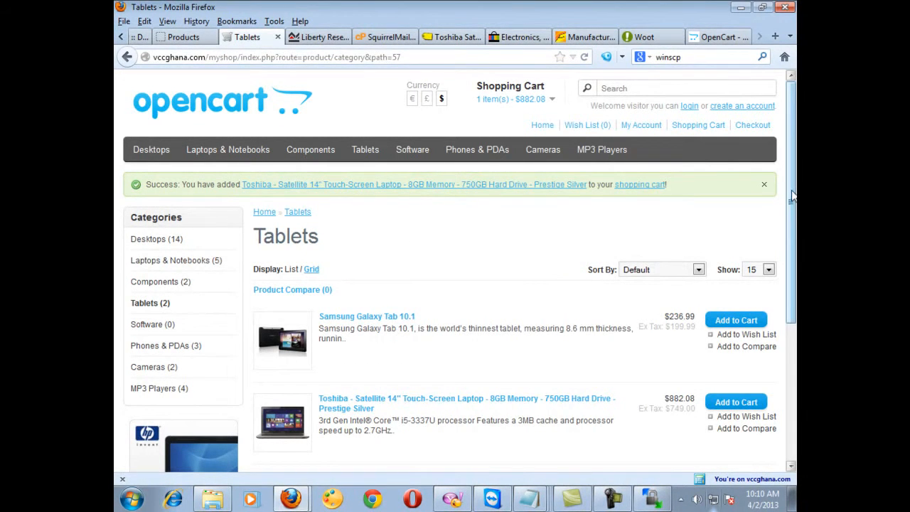
pyautogui.scroll(-2, 793, 198)
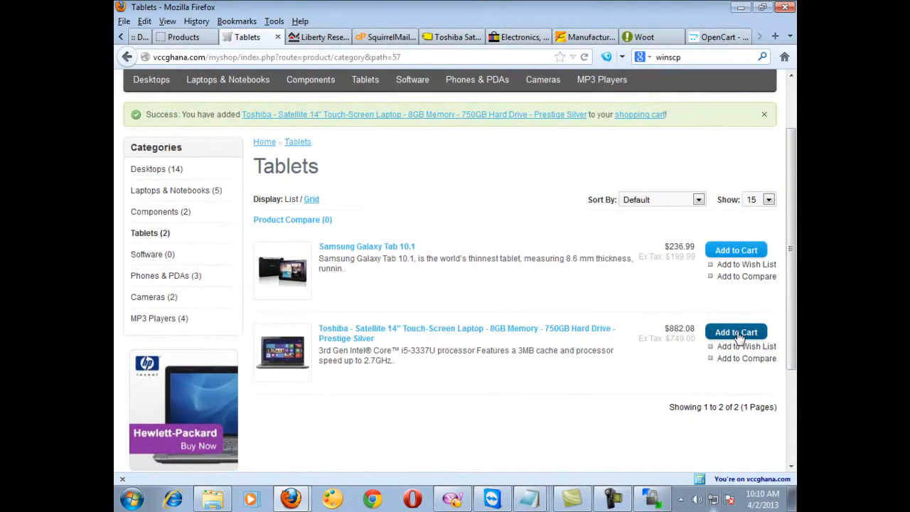
pyautogui.click(738, 334)
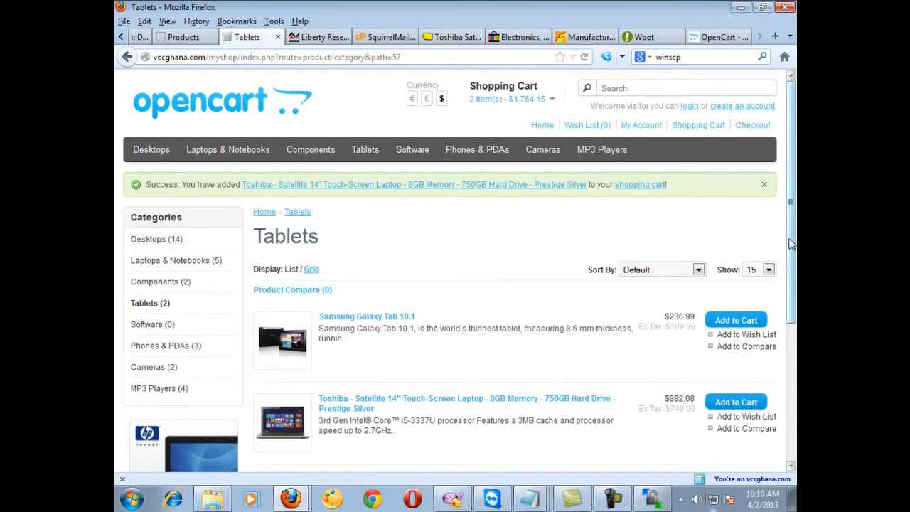
# Step: Go to checkout and continue as a new customer with the Register Account option
pyautogui.click(748, 133)
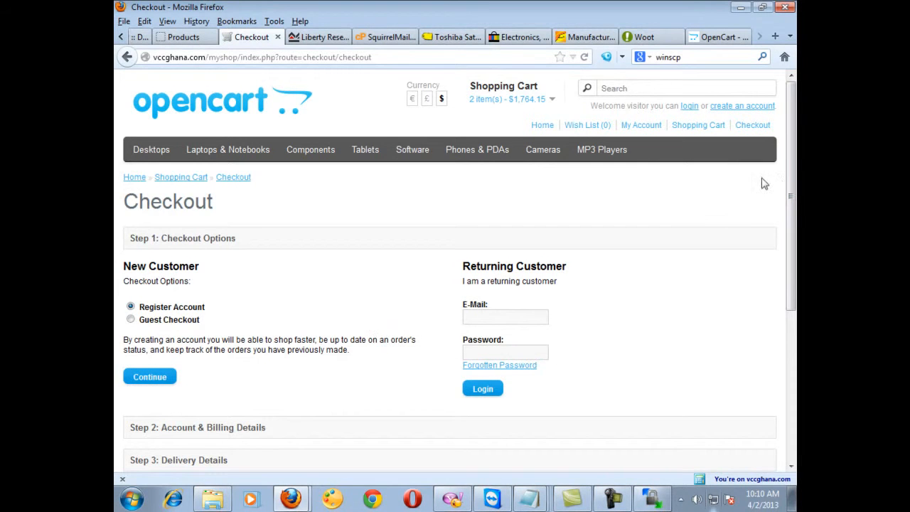
pyautogui.scroll(-1, 791, 178)
pyautogui.scroll(-2, 793, 170)
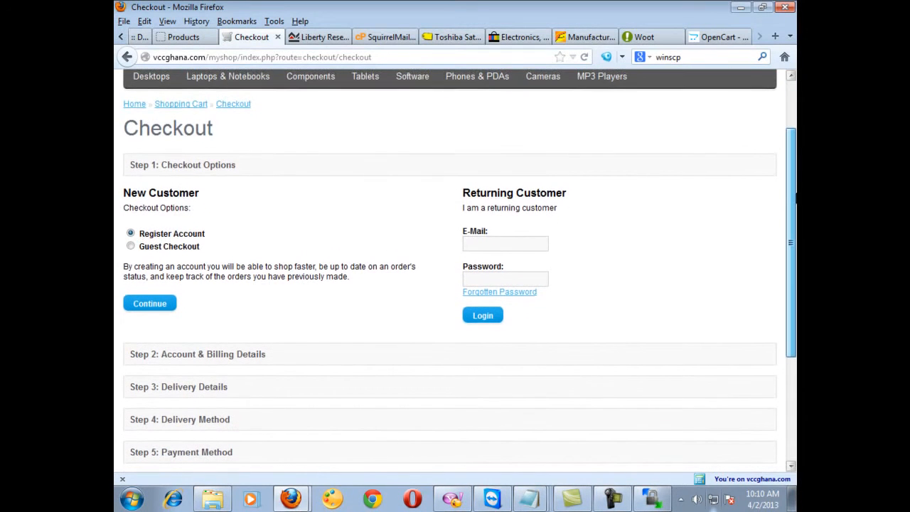
pyautogui.moveTo(792, 169); pyautogui.dragTo(792, 172)
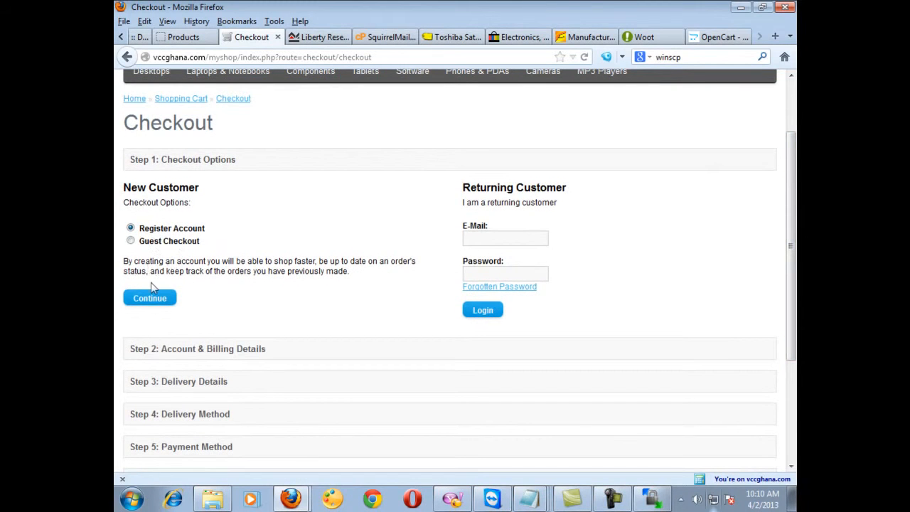
pyautogui.click(147, 302)
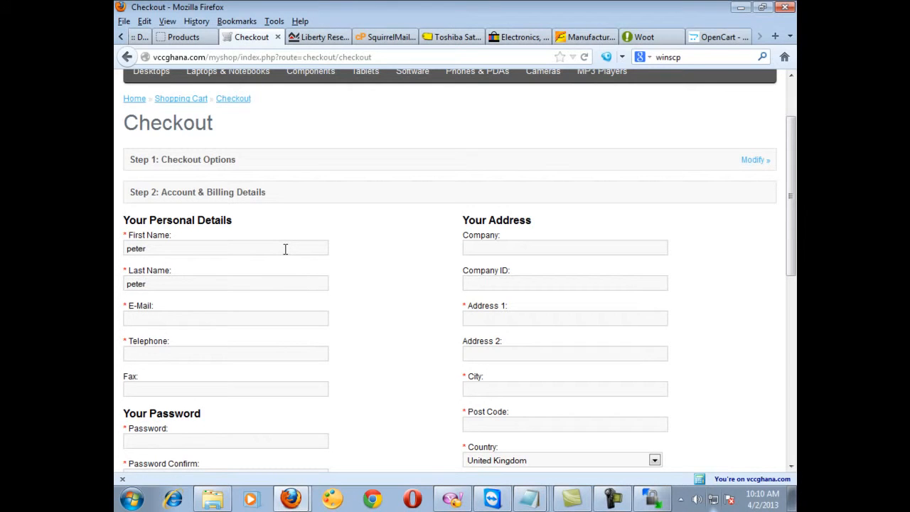
# Step: Fill in the customer's name, e-mail, telephone, street address, city and post code
pyautogui.write('inf')
pyautogui.write('12335467')
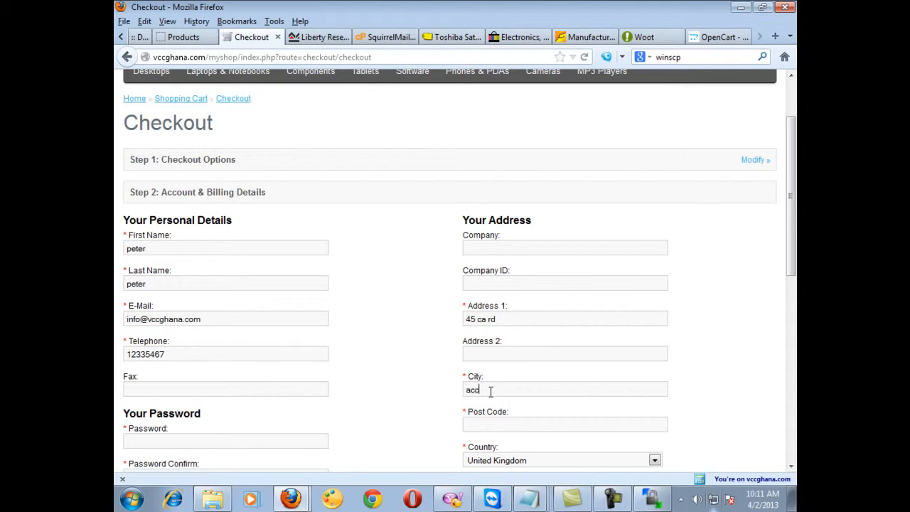
pyautogui.click(479, 425)
pyautogui.scroll(-4, 793, 256)
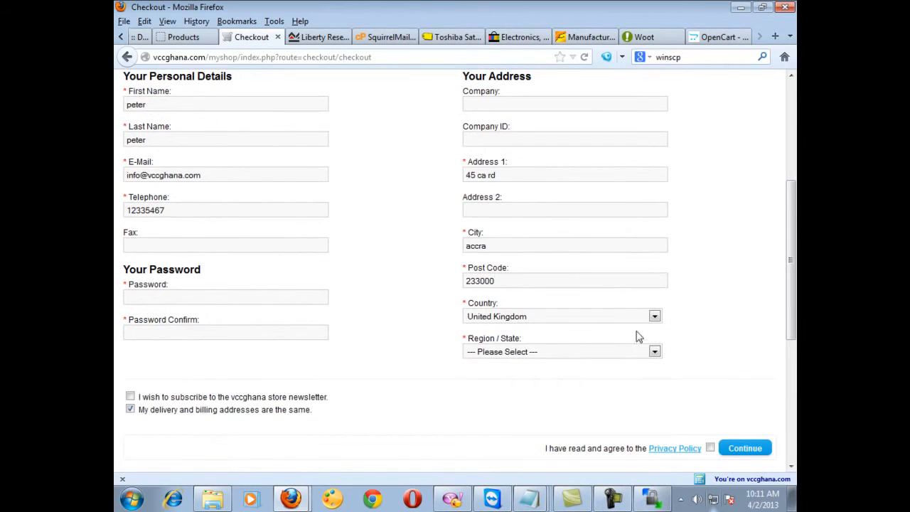
# Step: Set the country to Ghana and the region to Greater Accra Region
pyautogui.click(616, 320)
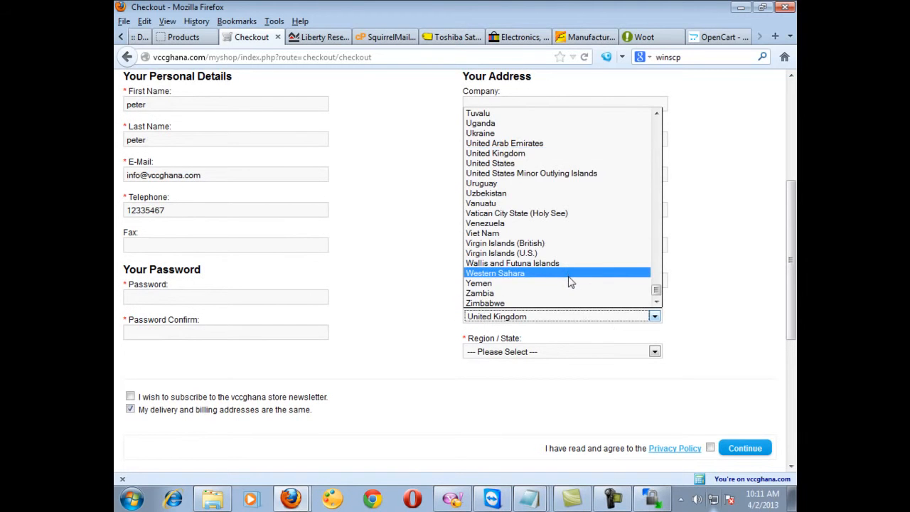
pyautogui.press('g')
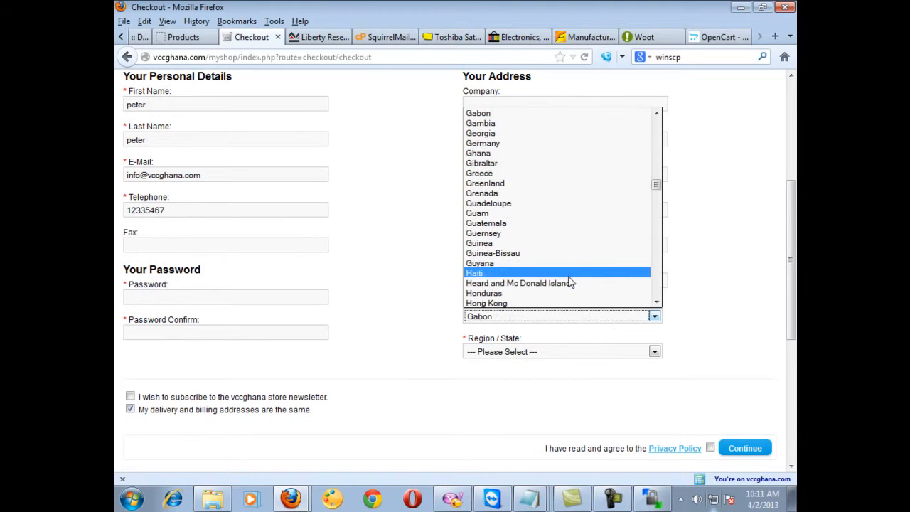
pyautogui.click(500, 152)
pyautogui.click(653, 352)
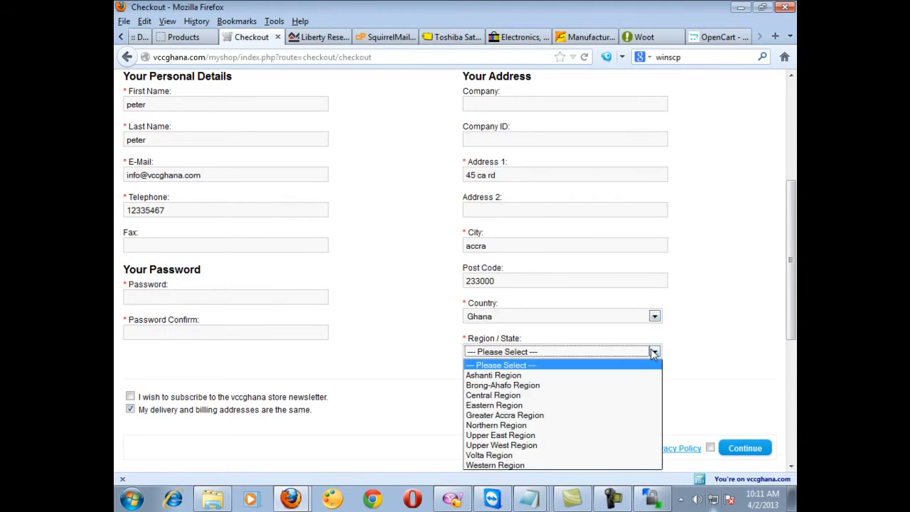
pyautogui.click(590, 416)
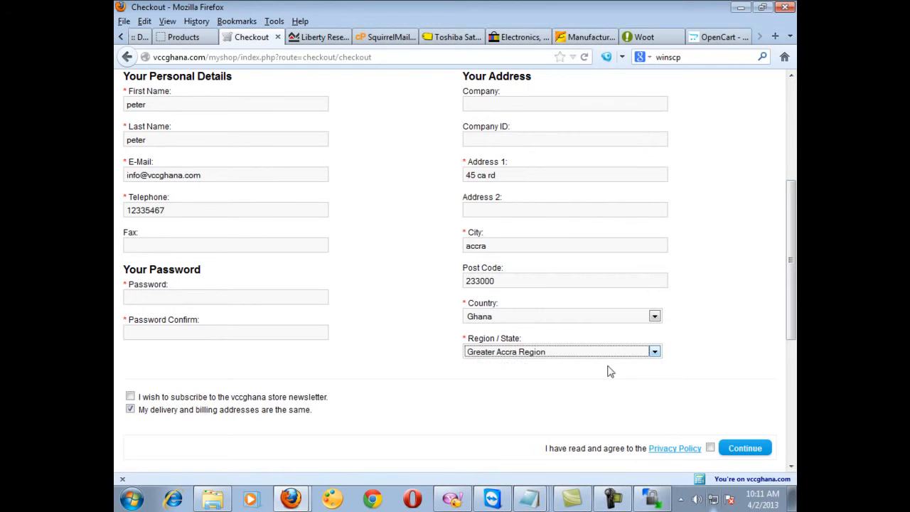
# Step: Enter and confirm the account password, tick the newsletter subscription and continue
pyautogui.scroll(-1, 427, 334)
pyautogui.click(270, 273)
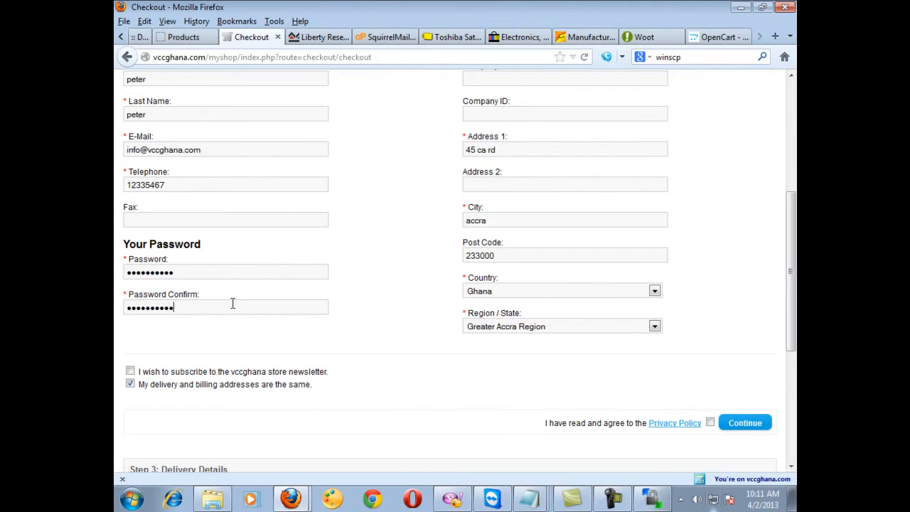
pyautogui.click(130, 371)
pyautogui.click(755, 425)
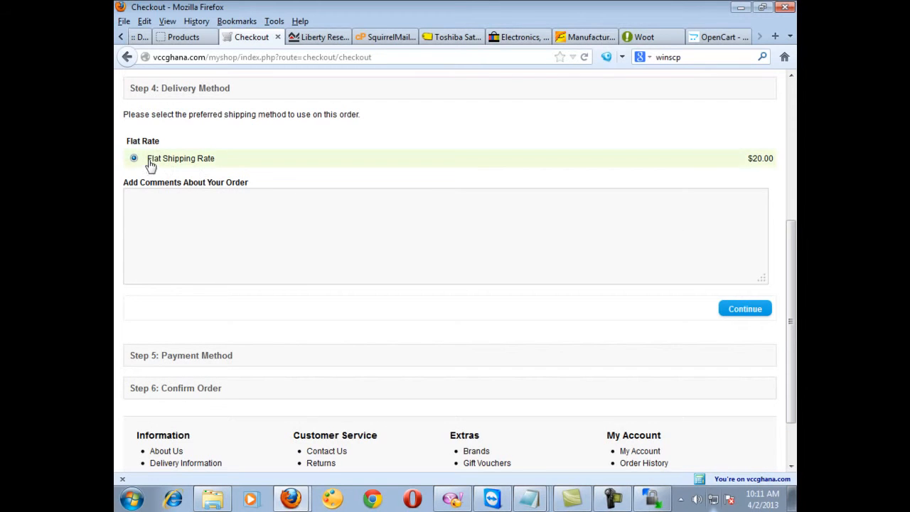
# Step: Continue with the Flat Shipping Rate delivery method and confirm the order
pyautogui.click(745, 311)
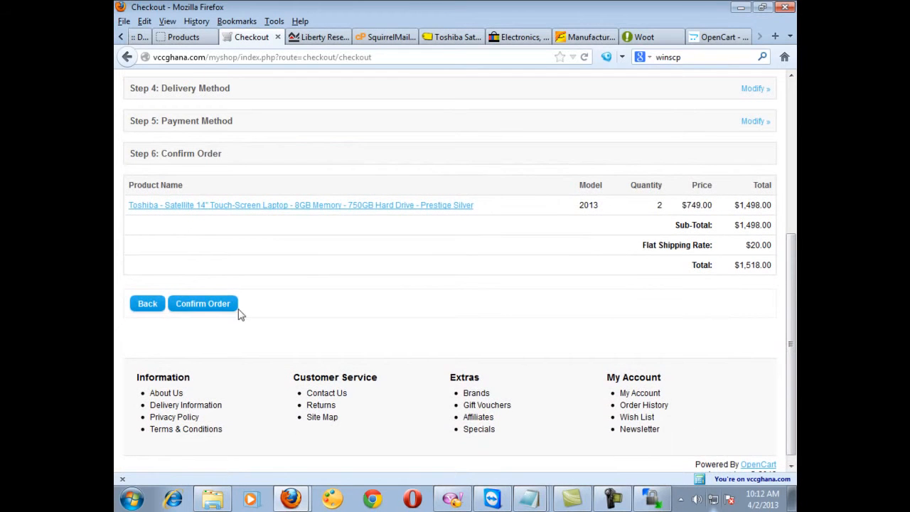
pyautogui.click(218, 310)
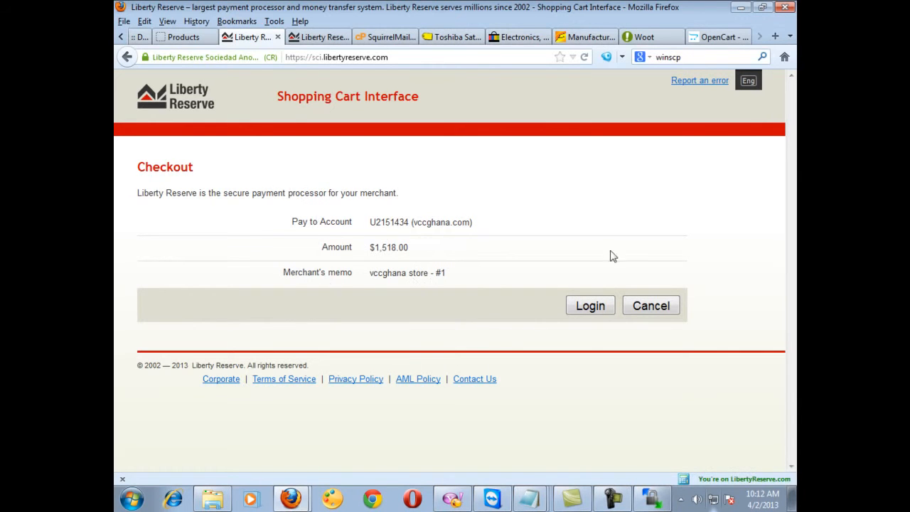
# Step: Leave the Liberty Reserve payment page and open the PayPal Standard payment extension's settings in the admin
pyautogui.click(127, 57)
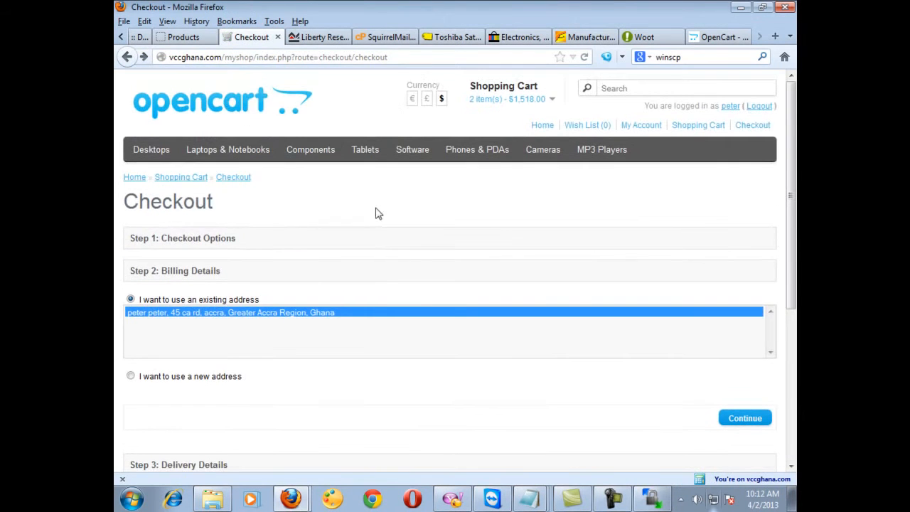
pyautogui.click(183, 37)
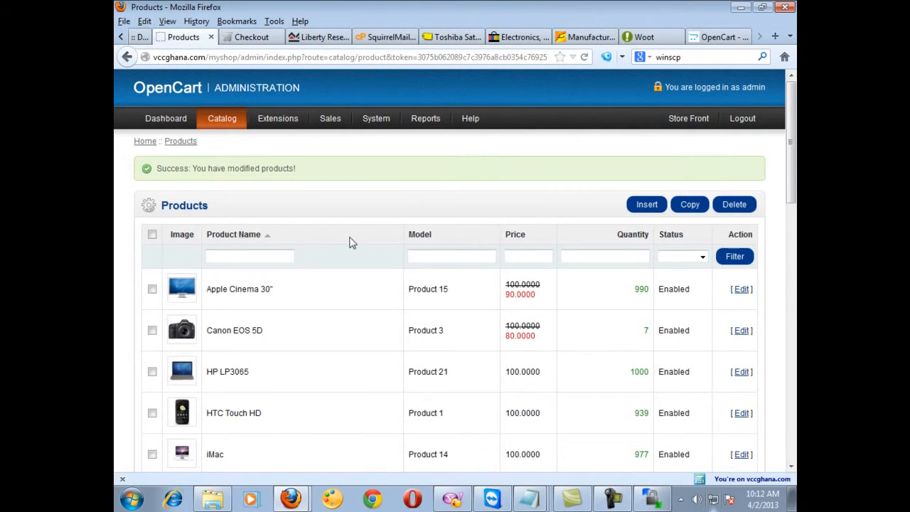
pyautogui.moveTo(311, 128)
pyautogui.click(273, 188)
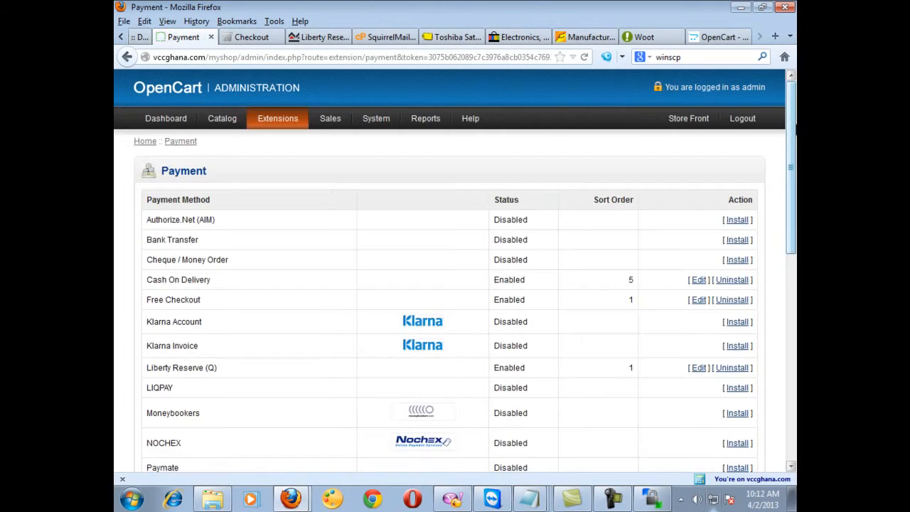
pyautogui.moveTo(793, 142); pyautogui.dragTo(796, 313)
pyautogui.click(700, 261)
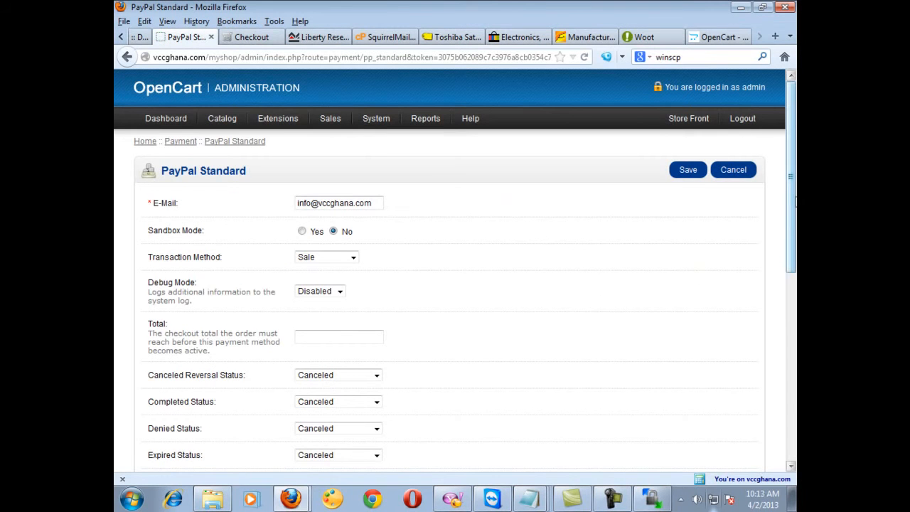
# Step: Set the PayPal Standard payment method's status to Enabled and save it
pyautogui.scroll(-1, 399, 194)
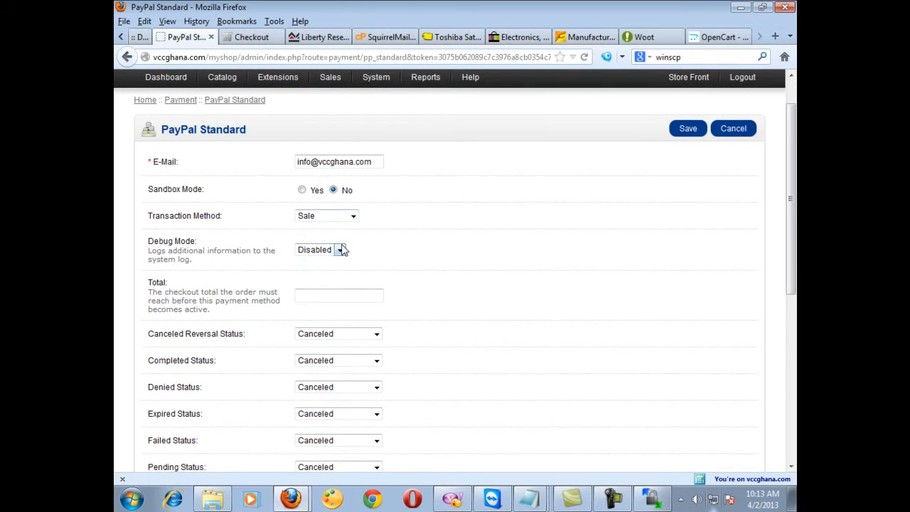
pyautogui.moveTo(791, 183); pyautogui.dragTo(794, 348)
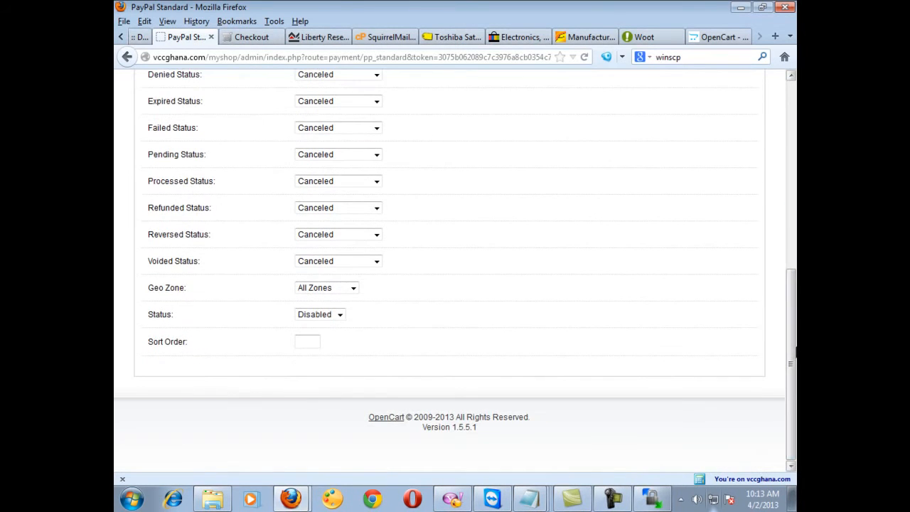
pyautogui.click(340, 316)
pyautogui.click(334, 327)
pyautogui.moveTo(792, 292); pyautogui.dragTo(785, 104)
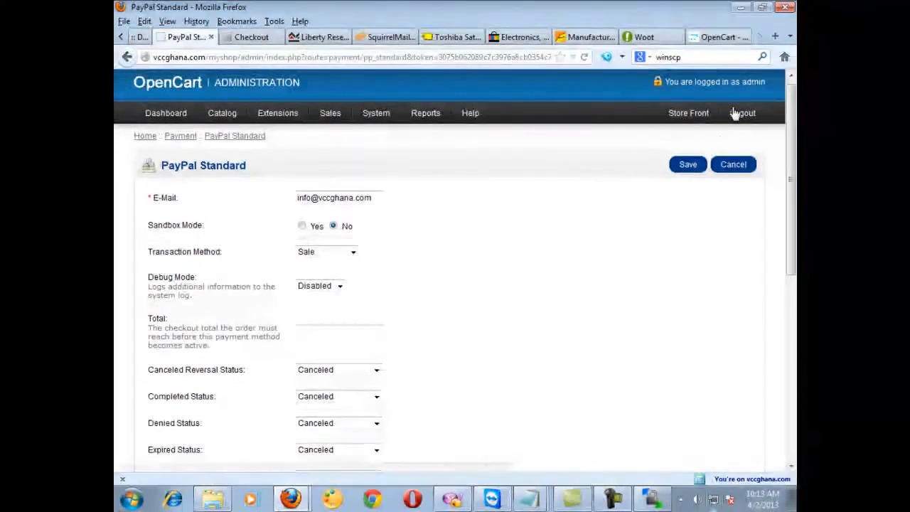
pyautogui.click(688, 170)
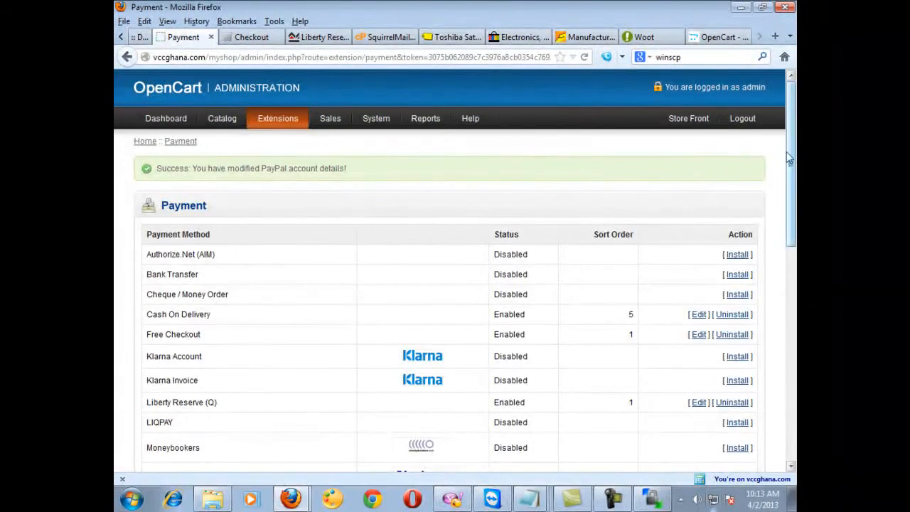
# Step: Return to the store checkout and continue with the existing billing and delivery address
pyautogui.moveTo(795, 144)
pyautogui.mouseDown()
pyautogui.moveTo(795, 242)
pyautogui.moveTo(795, 104)
pyautogui.moveTo(795, 299)
pyautogui.moveTo(795, 134)
pyautogui.mouseUp()
pyautogui.click(251, 37)
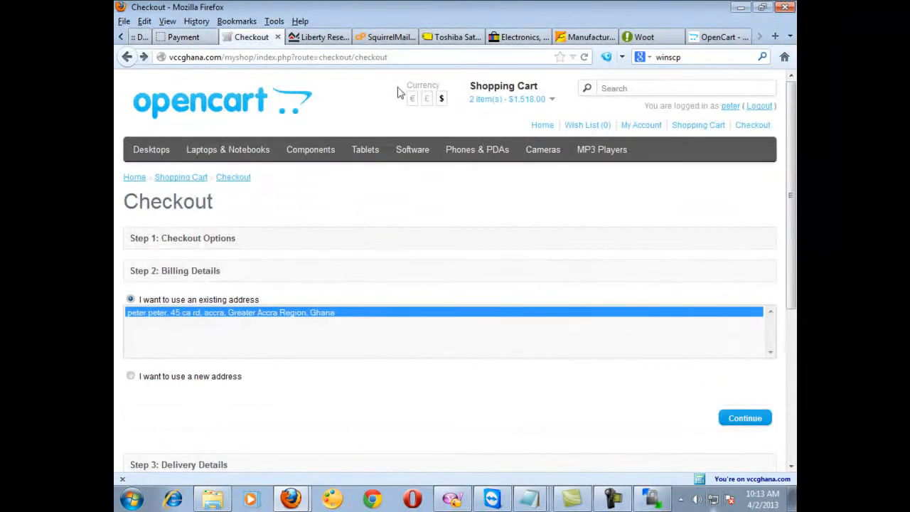
pyautogui.click(732, 420)
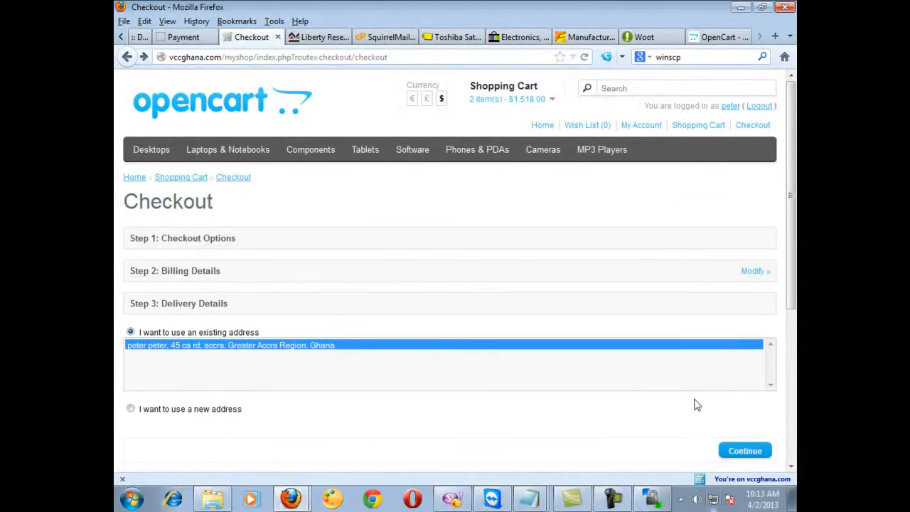
pyautogui.moveTo(790, 249); pyautogui.dragTo(785, 337)
pyautogui.click(740, 307)
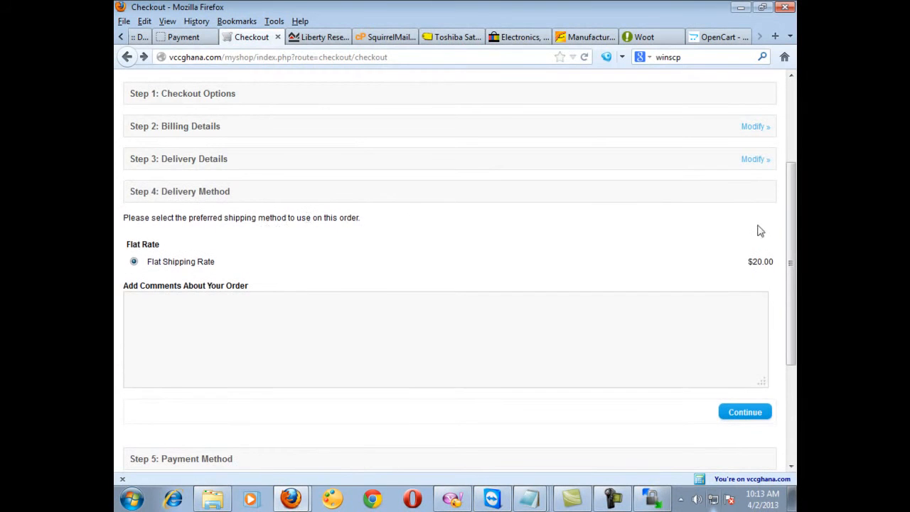
pyautogui.moveTo(796, 225); pyautogui.dragTo(796, 295)
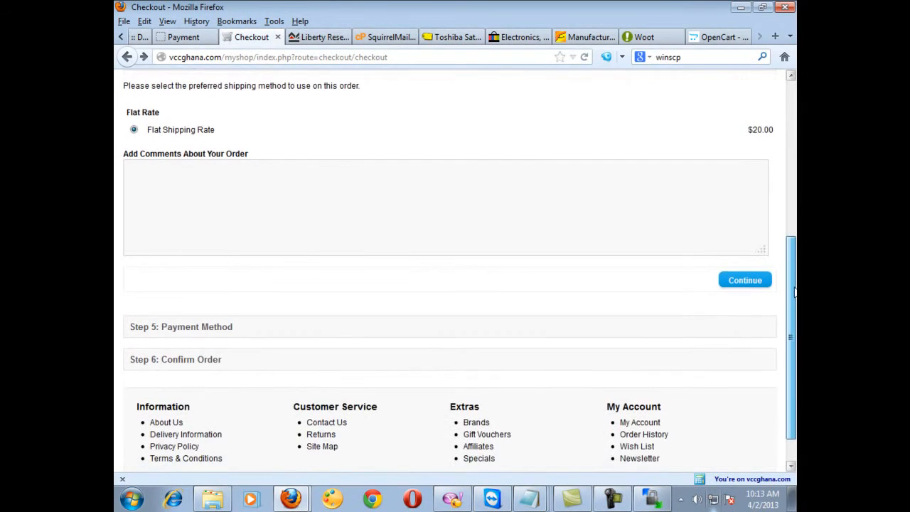
# Step: Continue to payment, choose PayPal, agree to the Terms & Conditions, and confirm the order
pyautogui.click(745, 282)
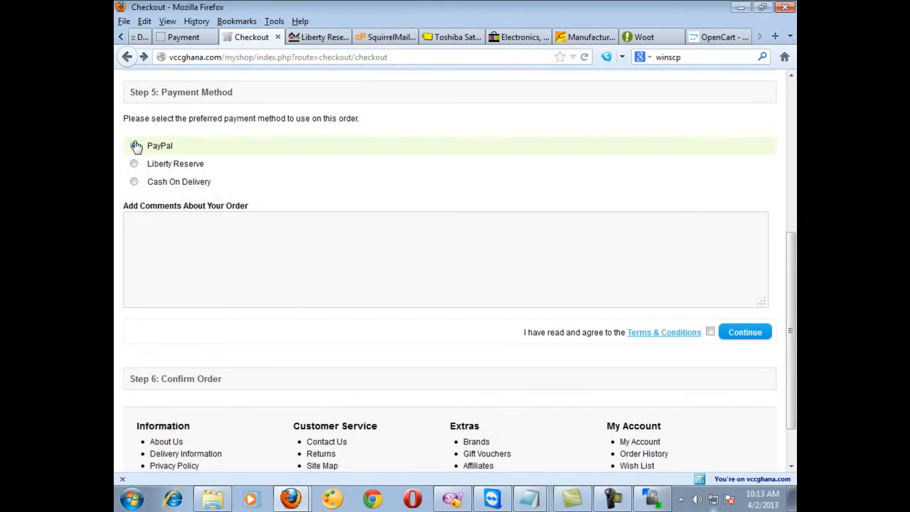
pyautogui.click(134, 165)
pyautogui.click(709, 334)
pyautogui.click(747, 339)
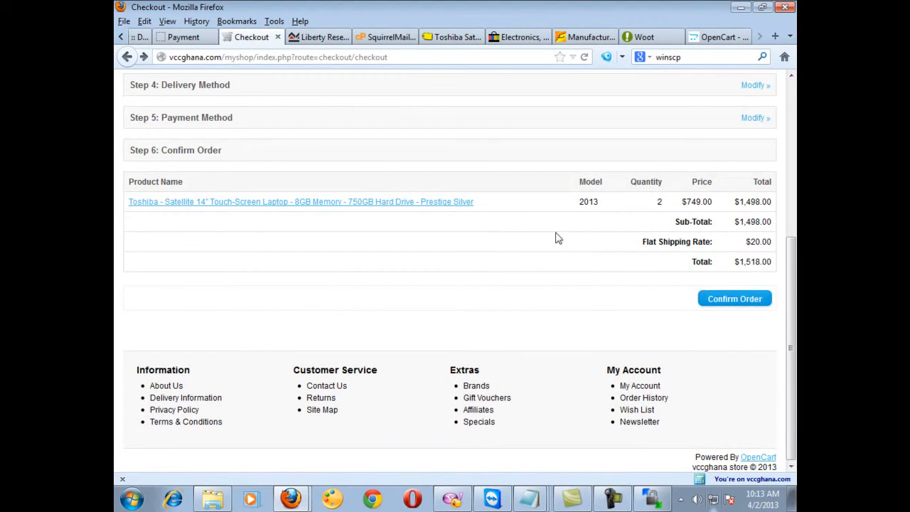
pyautogui.click(744, 292)
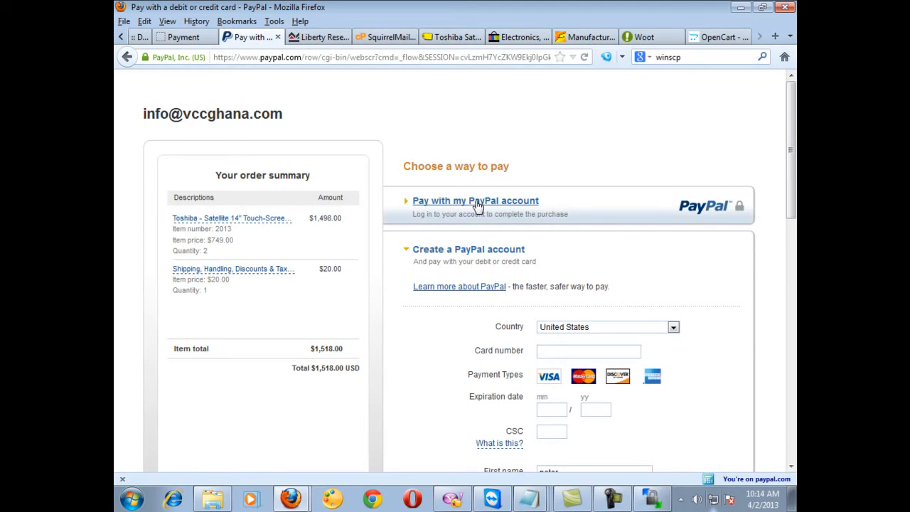
# Step: Review the PayPal order summary page and the admin payment extensions list
pyautogui.moveTo(793, 183); pyautogui.dragTo(795, 92)
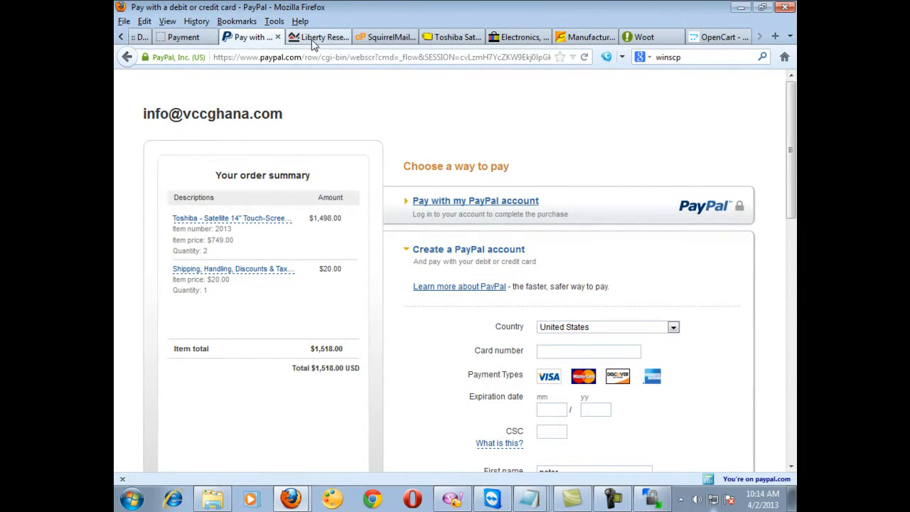
pyautogui.moveTo(792, 91)
pyautogui.mouseDown()
pyautogui.moveTo(793, 208)
pyautogui.moveTo(796, 91)
pyautogui.mouseUp()
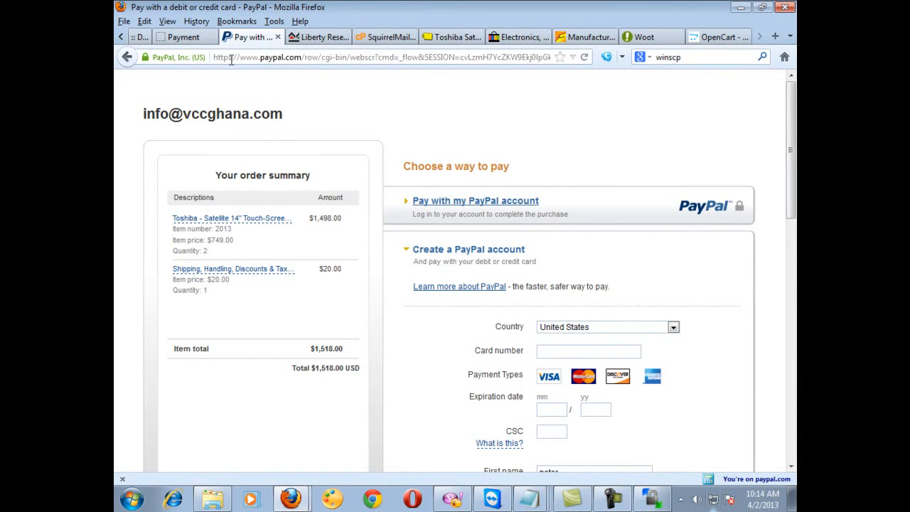
pyautogui.click(185, 39)
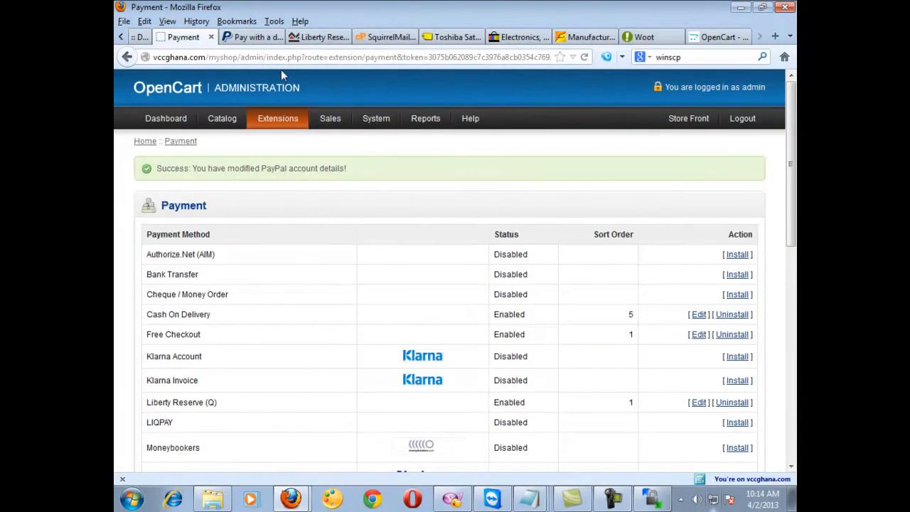
pyautogui.click(268, 45)
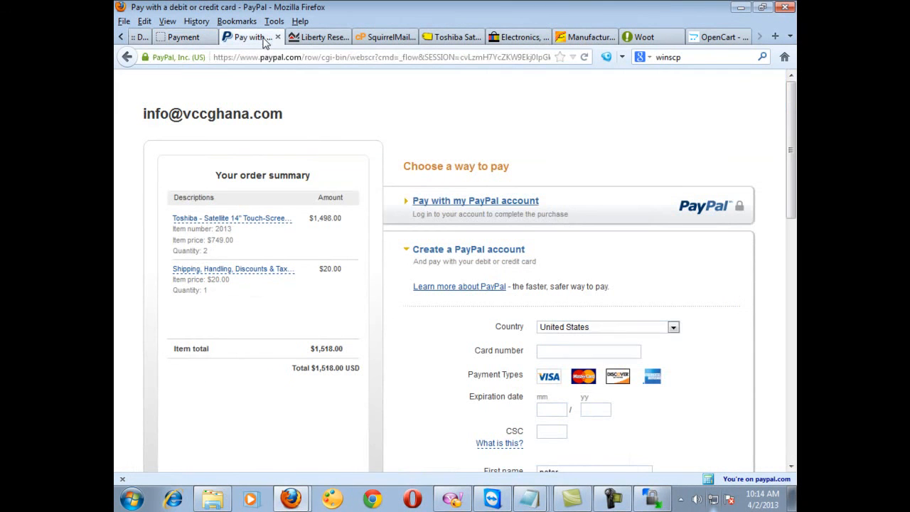